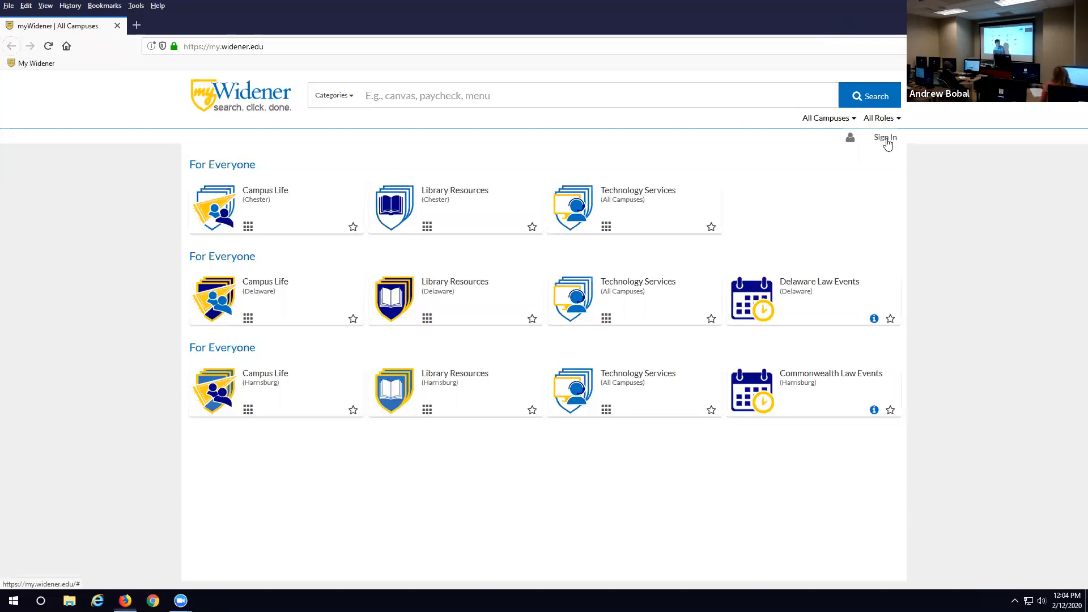
- Sign in to the myWidener portal with the university login ID and password
left_click(885, 137)
type("abobal")
key("Tab")
type("********")
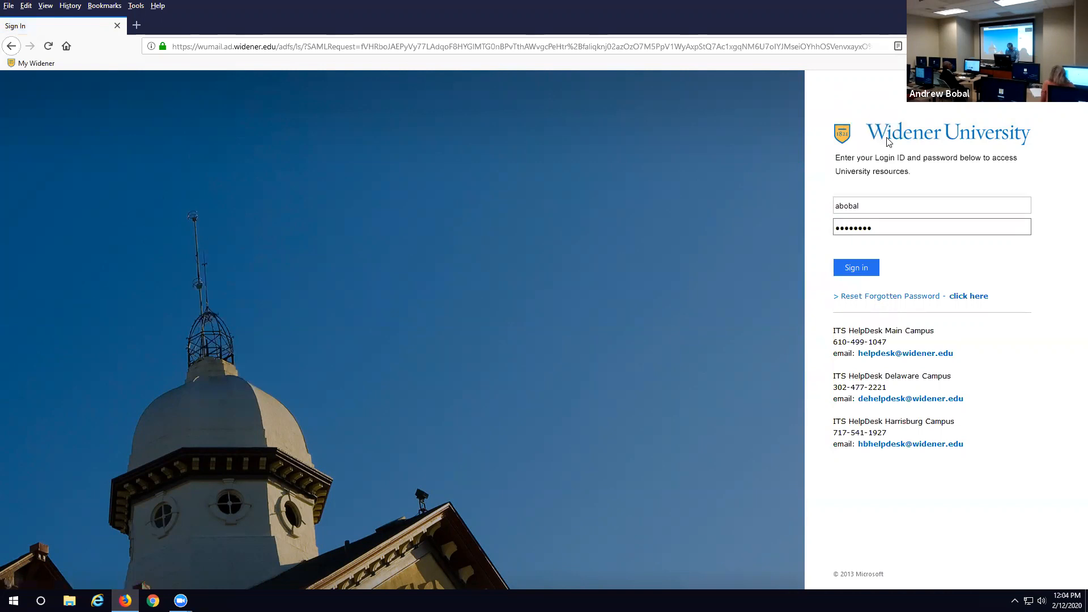
type("**")
key("Return")
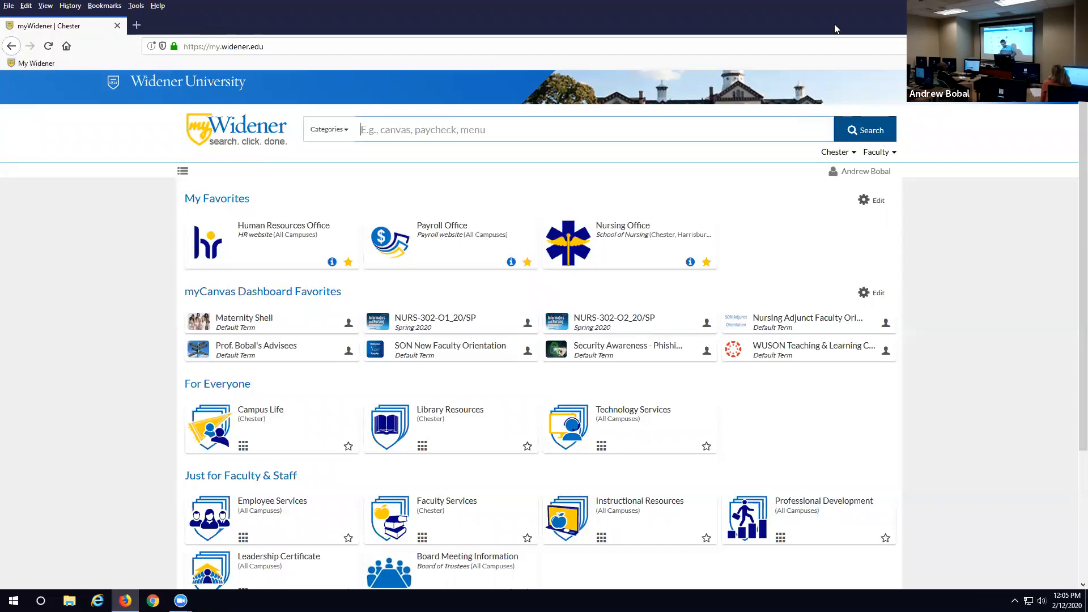
- Open Canvas through the Maternity Shell favorite and go to the Dashboard
left_click(247, 316)
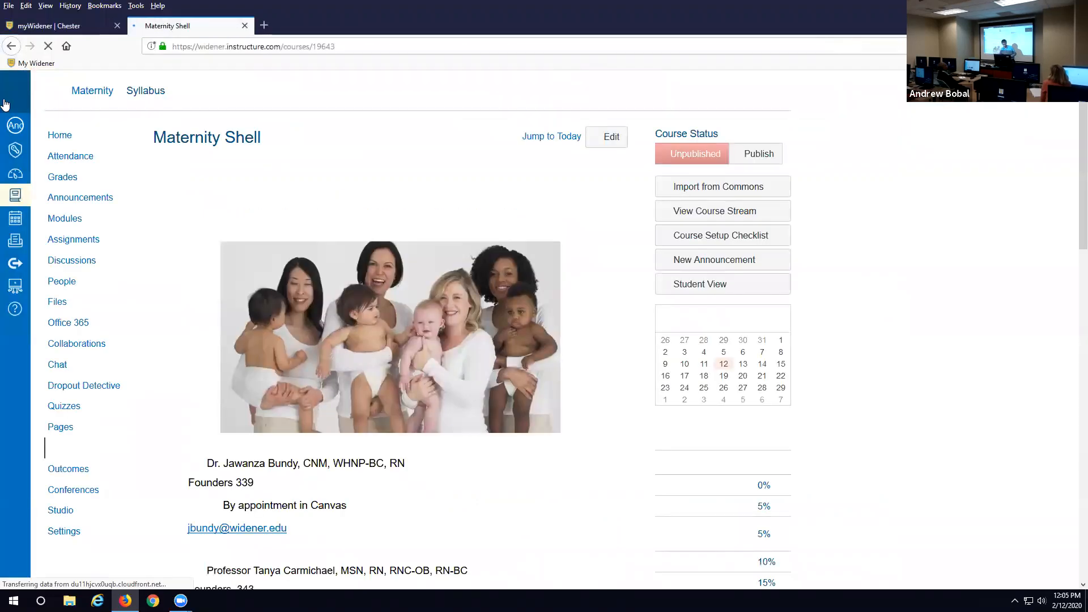
left_click(5, 102)
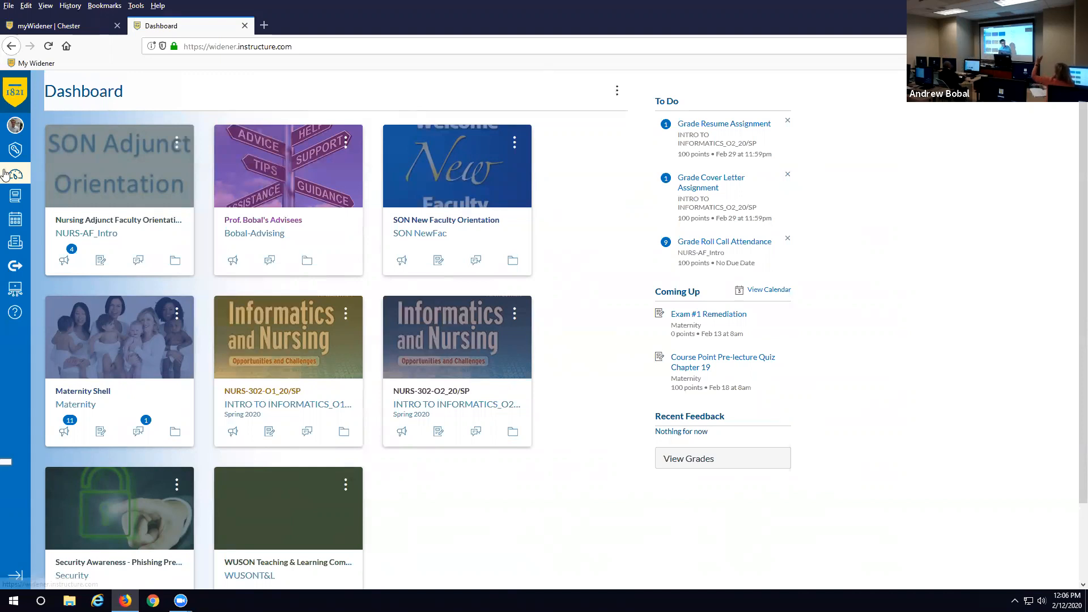
- Open Canvas Studio and dismiss the unsupported-browser warning to reach My Uploads
left_click(15, 289)
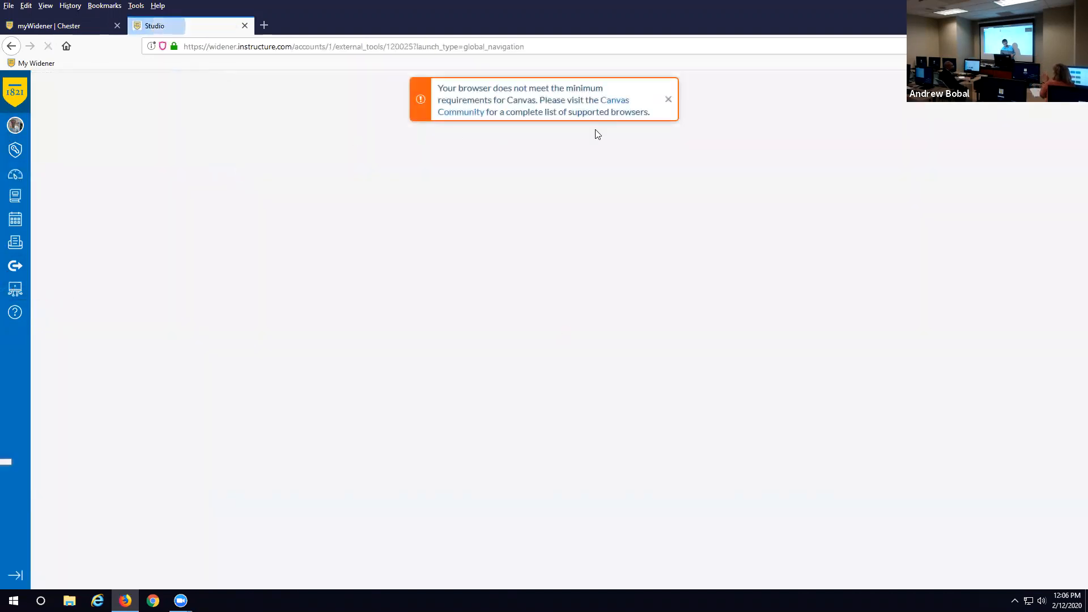
left_click(668, 100)
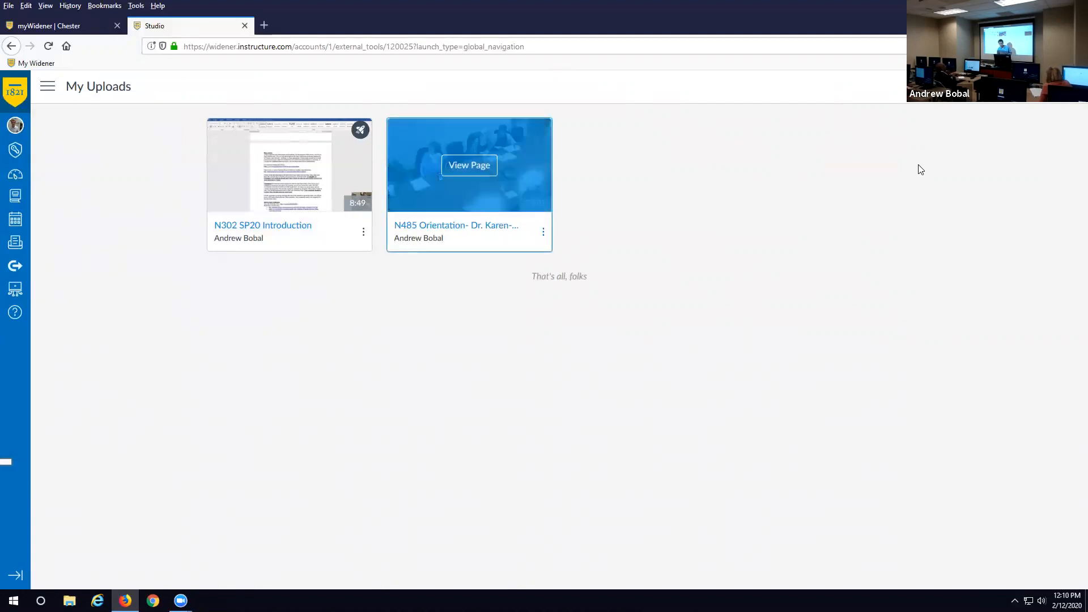
- Show the N302 SP20 Introduction video's actions and Quizzes options, then dismiss the menu
left_click(364, 232)
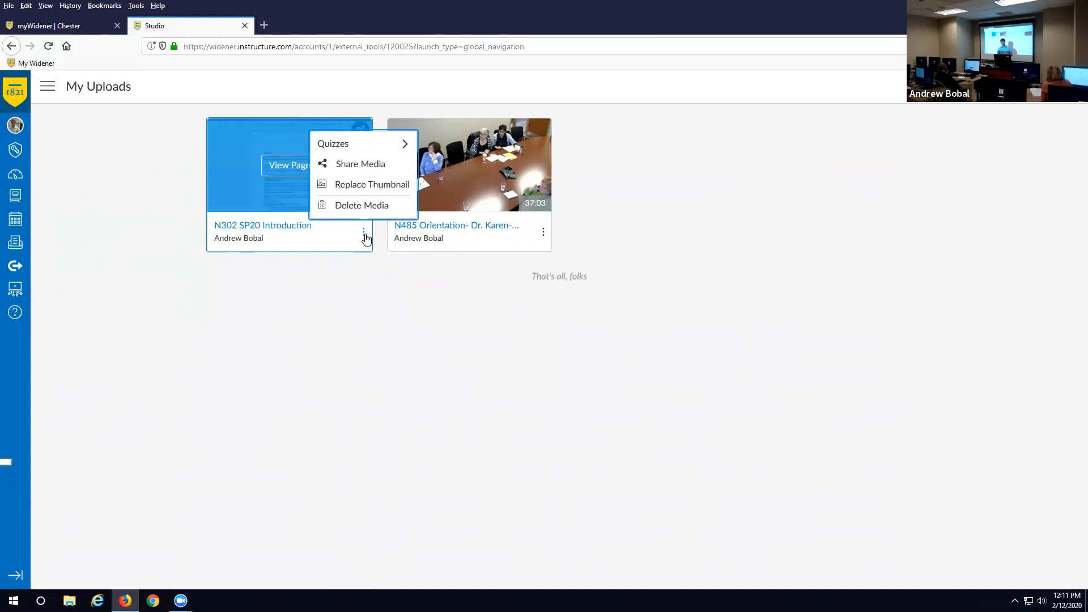
mouse_move(375, 148)
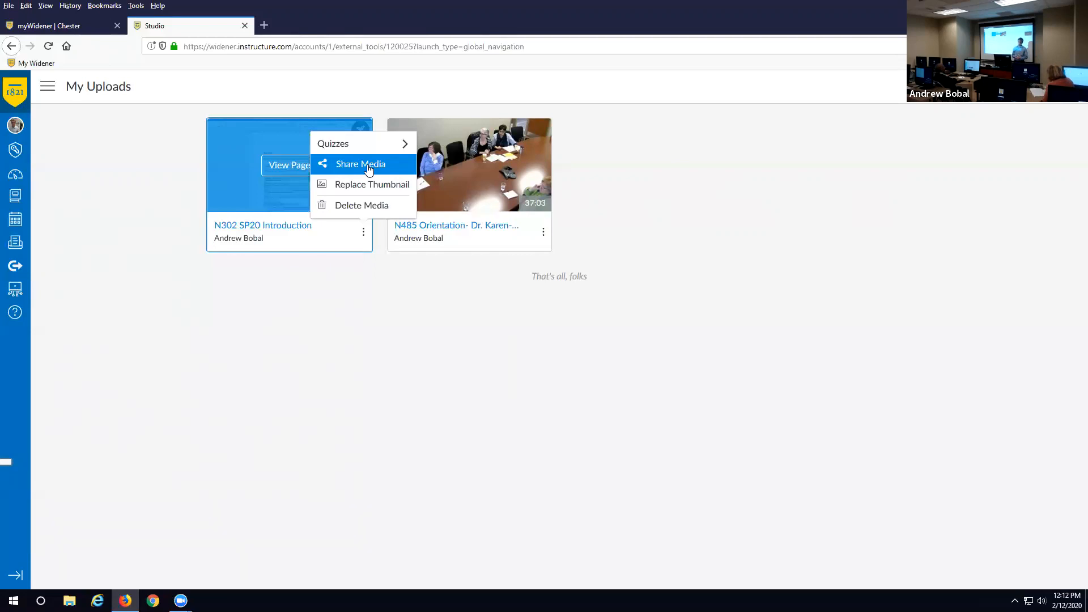
left_click(368, 169)
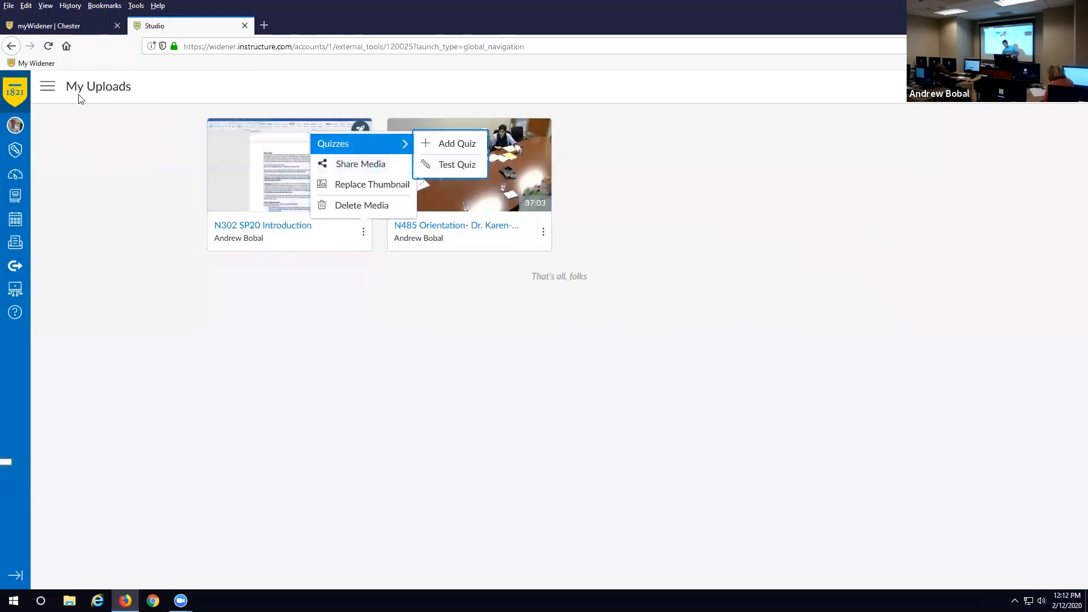
left_click(48, 87)
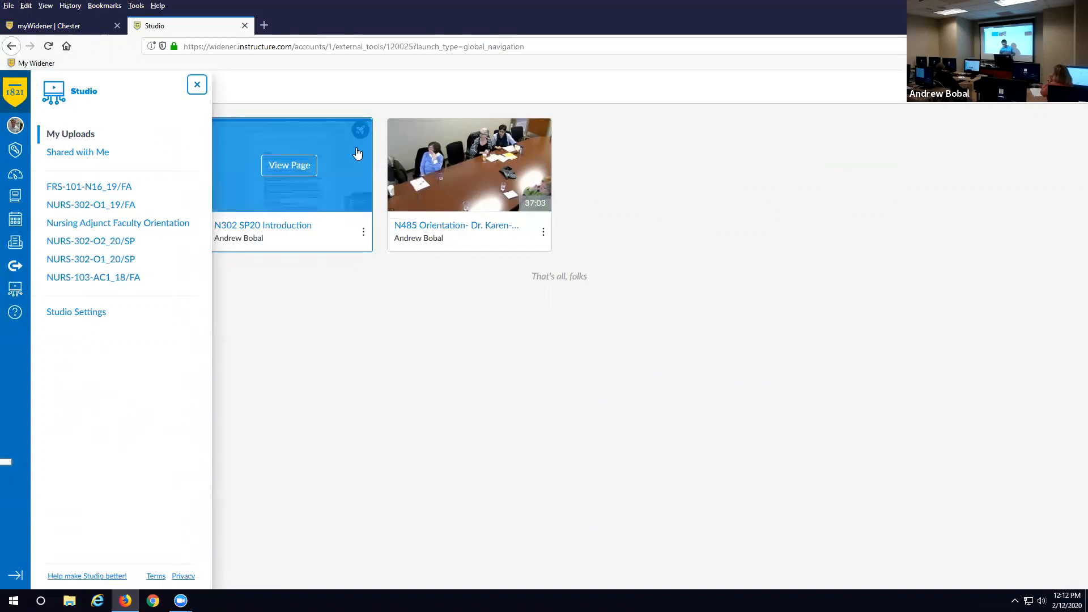
left_click(350, 185)
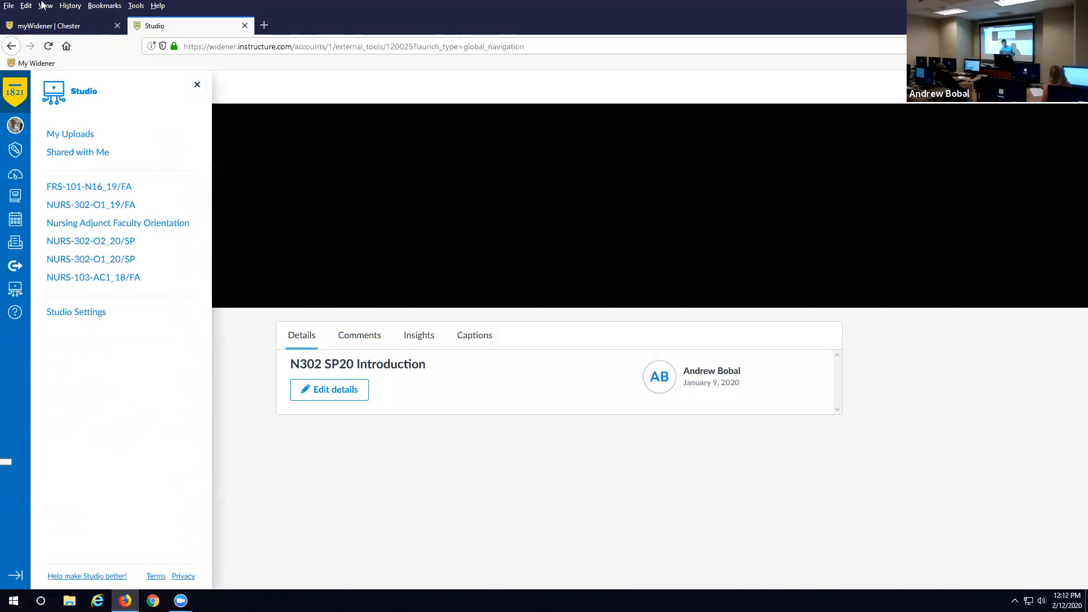
left_click(12, 46)
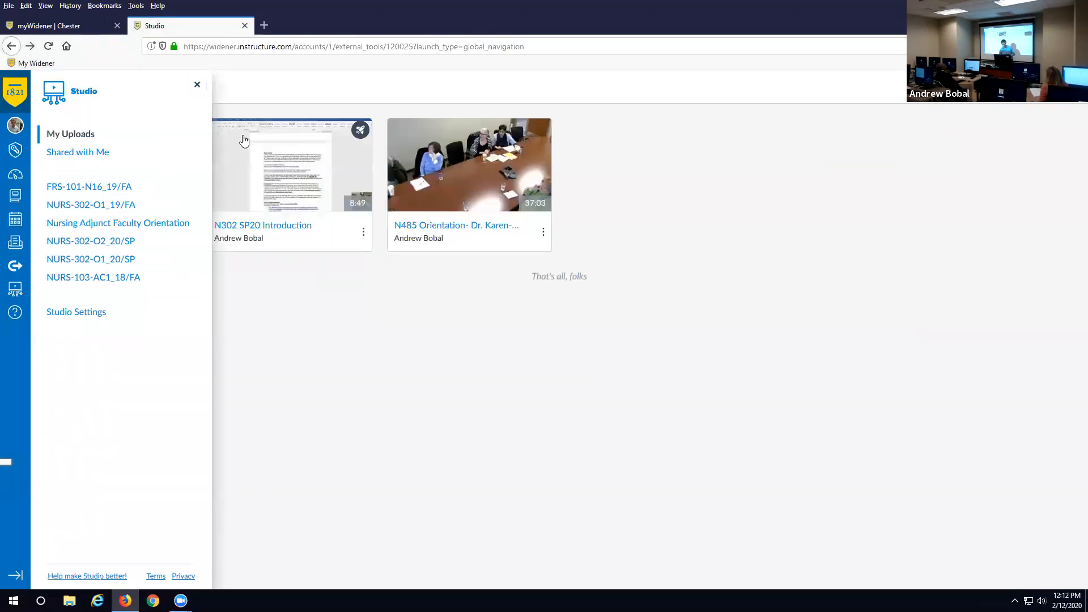
left_click(197, 85)
- Open the N302 SP20 Introduction Share dialog for sharing with specific people
left_click(364, 234)
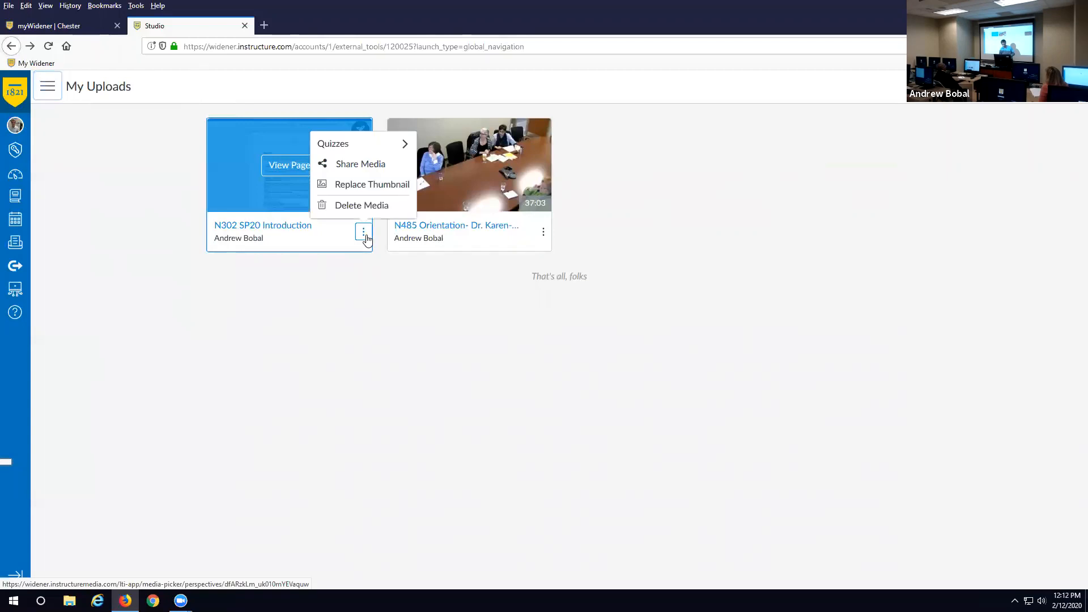
left_click(360, 164)
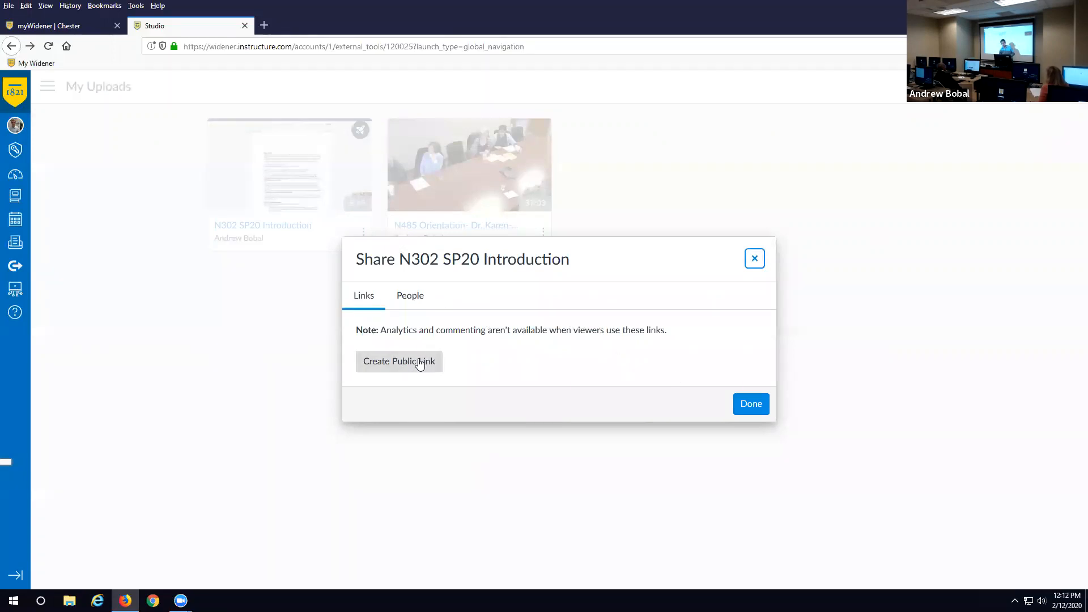
left_click(414, 296)
left_click(451, 348)
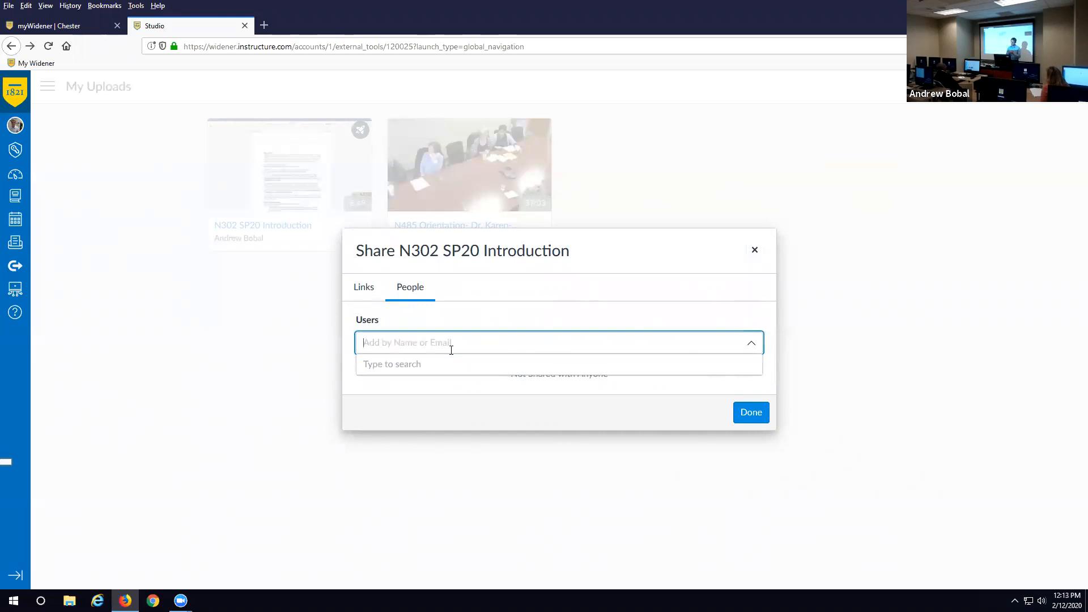
- Search the Users field for several colleagues by name, then close without sharing
type("di")
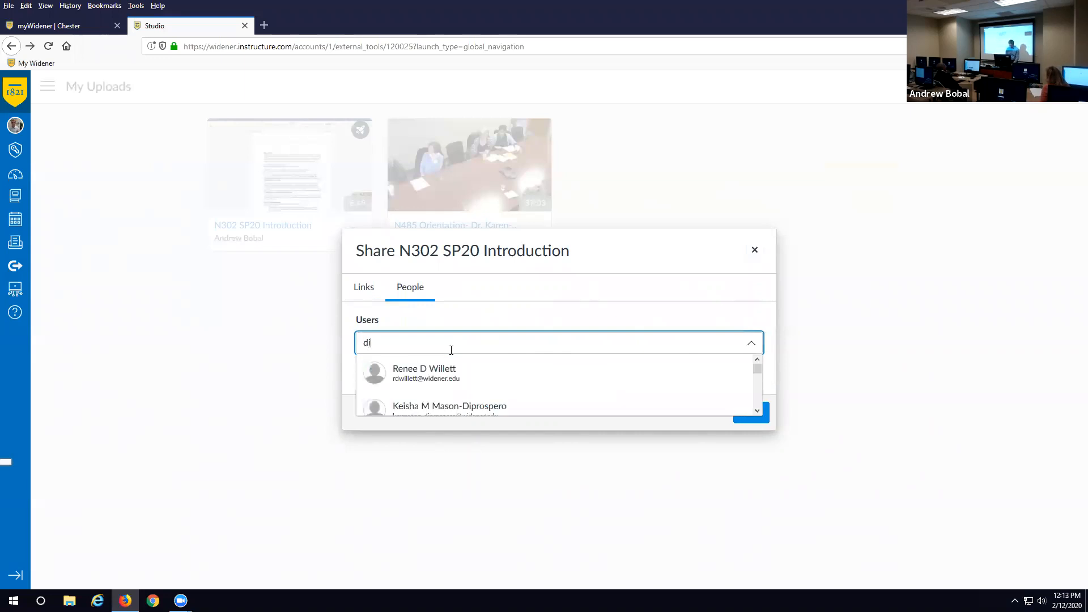
type("ane")
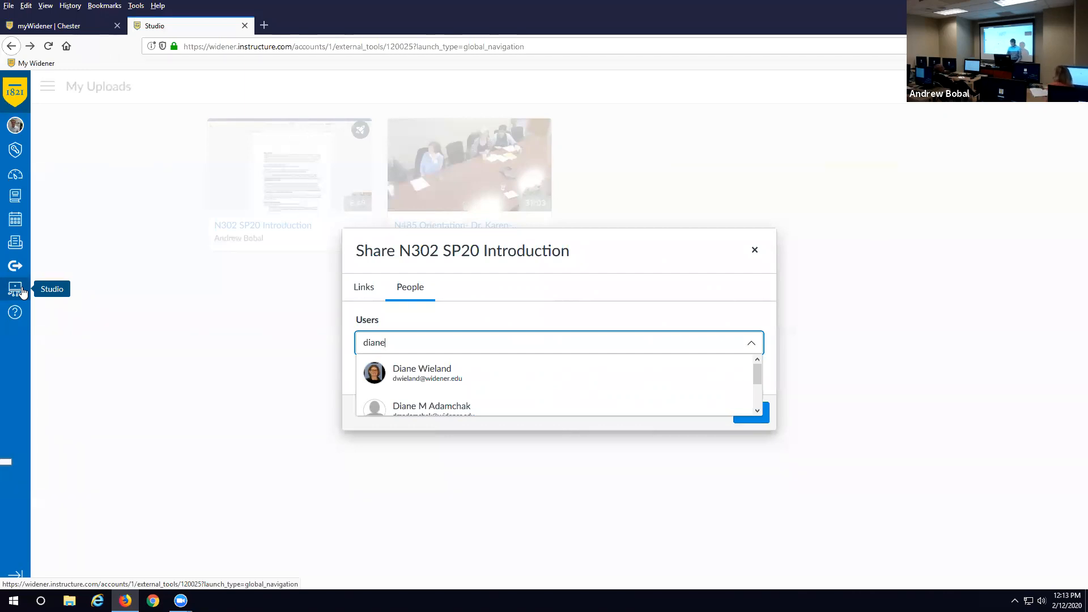
key("BackSpace")
key("BackSpace")
key("BackSpace")
key("BackSpace")
key("BackSpace")
type("m")
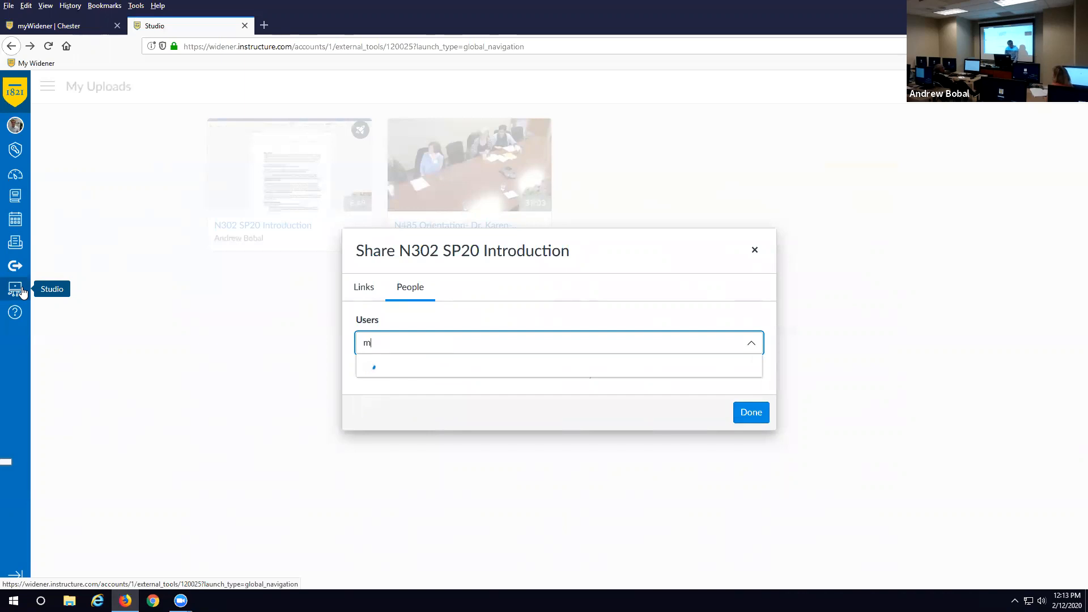
type("ary fran")
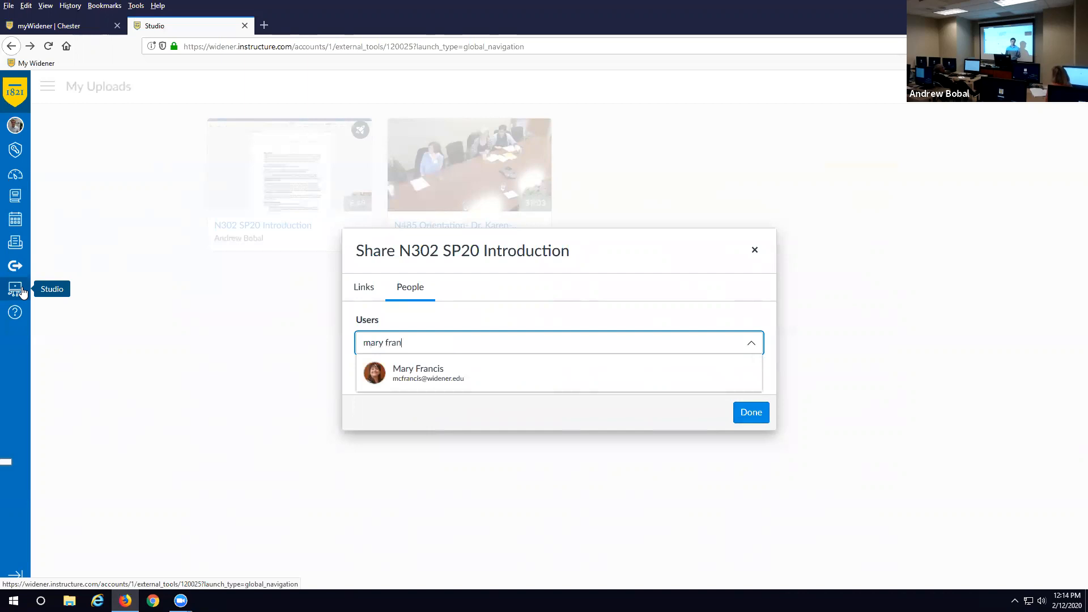
key("BackSpace")
key("BackSpace")
key("BackSpace")
key("BackSpace")
key("BackSpace")
key("BackSpace")
key("BackSpace")
key("BackSpace")
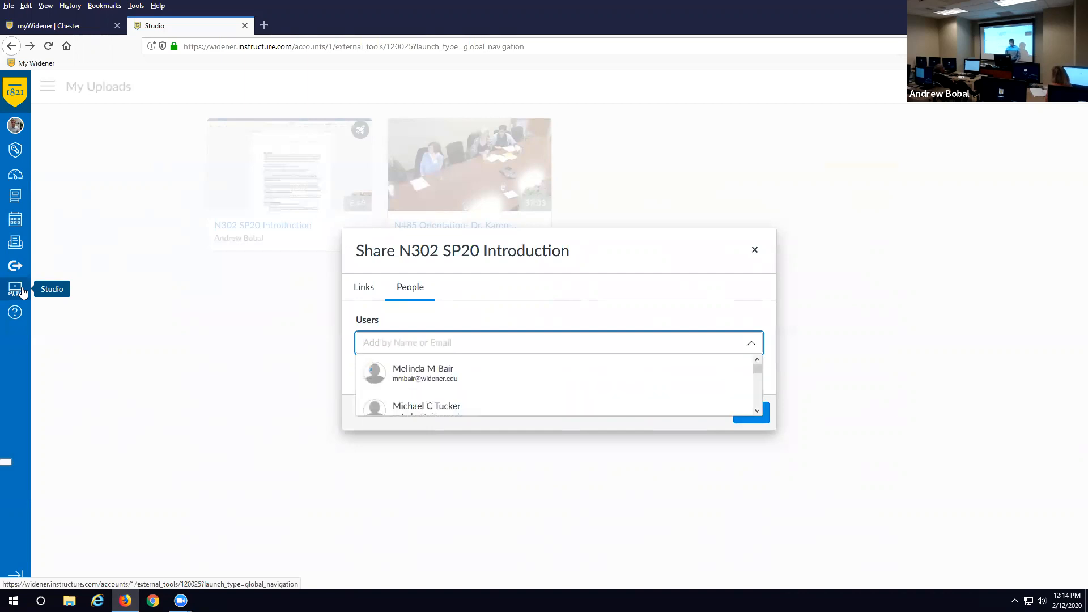
type("susan co")
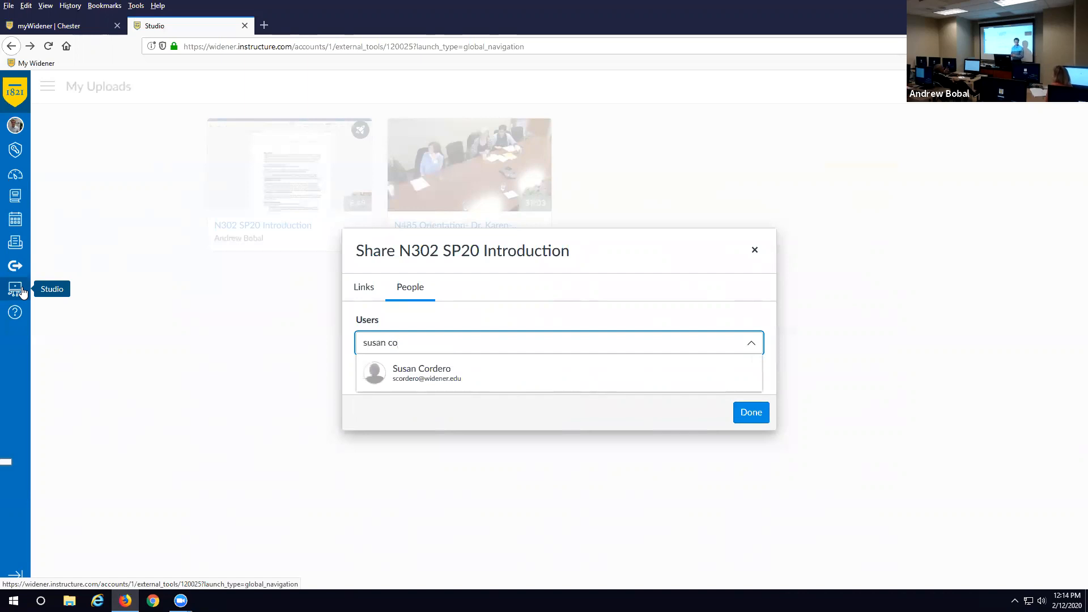
key("BackSpace")
key("BackSpace")
key("BackSpace")
key("BackSpace")
key("BackSpace")
key("BackSpace")
key("BackSpace")
key("BackSpace")
type("ester")
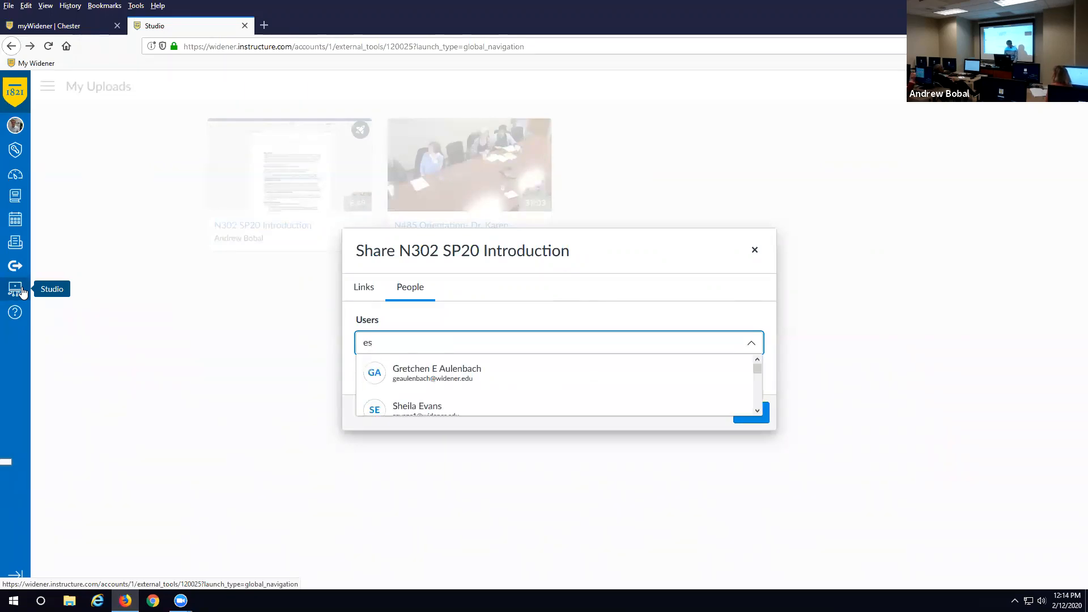
key("BackSpace")
key("BackSpace")
key("BackSpace")
key("BackSpace")
key("BackSpace")
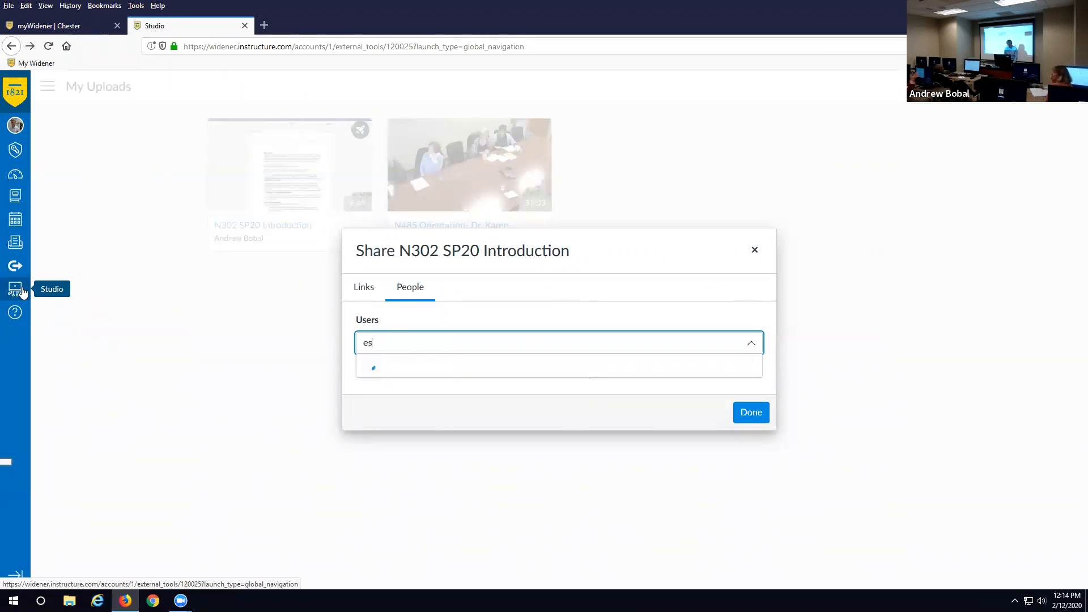
type("brow")
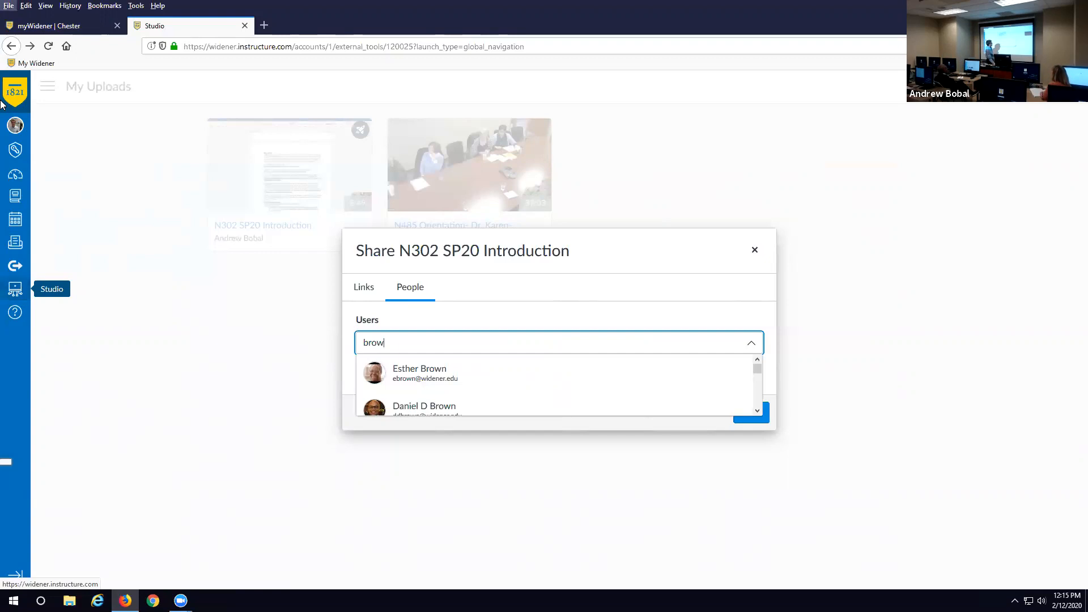
left_click(756, 252)
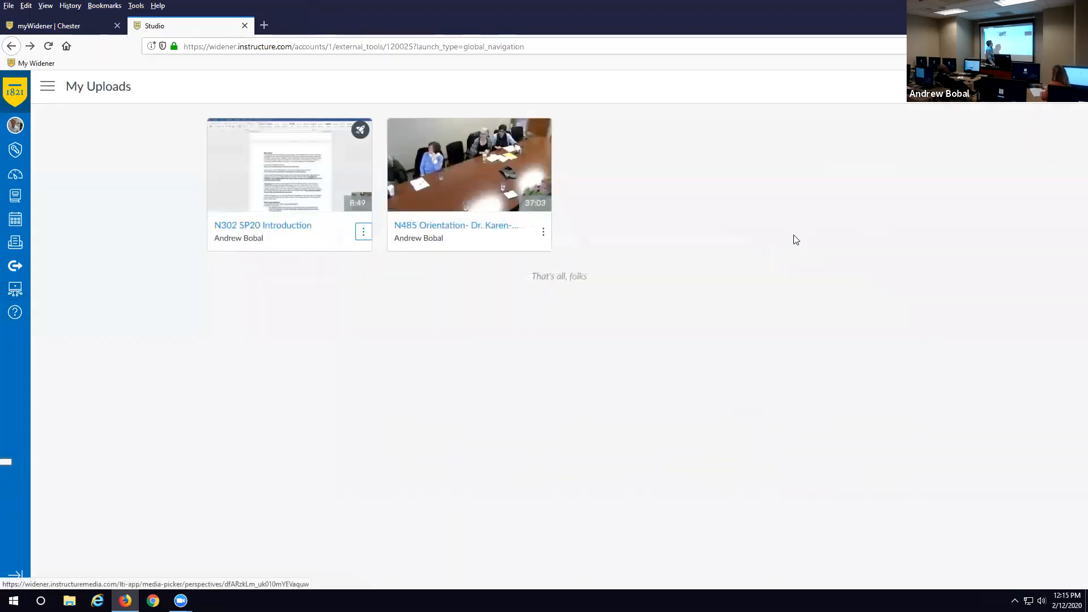
- Open the Add to My Uploads window and close it without uploading anything
left_click(1058, 86)
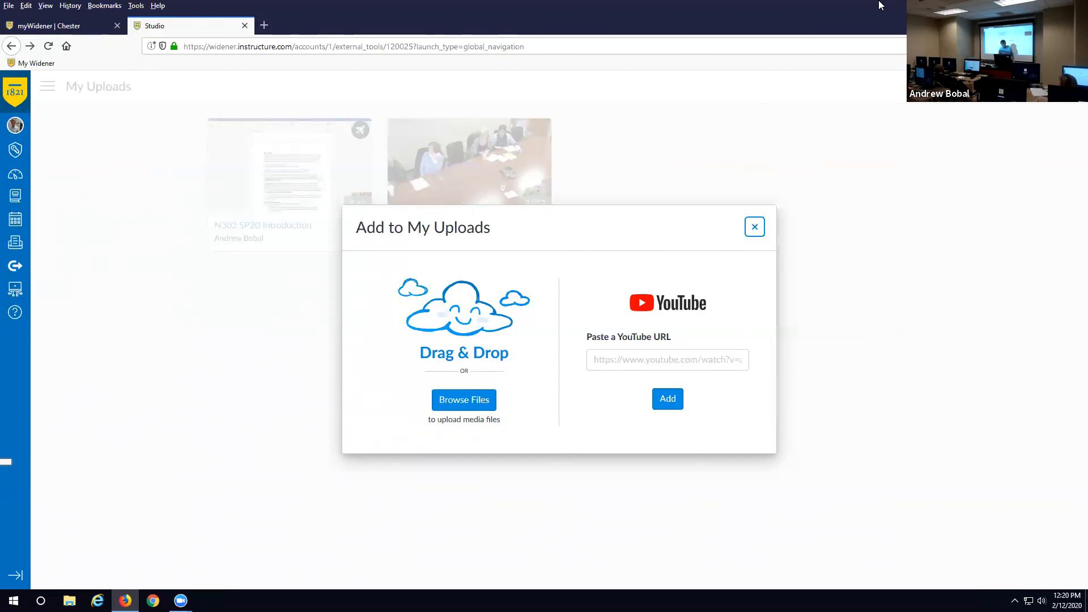
left_click(755, 228)
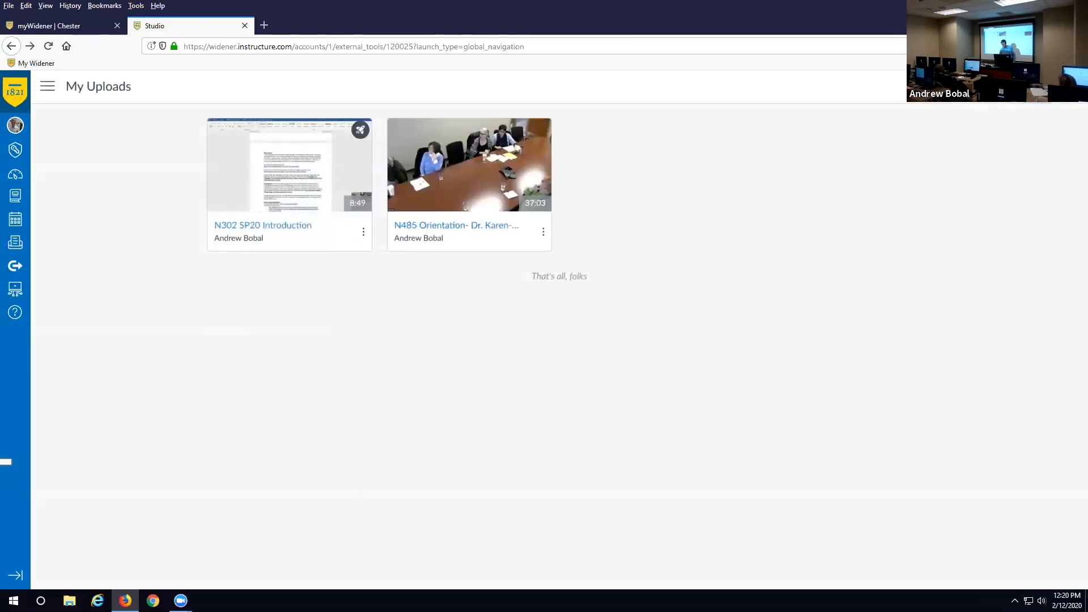
- Show the Record menu with Screen Capture and Webcam Capture options
left_click(1003, 87)
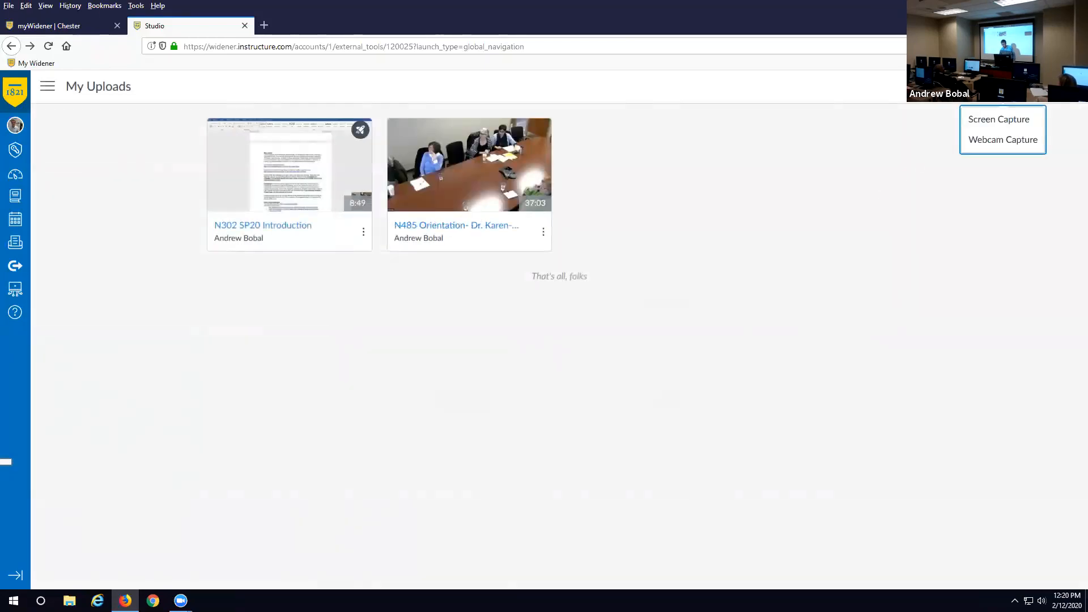
left_click(995, 119)
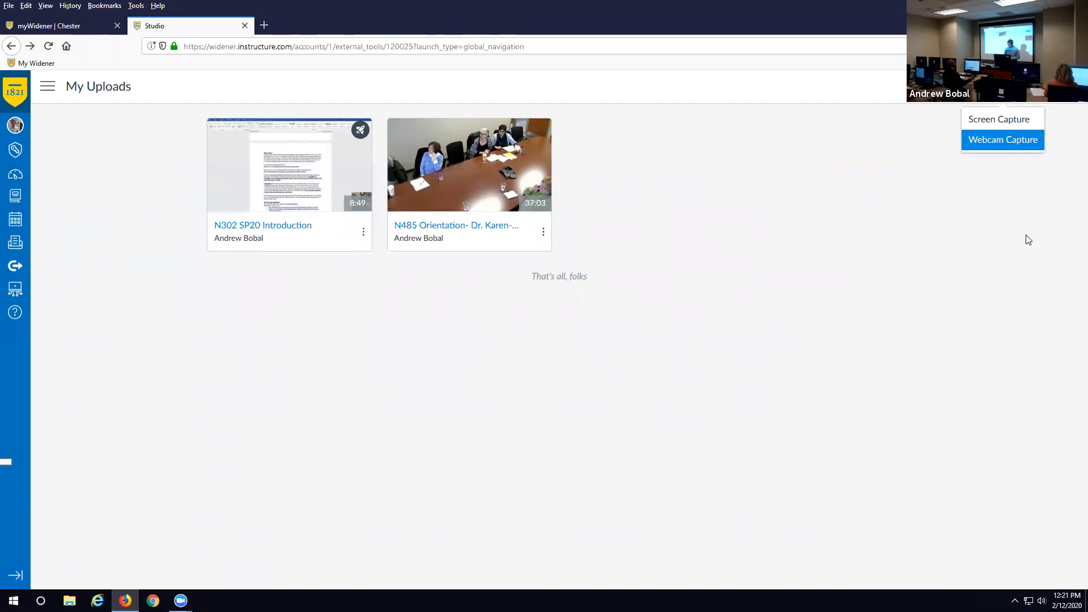
- Choose Webcam Capture and allow Firefox camera and microphone access
left_click(988, 146)
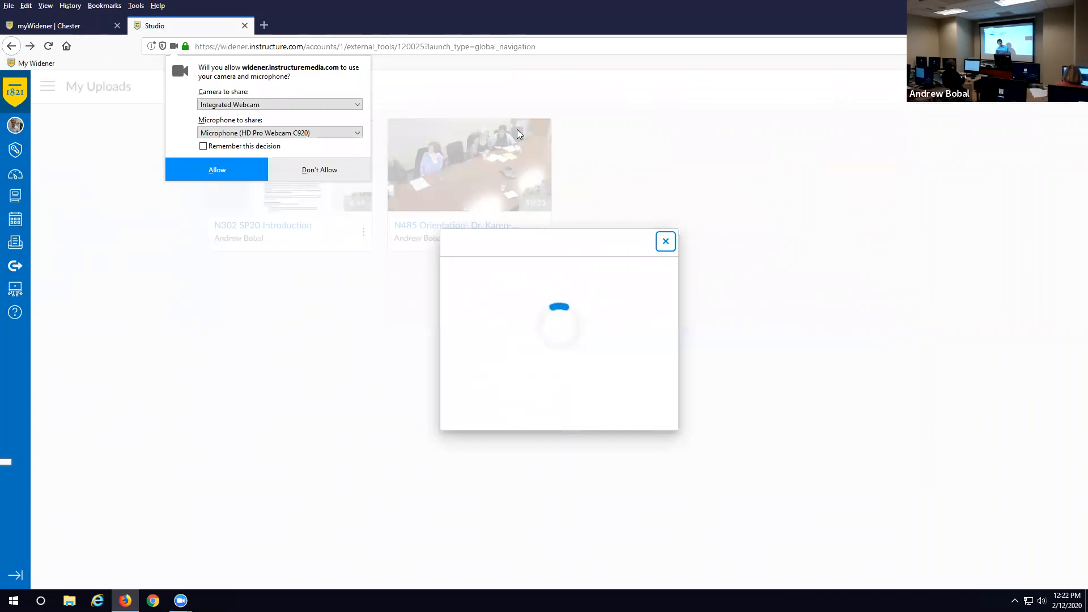
left_click(226, 171)
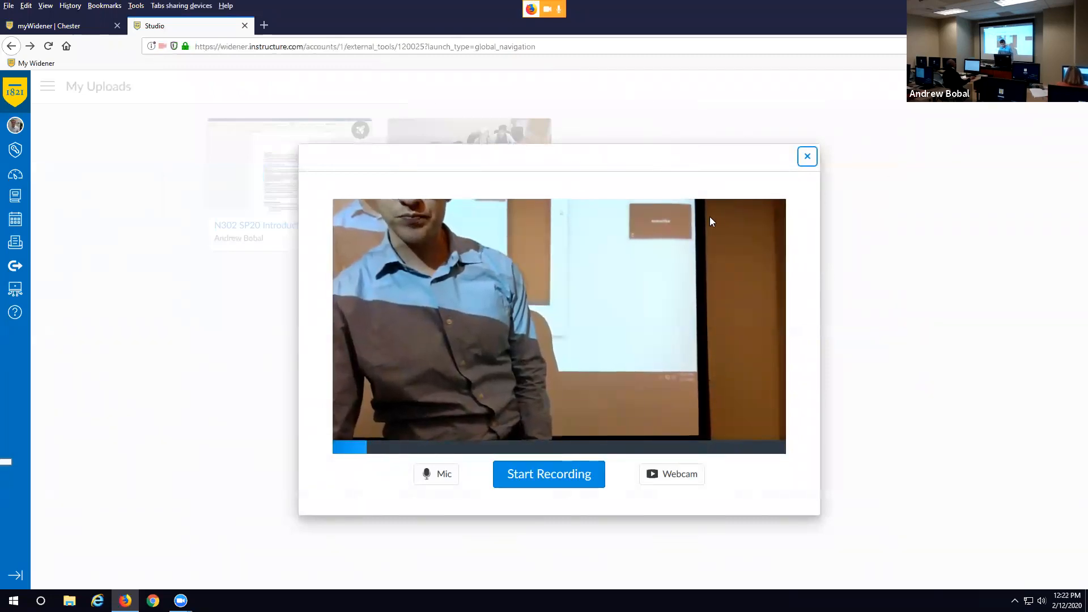
left_click(662, 150)
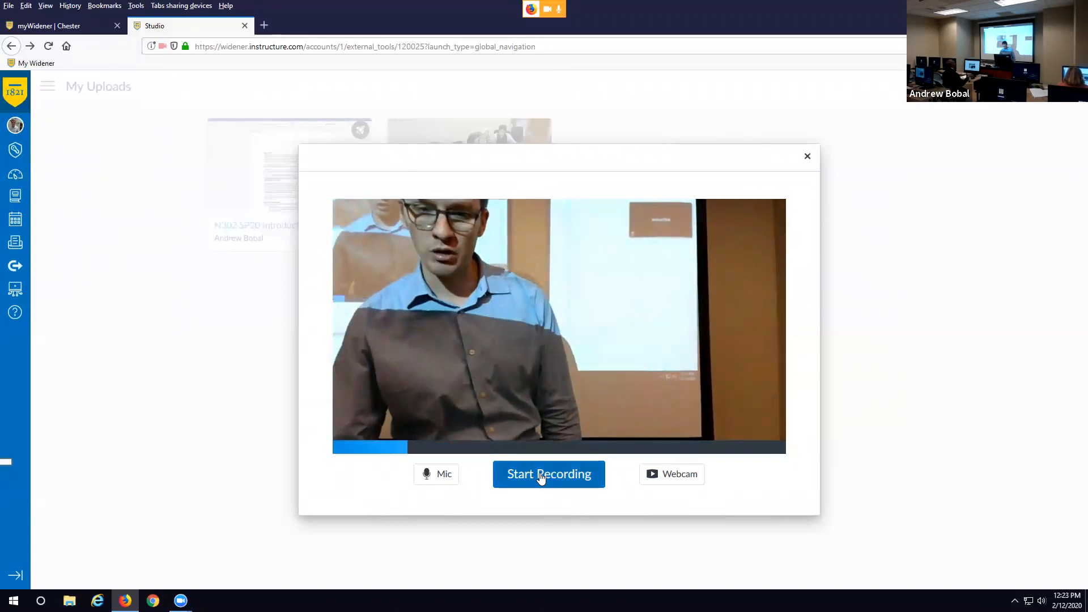
- Record an 18-second webcam test clip and finish it
left_click(540, 476)
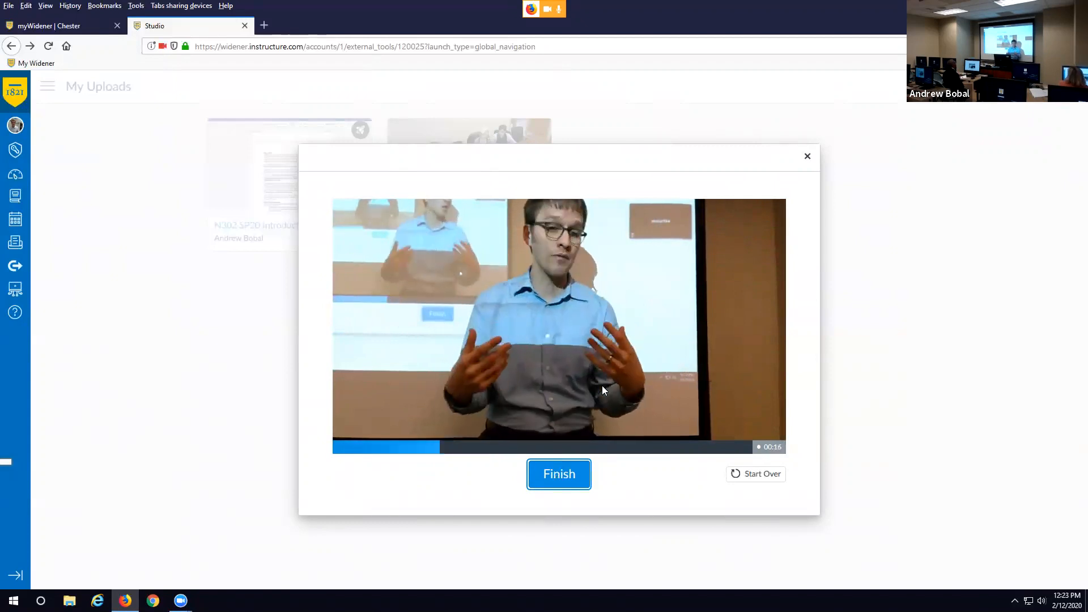
left_click(558, 476)
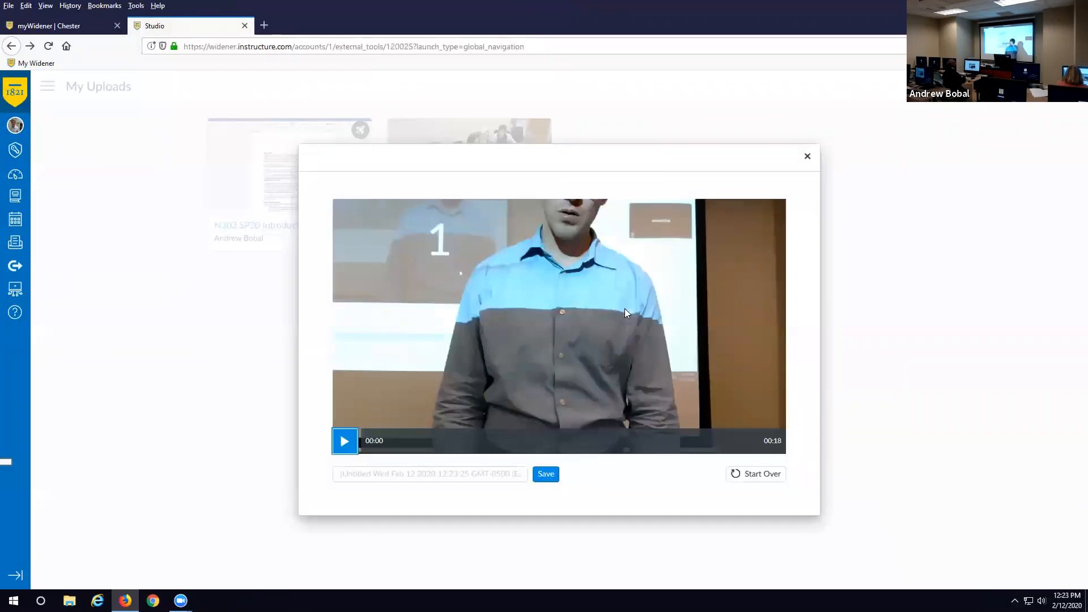
- Title the webcam recording 'Test!!' and save it
left_click(458, 474)
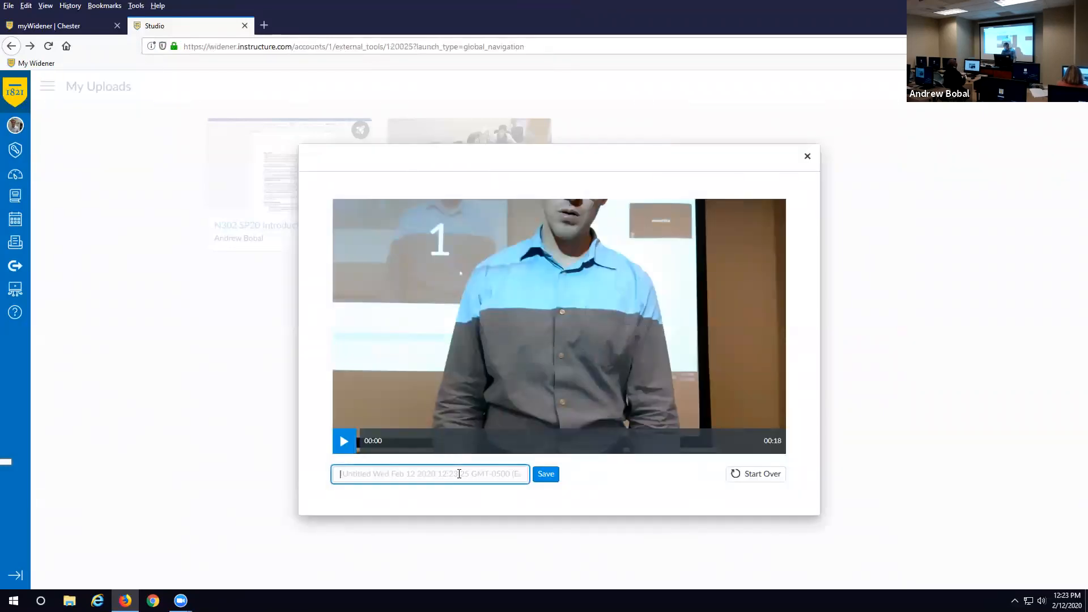
type("Test!!")
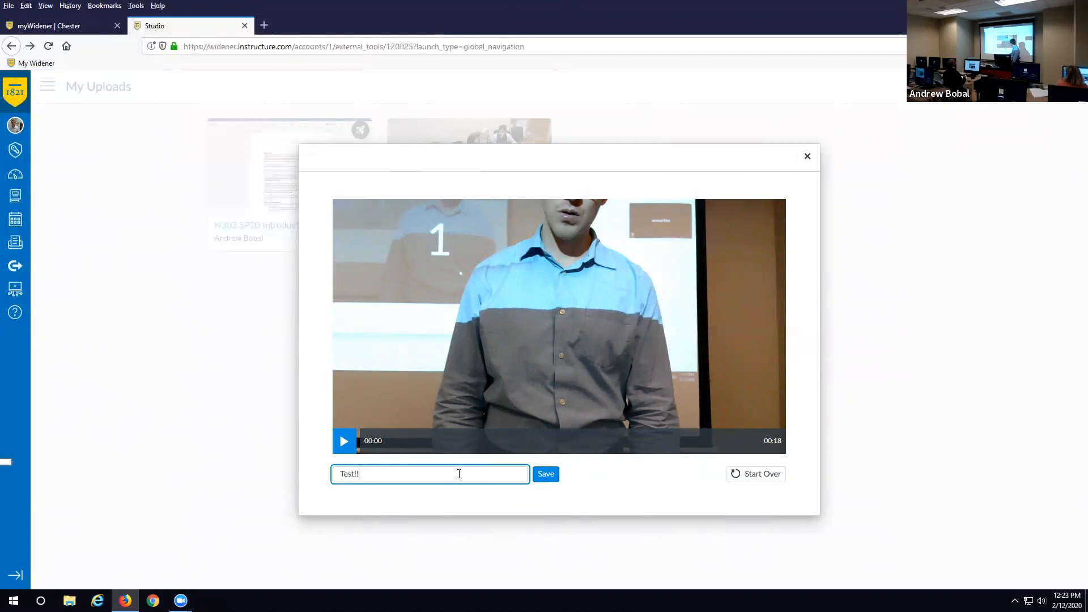
left_click(546, 475)
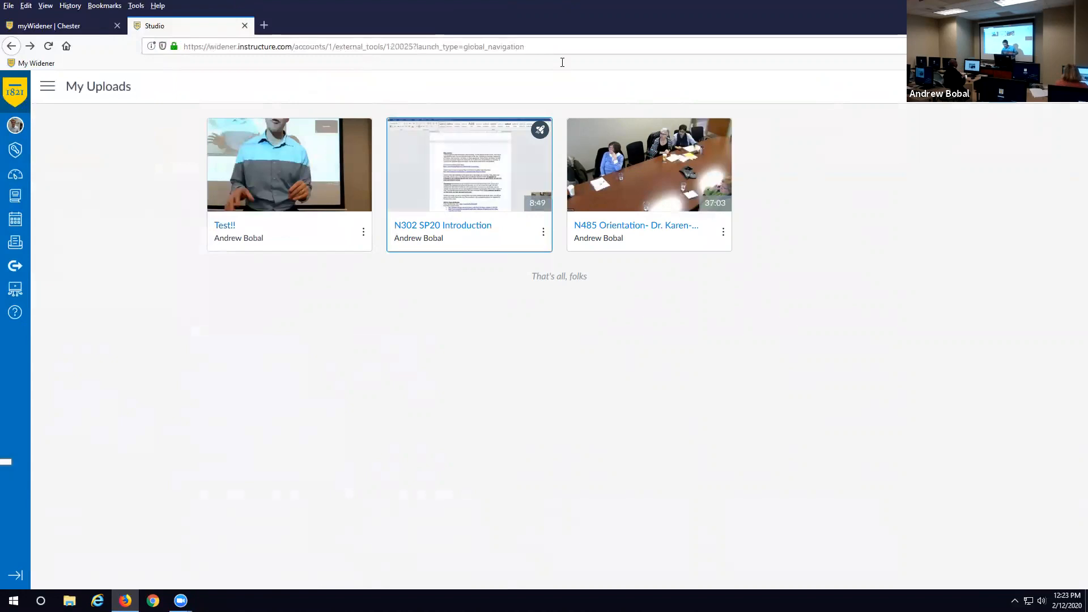
- Open the Record menu to show the Screen Capture and Webcam Capture options
left_click(1002, 87)
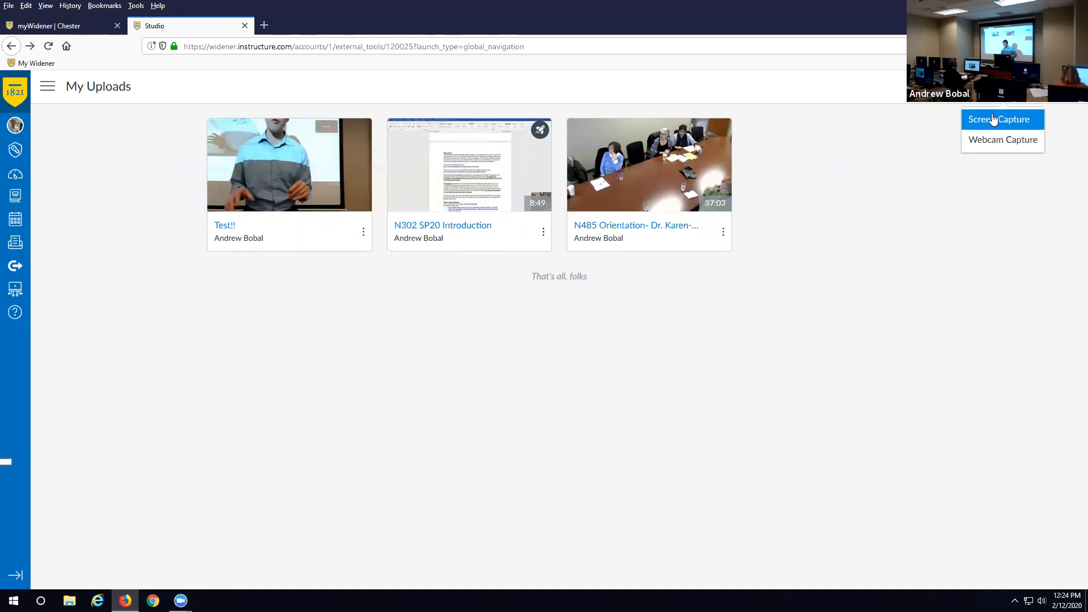
- Choose Screen Capture and download the Screen Recorder Launcher installer
left_click(993, 118)
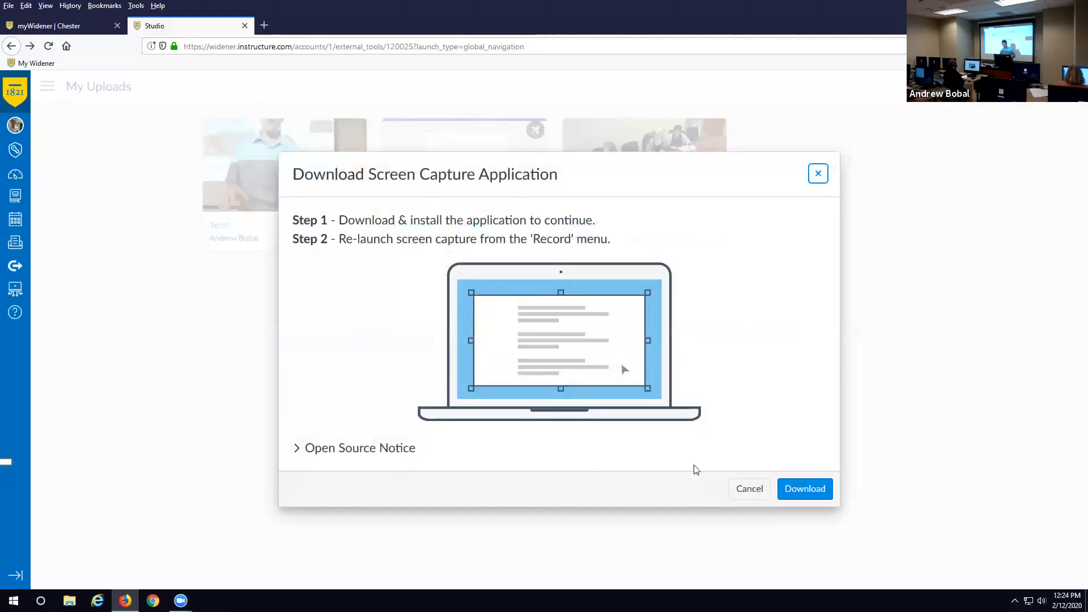
left_click(805, 490)
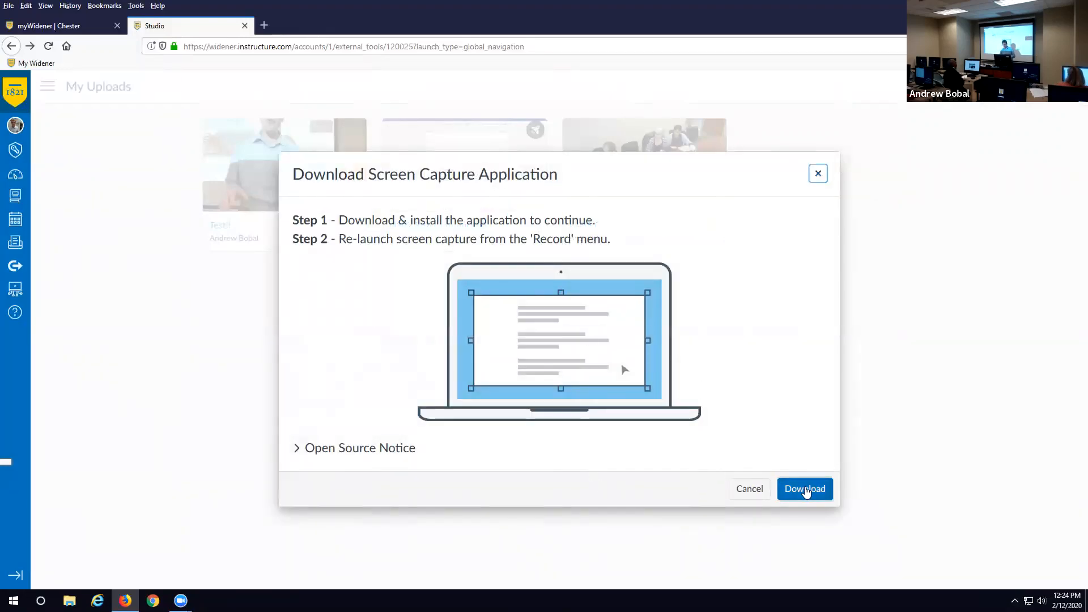
left_click(587, 334)
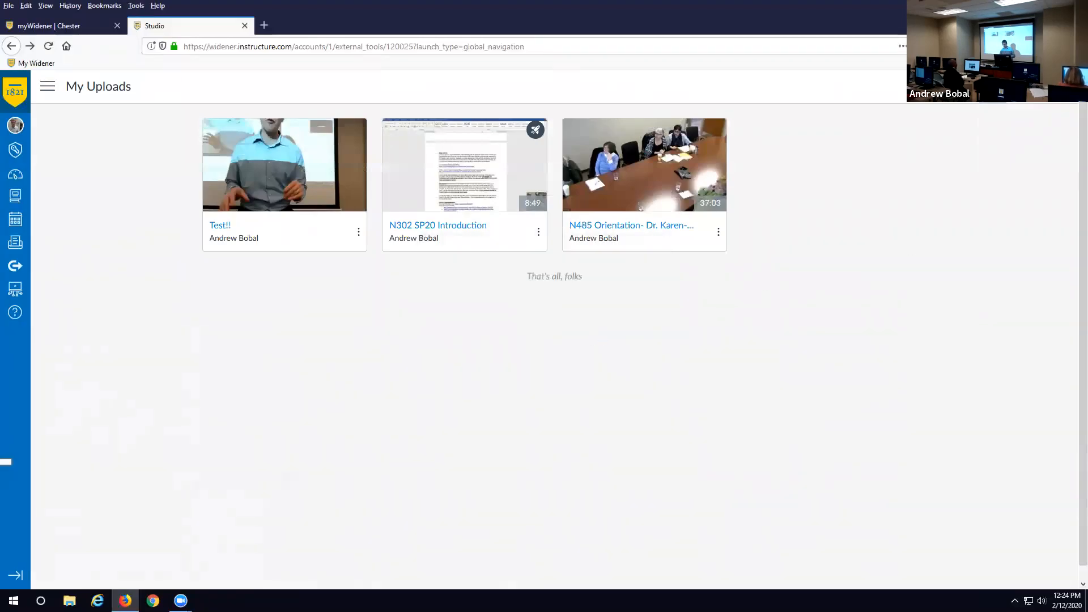
left_click(1014, 46)
- Run the installer to install Screen Recorder Launcher and acknowledge it is ready
left_click(893, 73)
left_click(617, 391)
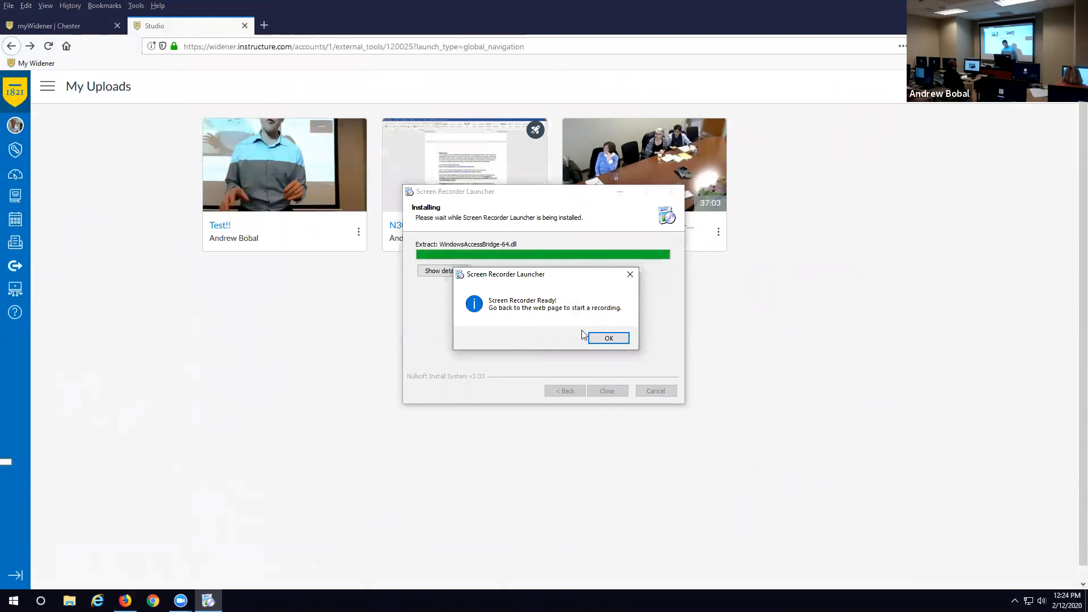
left_click(614, 338)
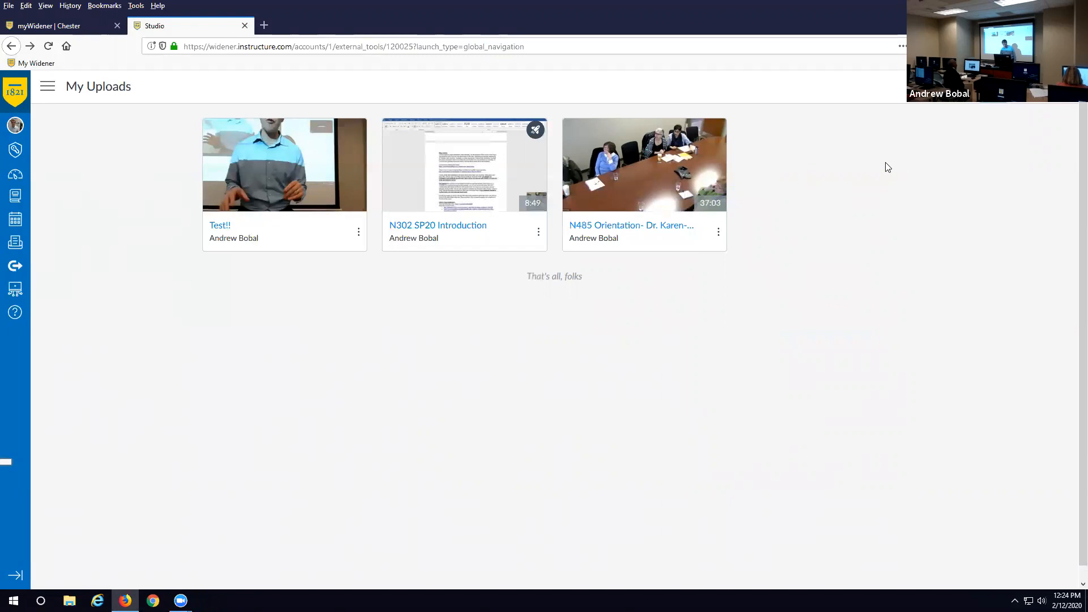
- Launch Screen Recorder Launcher from Record > Screen Capture
left_click(993, 86)
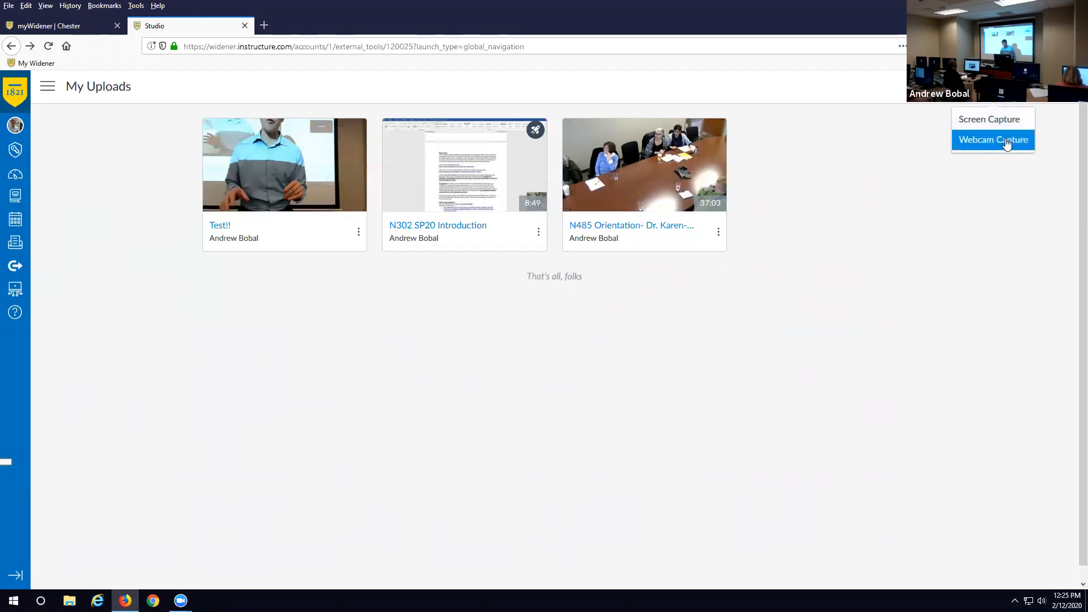
left_click(1003, 121)
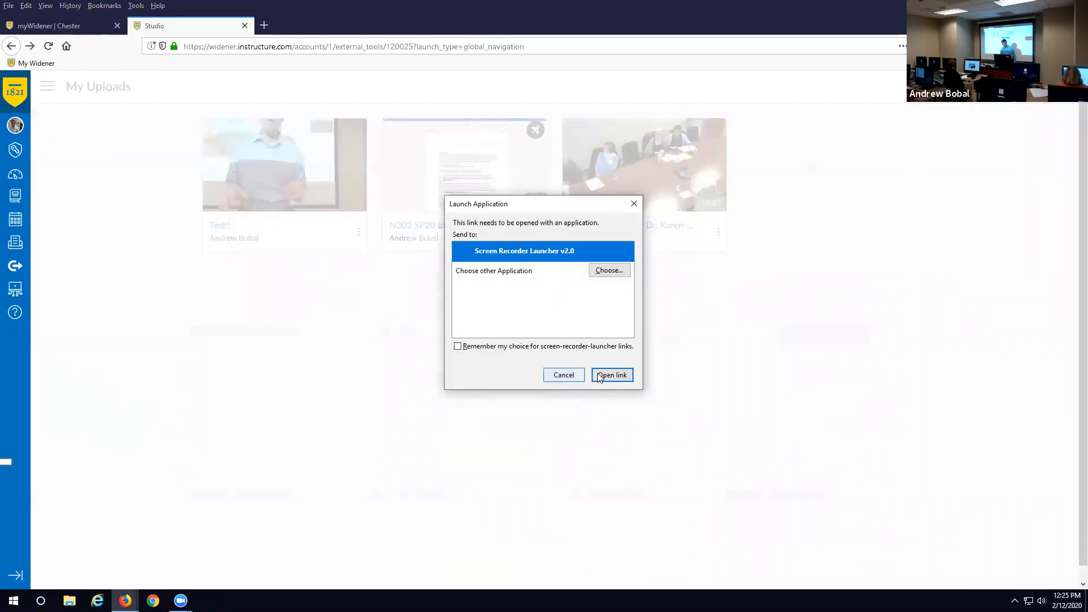
left_click(623, 375)
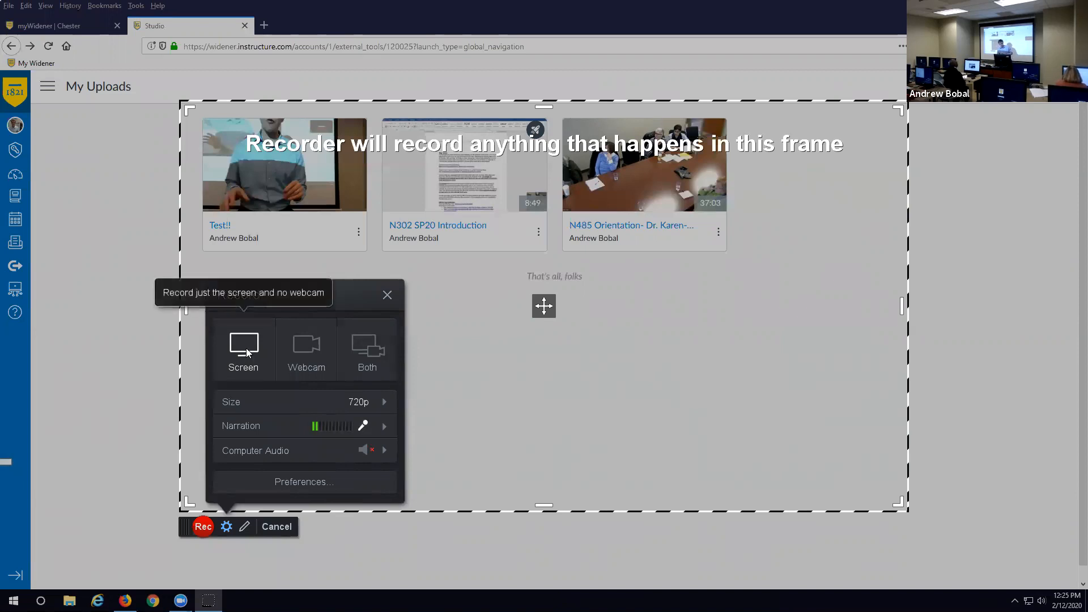
- Record screen and webcam together, using the Integrated Webcam as the camera
left_click(308, 347)
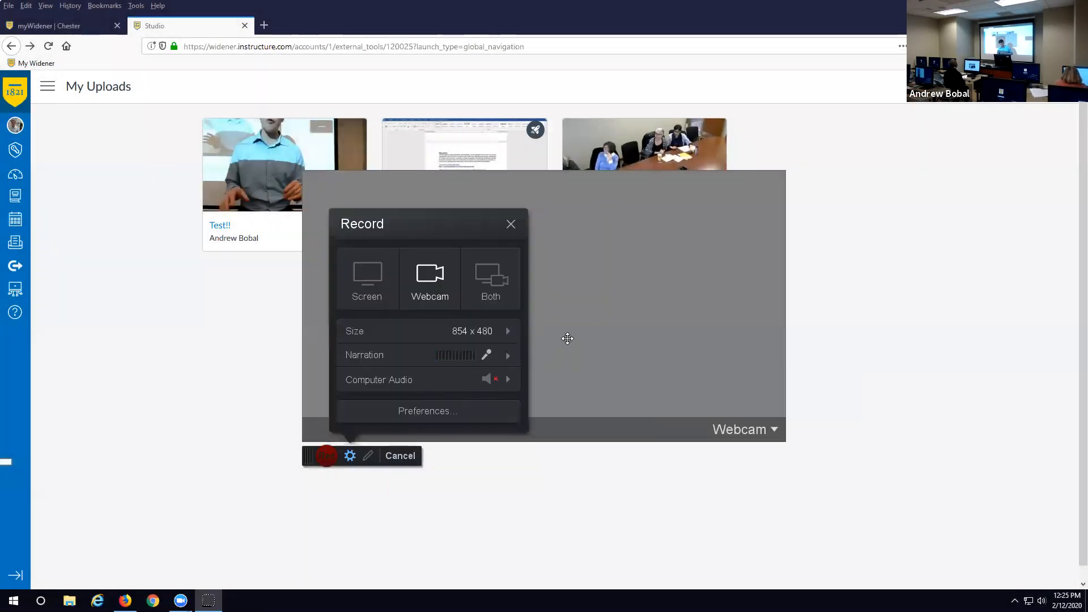
left_click(442, 412)
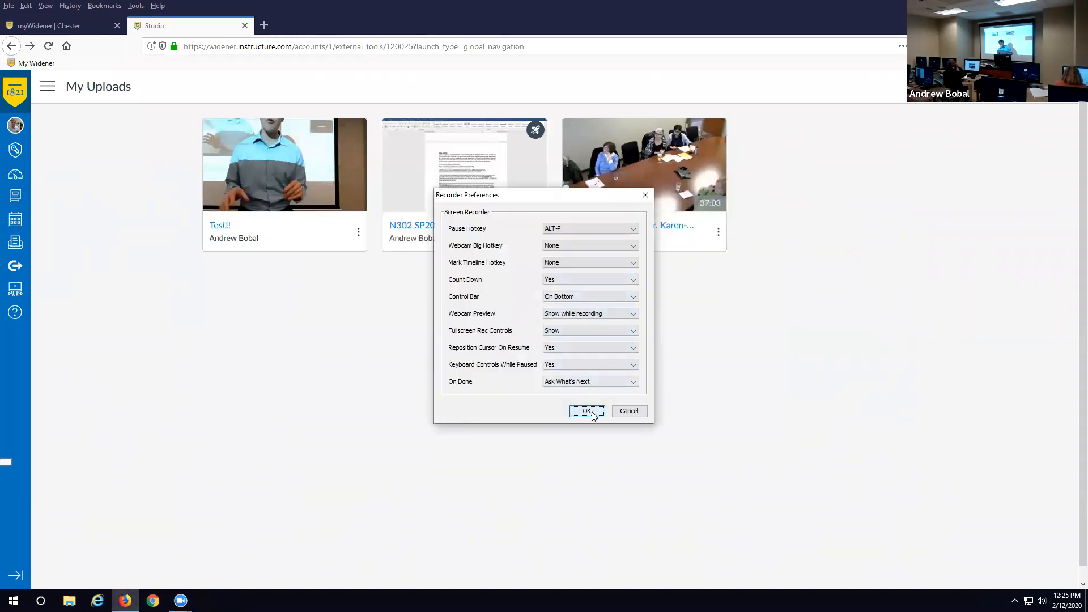
left_click(588, 410)
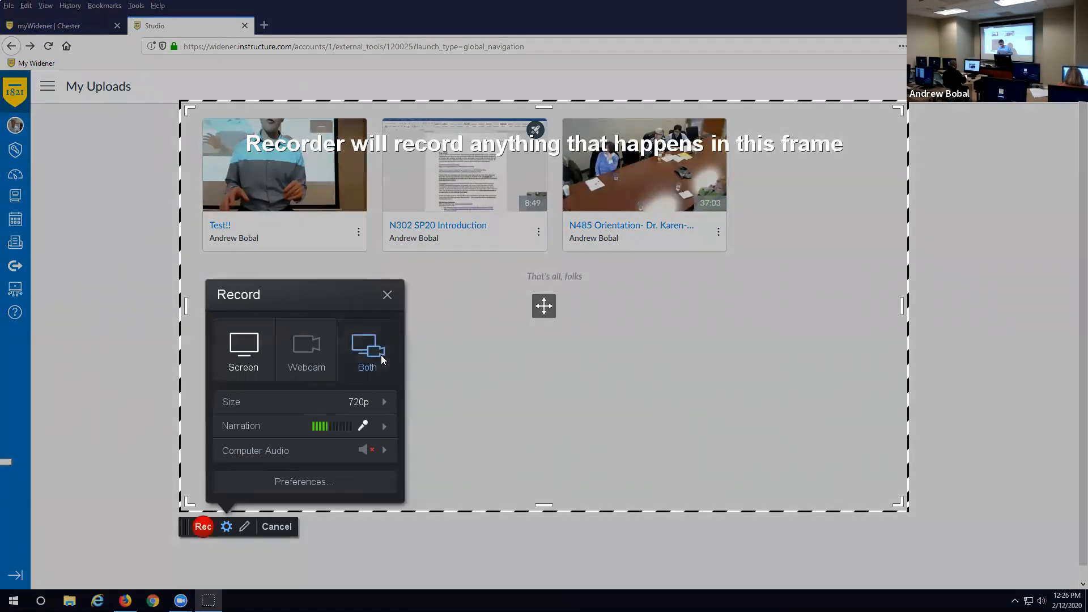
left_click(380, 355)
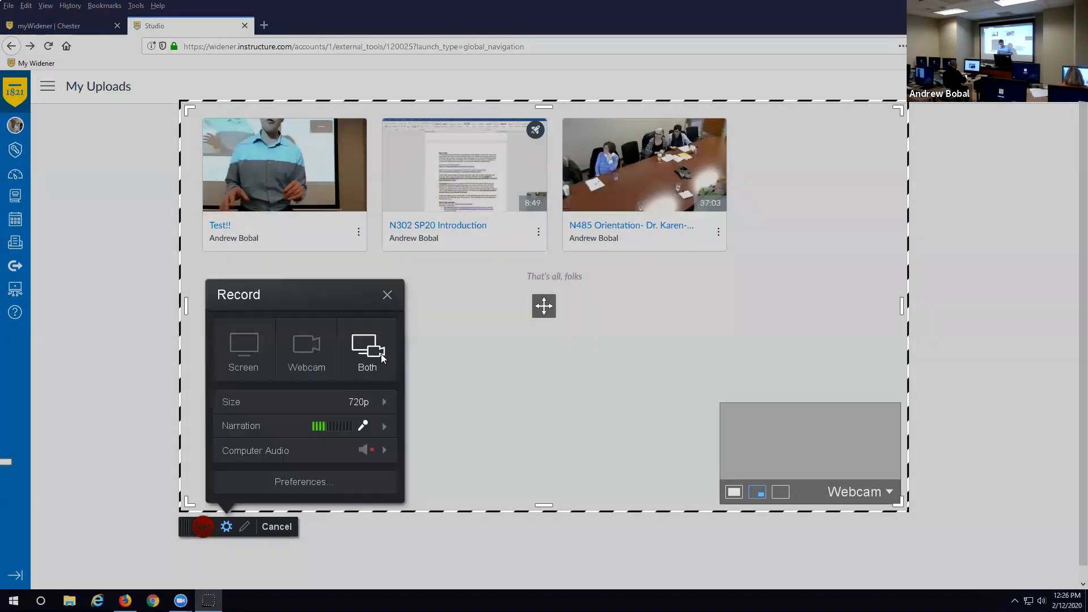
left_click(863, 491)
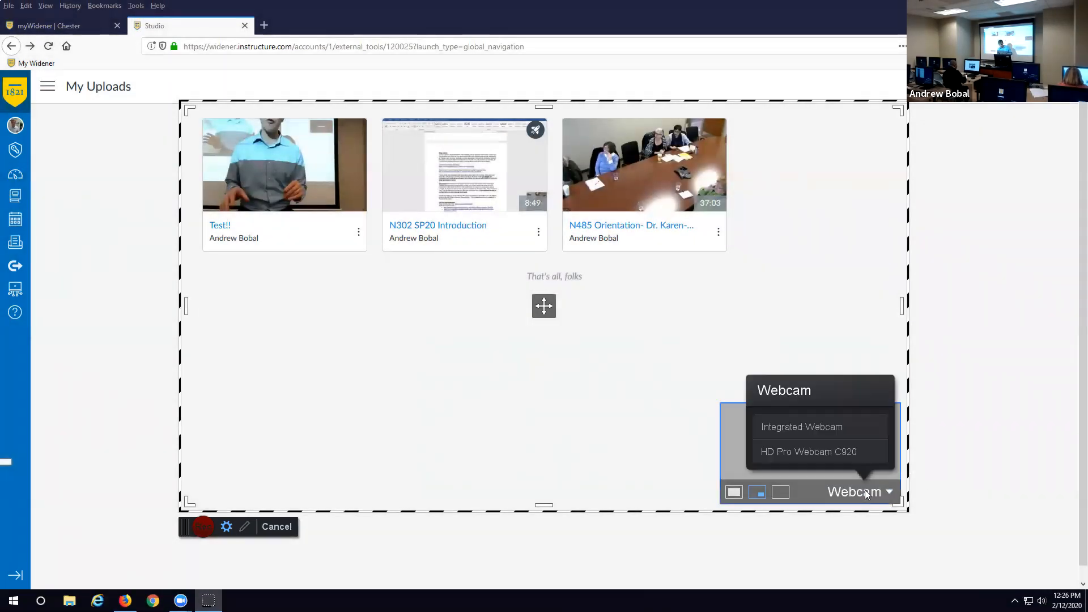
left_click(836, 426)
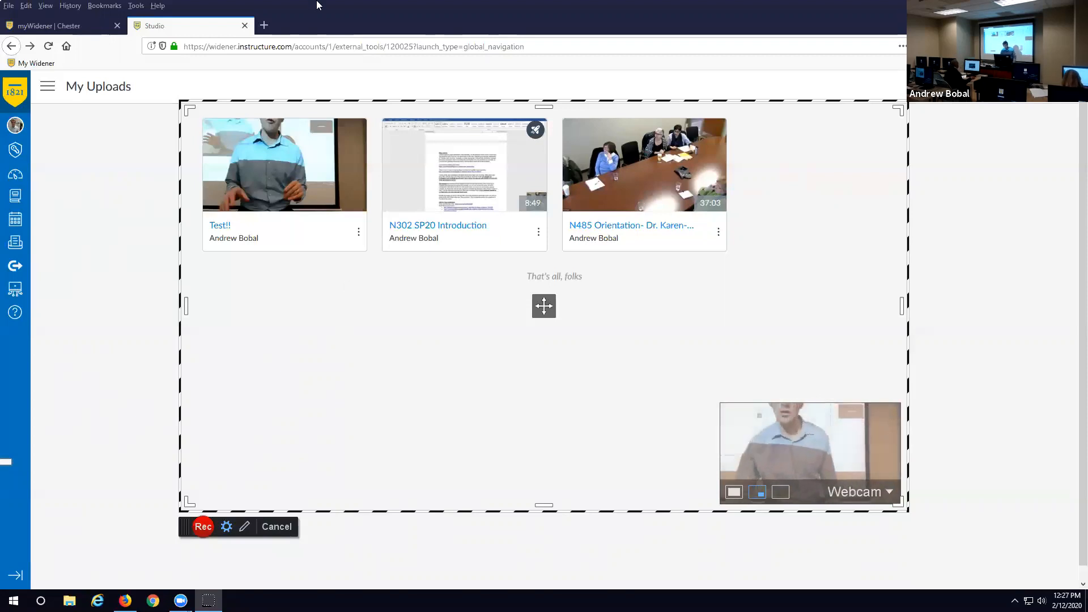
- Stretch the capture frame outward on all four sides and position it just below the address bar
left_click_drag(576, 145, 576, 95)
left_click_drag(544, 503, 544, 565)
left_click_drag(199, 317, 103, 312)
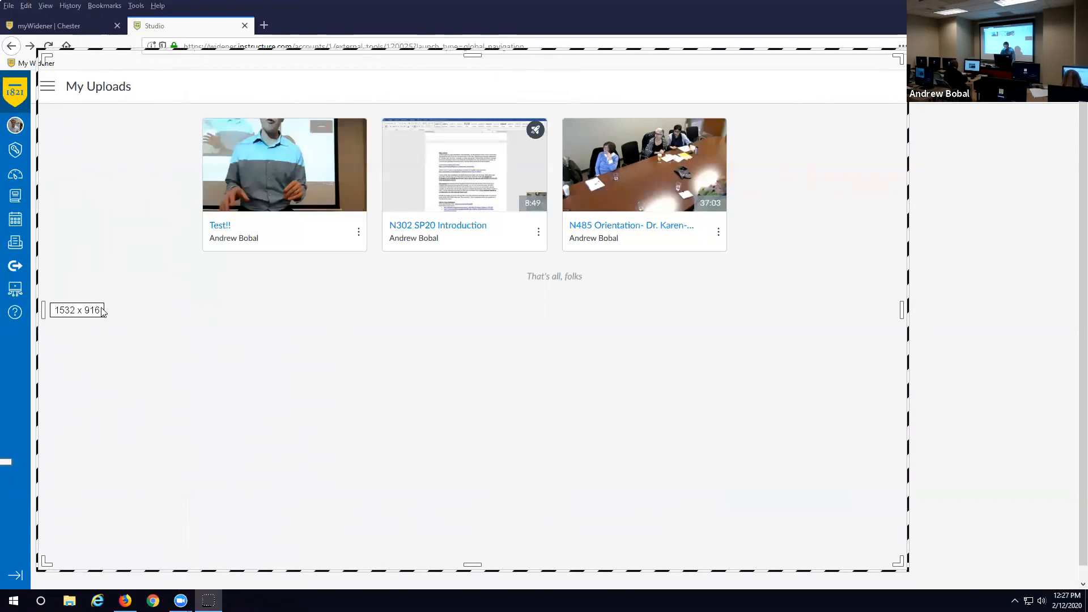
left_click_drag(902, 320, 1072, 332)
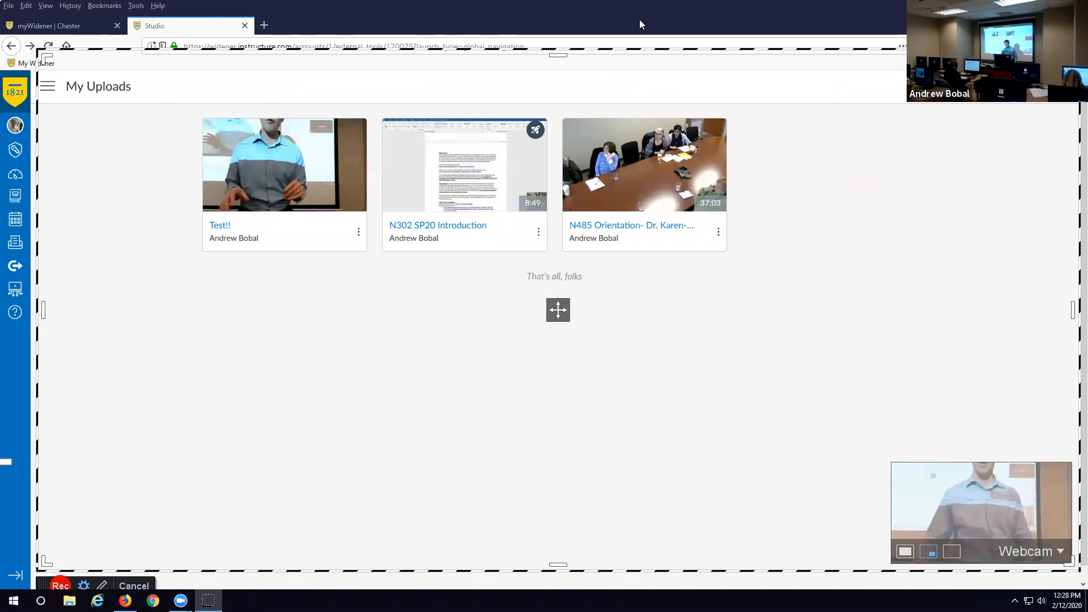
left_click_drag(332, 54, 313, 11)
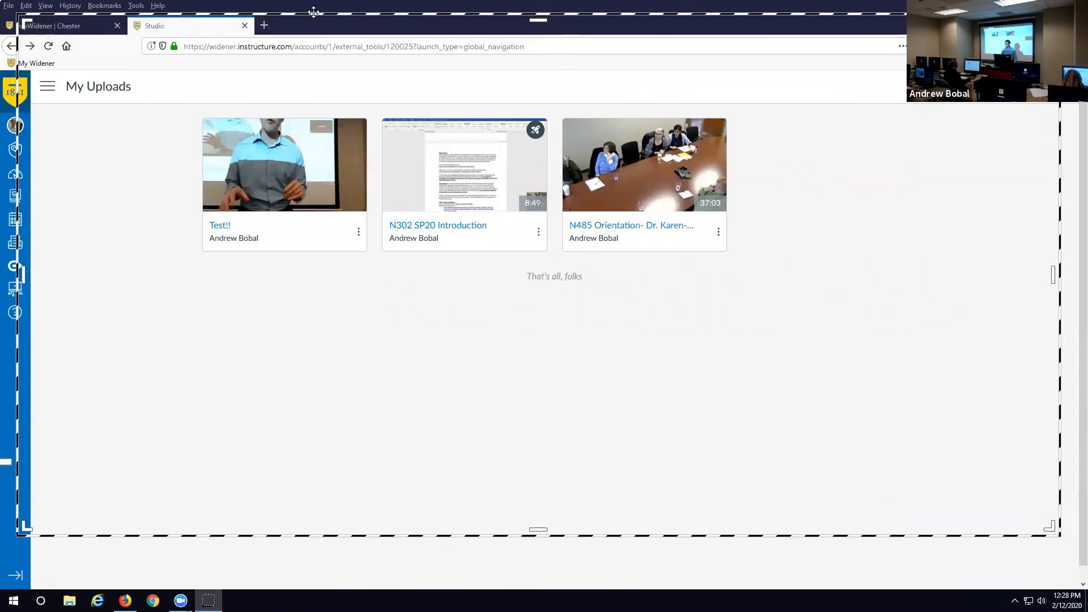
left_click_drag(314, 12, 311, 54)
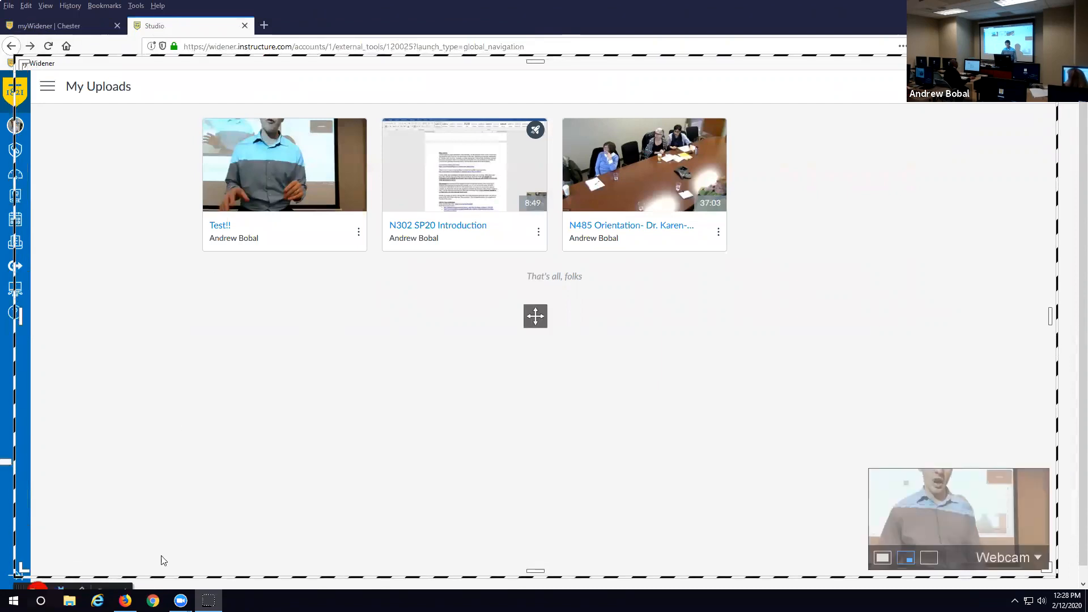
mouse_move(180, 600)
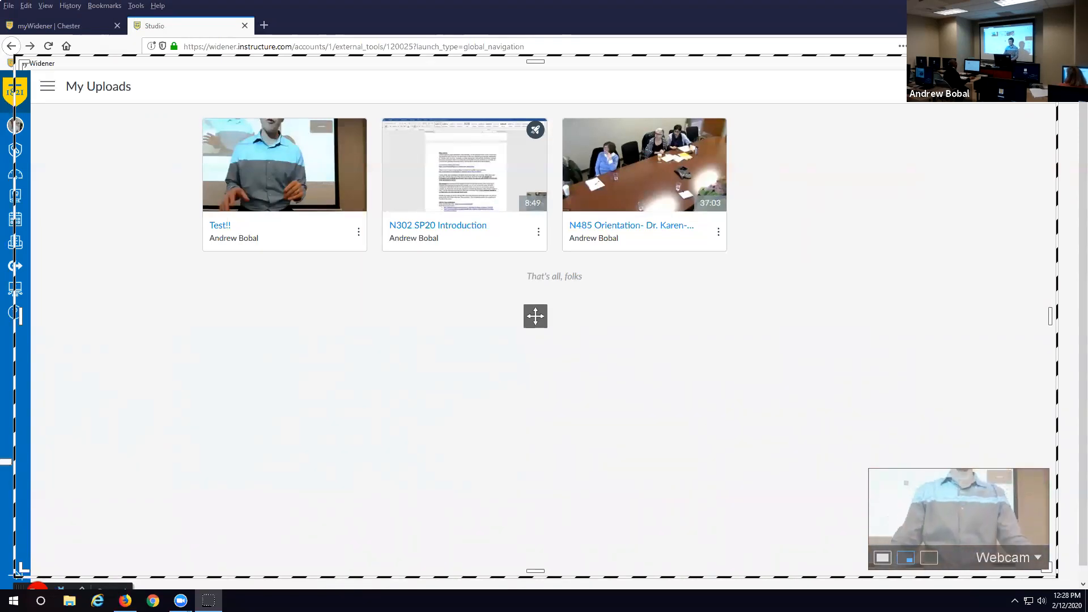
- Start the screen-and-webcam recording of the My Uploads page with Rec
left_click(37, 588)
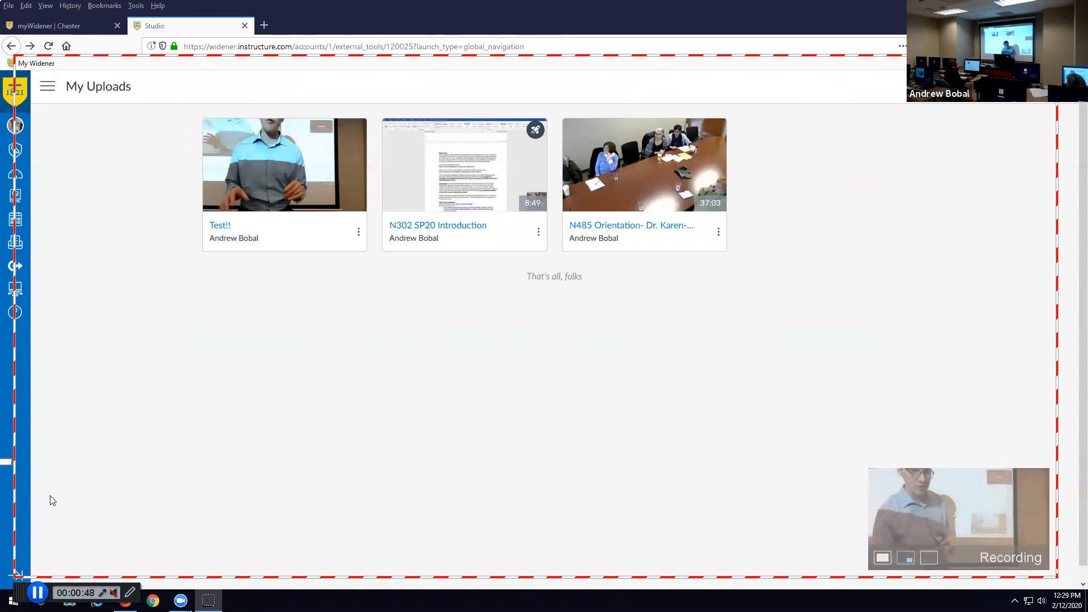
- Pause, raise the frame's bottom edge, resume, then pause and finish the 57-second recording
left_click(38, 592)
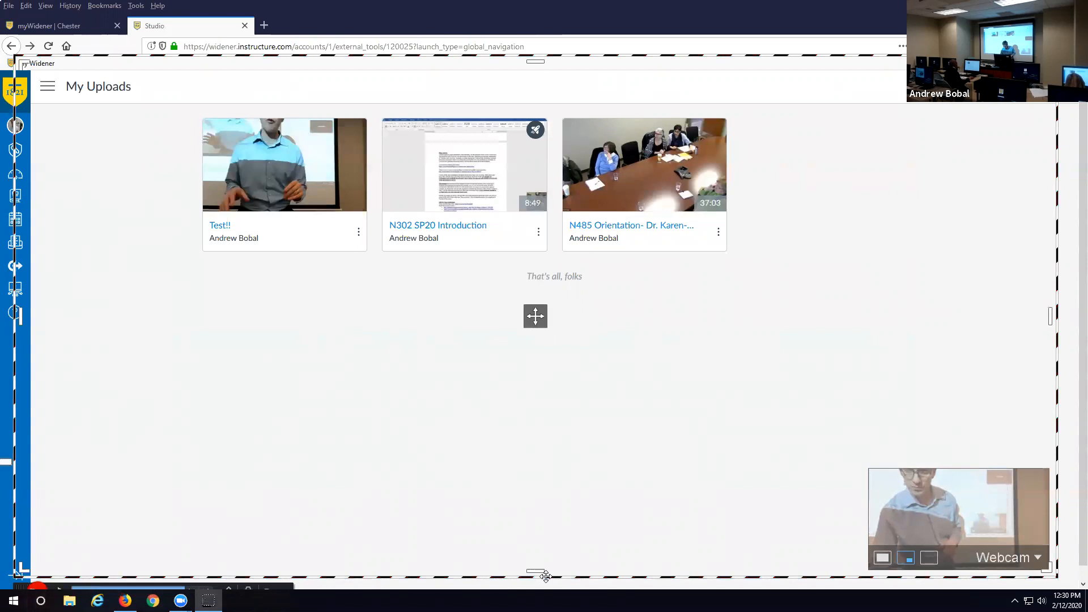
left_click_drag(545, 576, 536, 506)
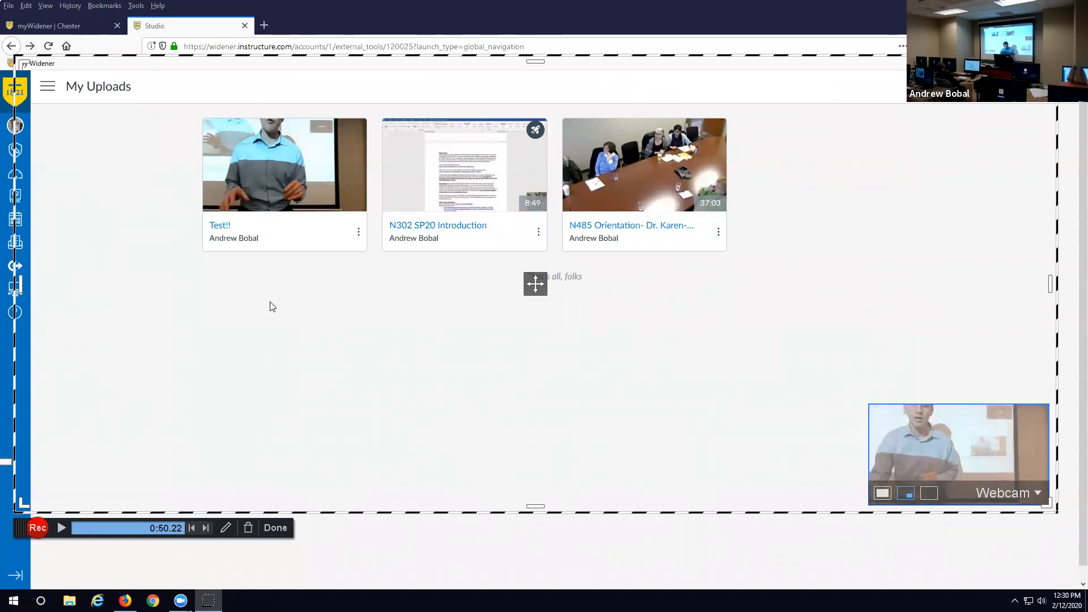
left_click(38, 528)
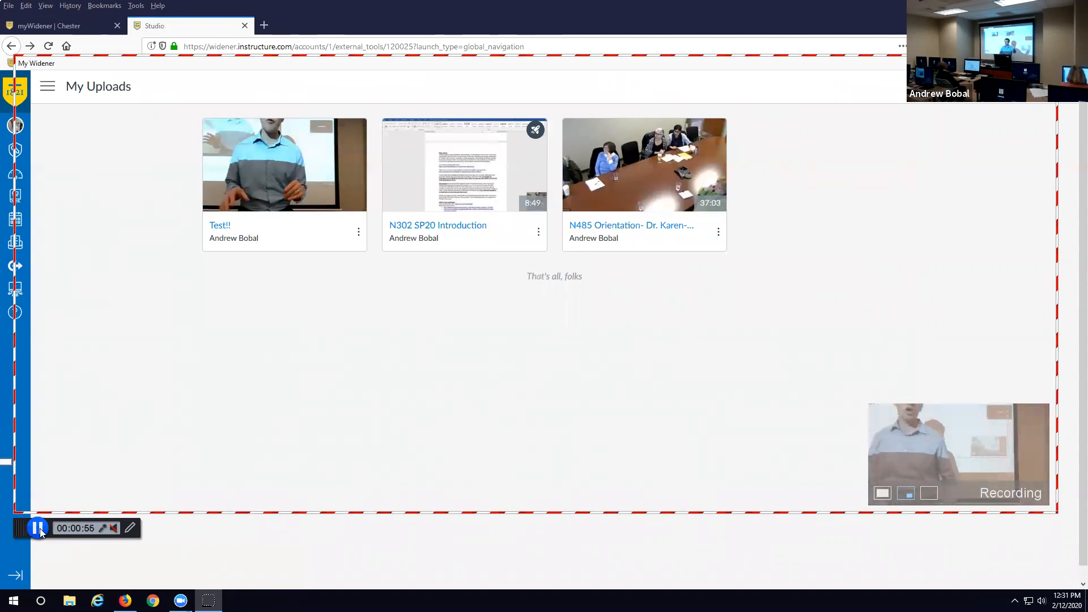
left_click(38, 528)
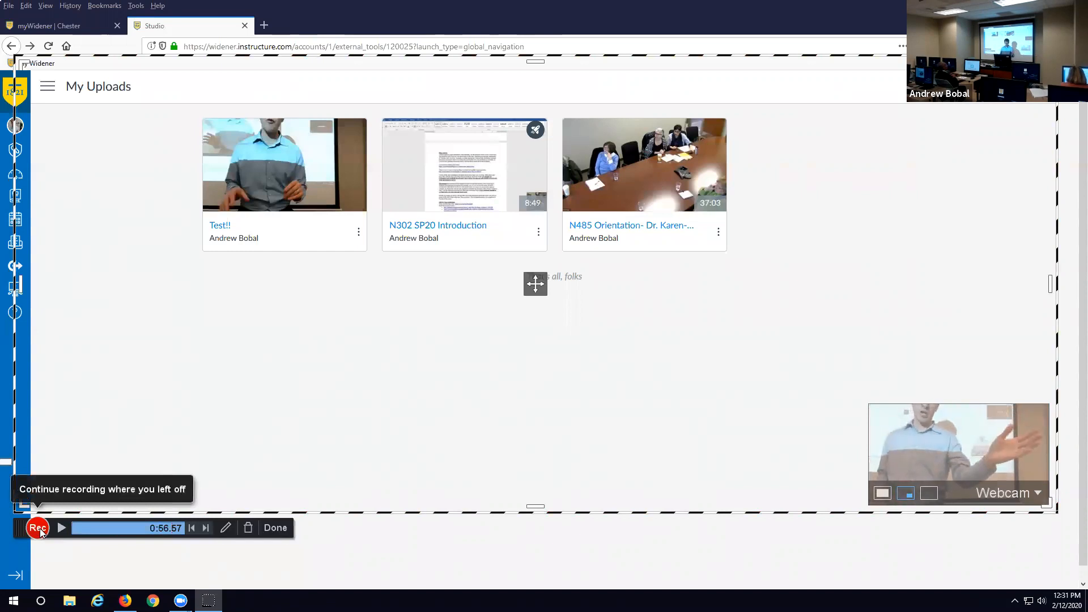
left_click(275, 528)
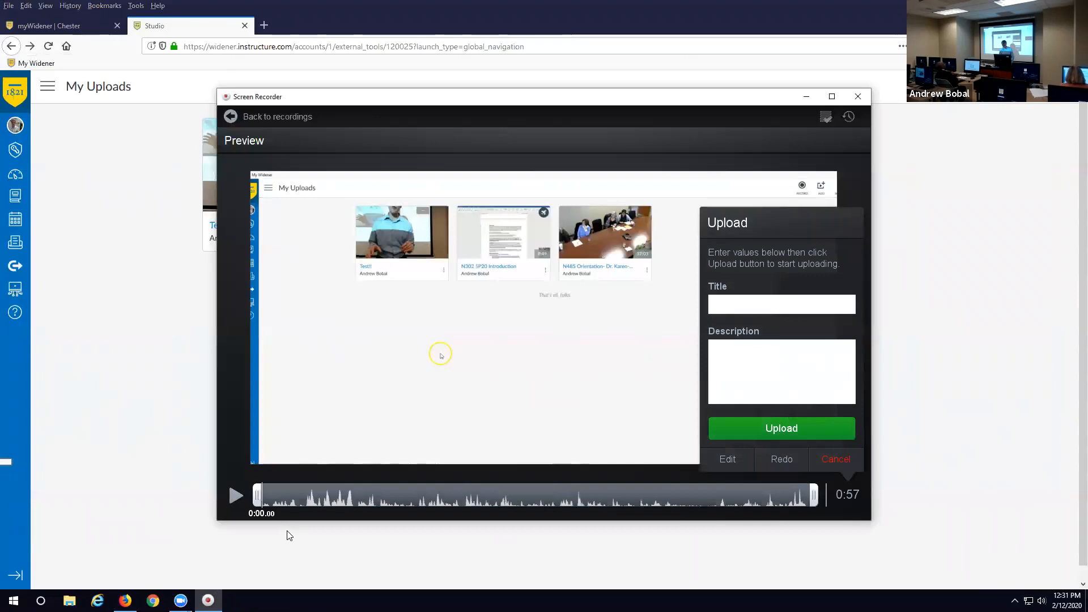
- Title the recording 'TEST!!!!', adjust its end trim, and upload it to Studio
left_click(748, 300)
type("TEST!!!!")
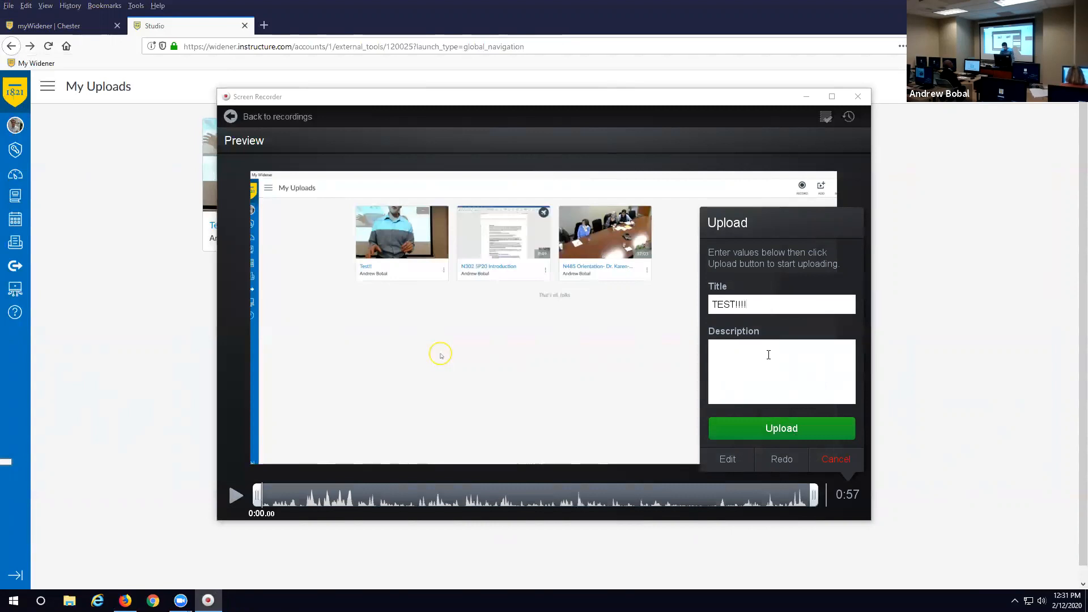
mouse_move(814, 496)
left_mouse_down()
mouse_move(445, 506)
mouse_move(813, 505)
left_mouse_up()
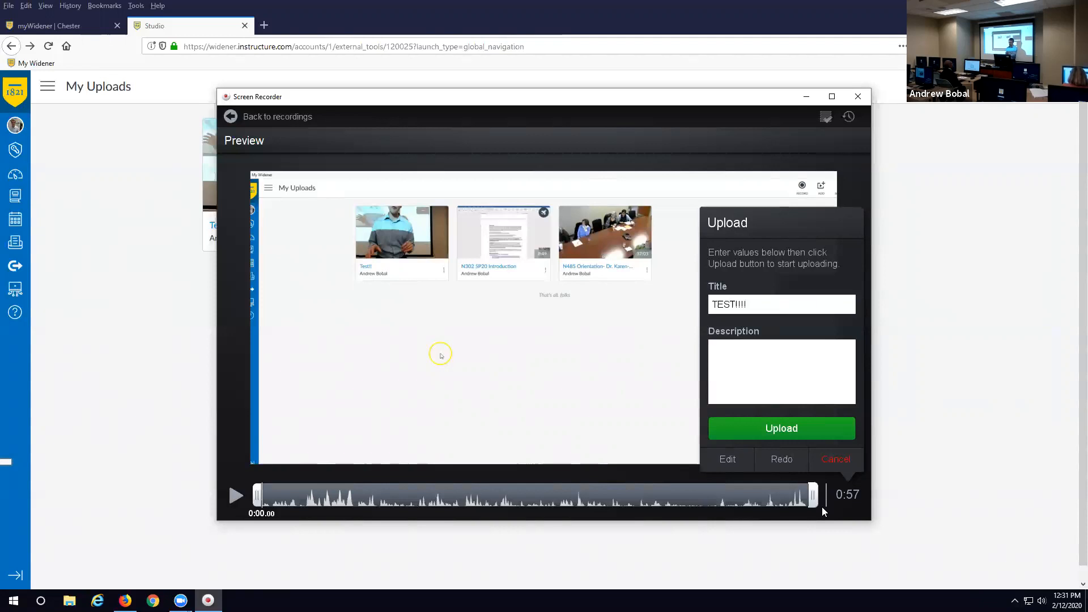
left_click(796, 427)
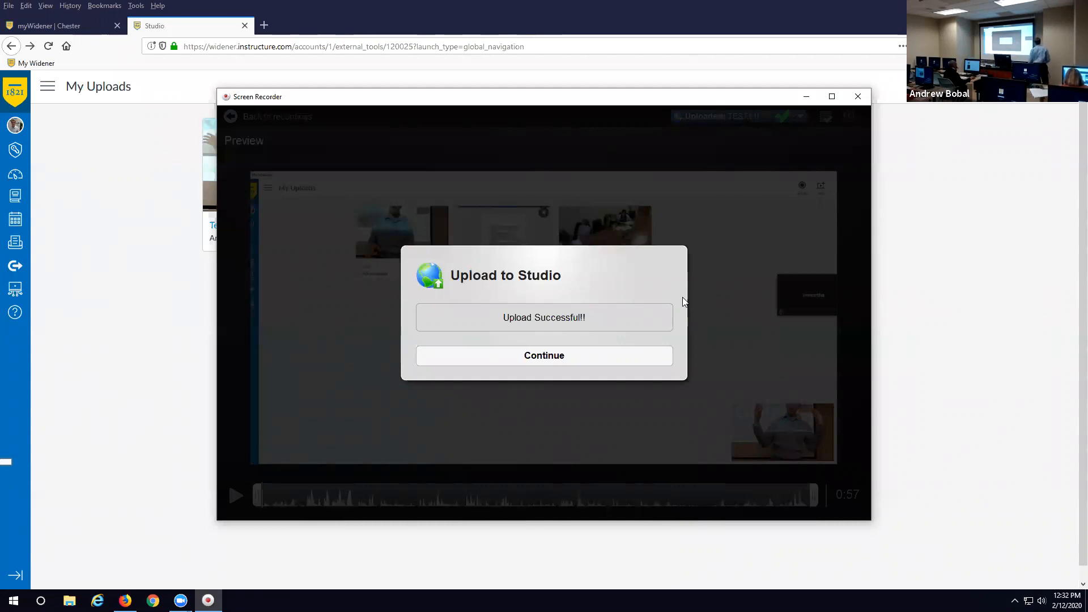
left_click(520, 359)
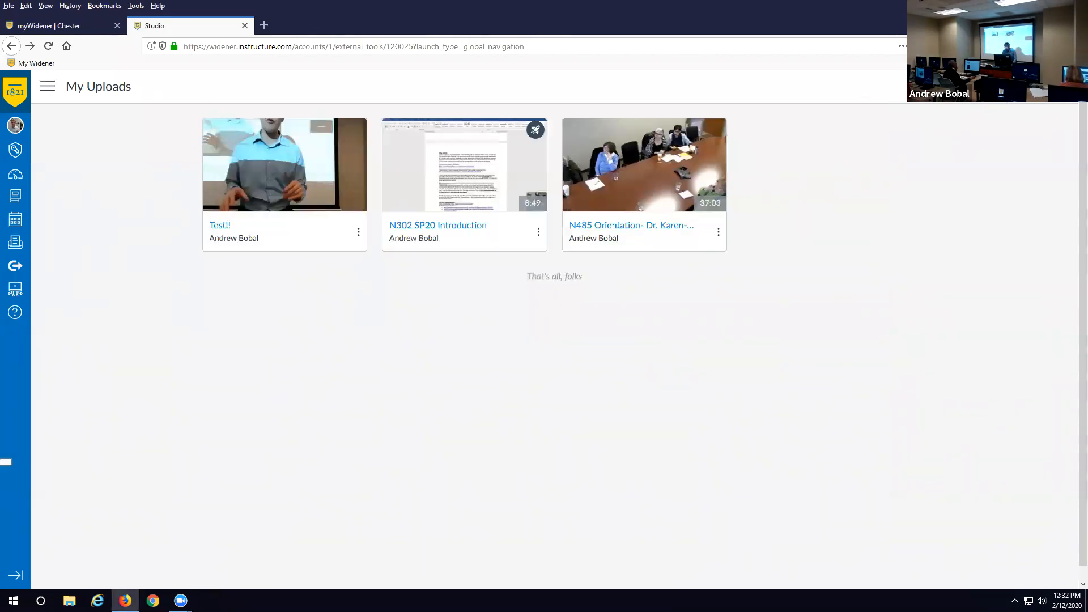
- Reload My Uploads so the new 0:57 'TEST!!!!' video appears first
left_click(994, 87)
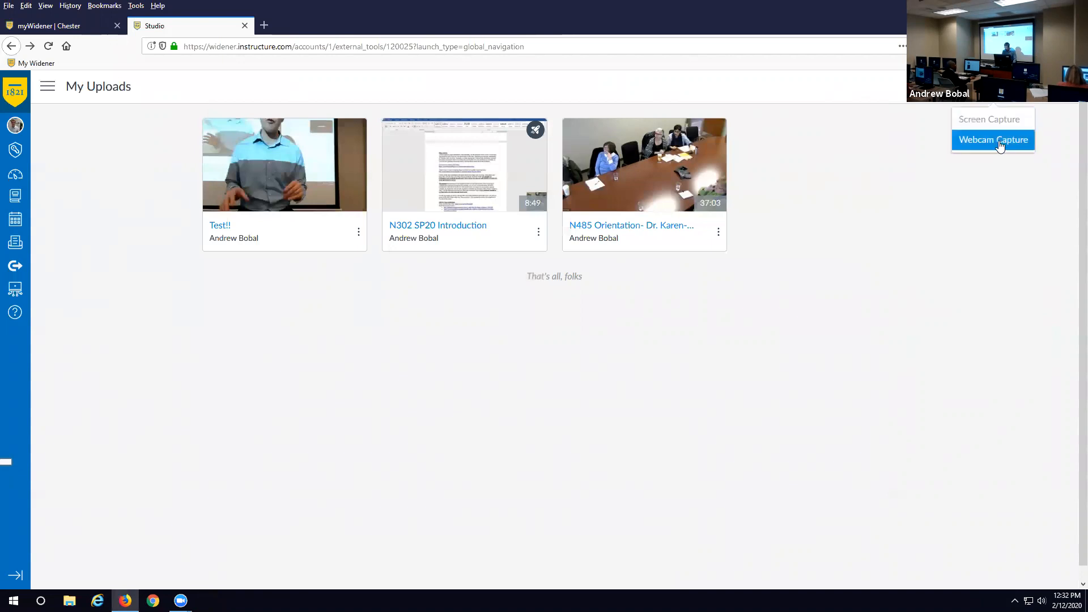
left_click(889, 181)
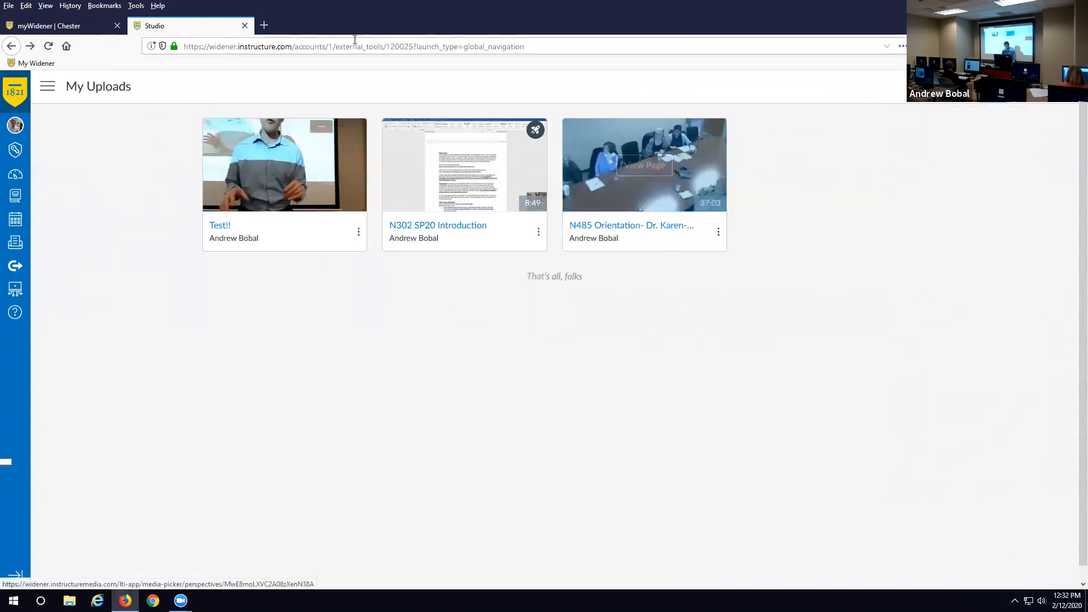
left_click(564, 45)
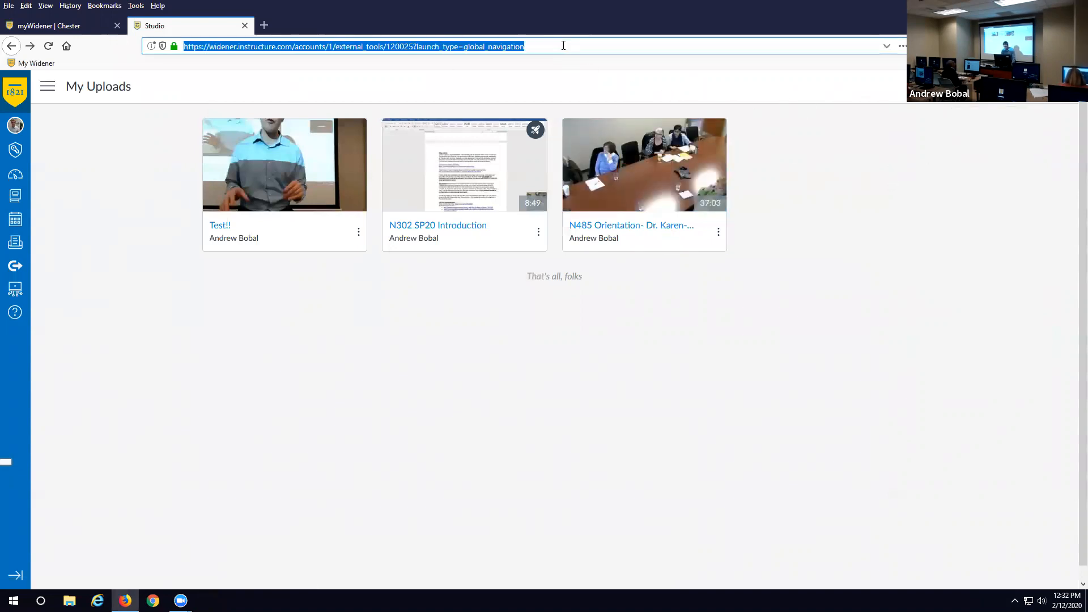
key("Return")
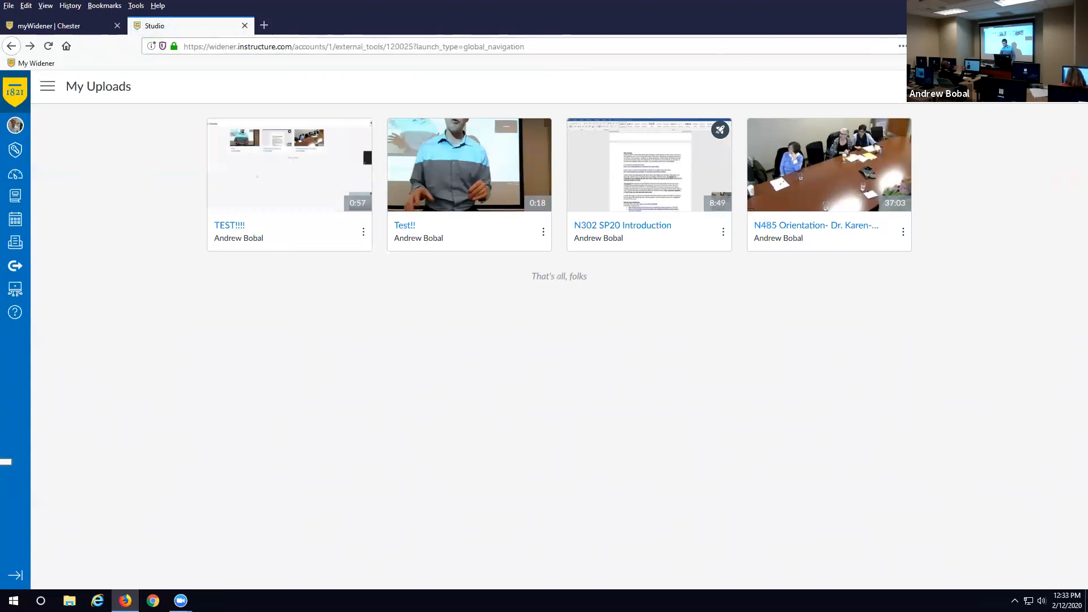
- Launch the Screen Recorder Launcher again via Record > Screen Capture
left_click(1003, 87)
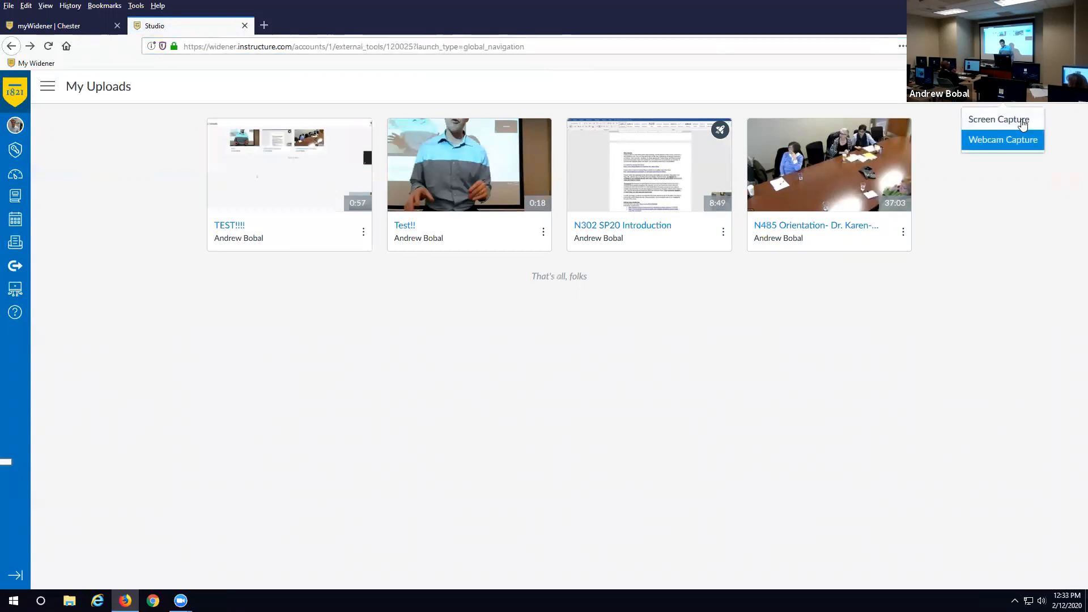
left_click(1018, 119)
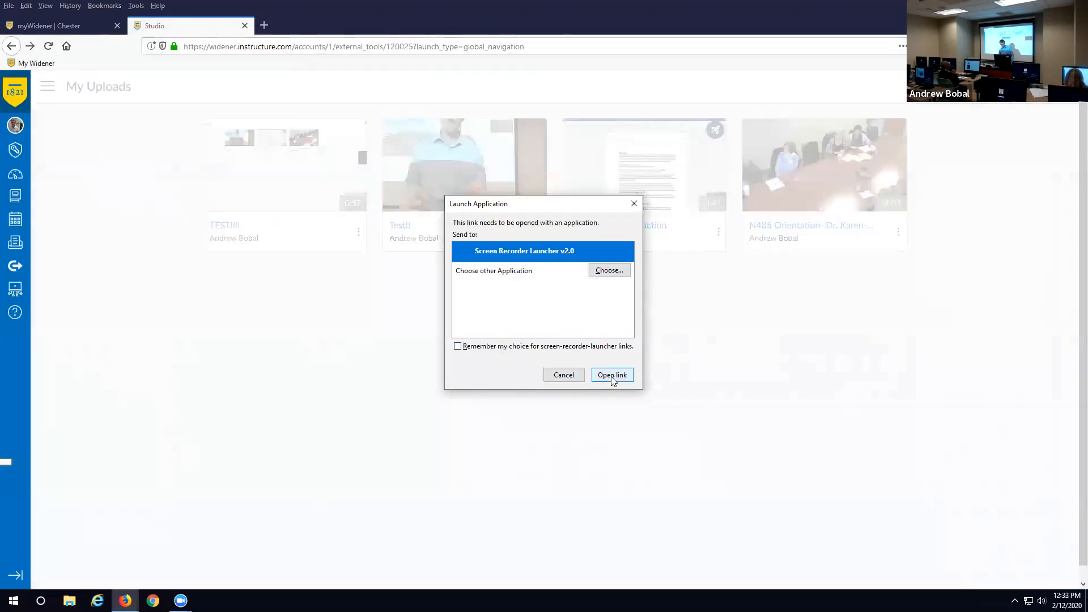
left_click(612, 375)
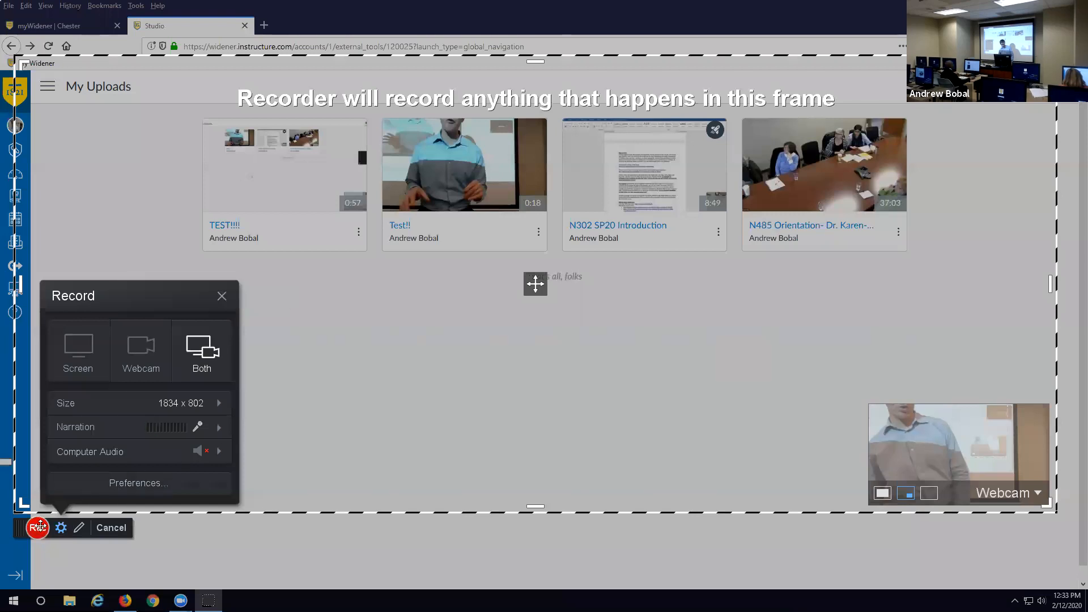
- Record a 4-second test clip, delete it with Start Over, and cancel out of the recorder
left_click(37, 527)
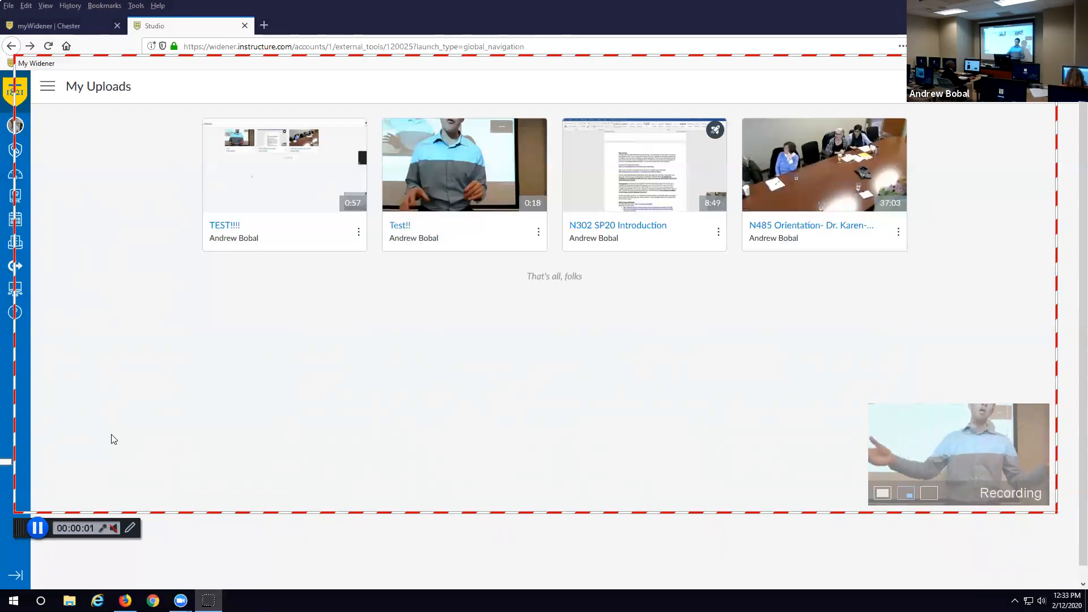
left_click(37, 527)
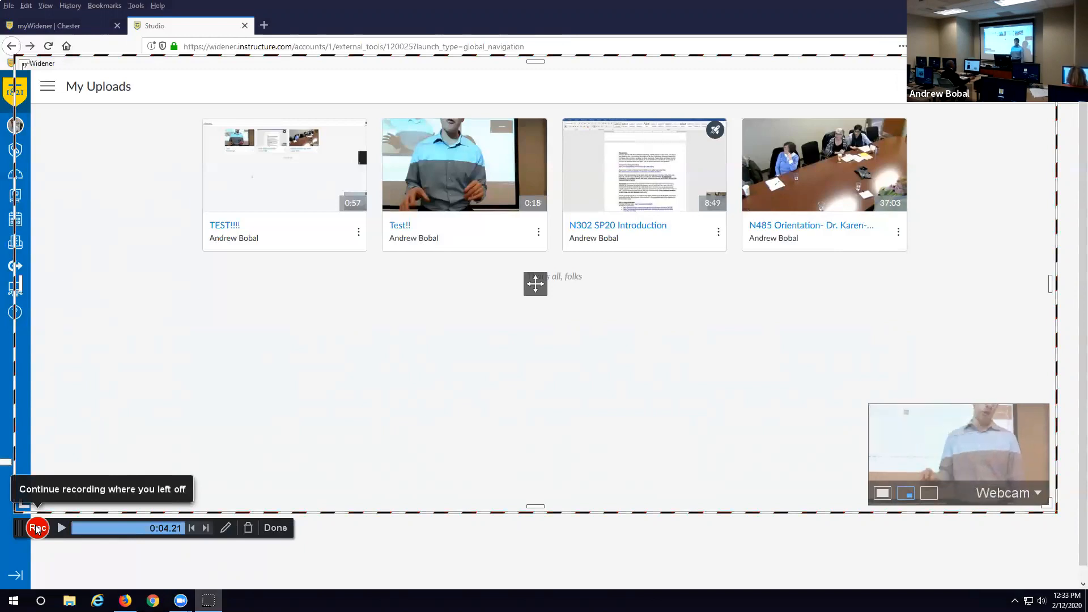
left_click(249, 530)
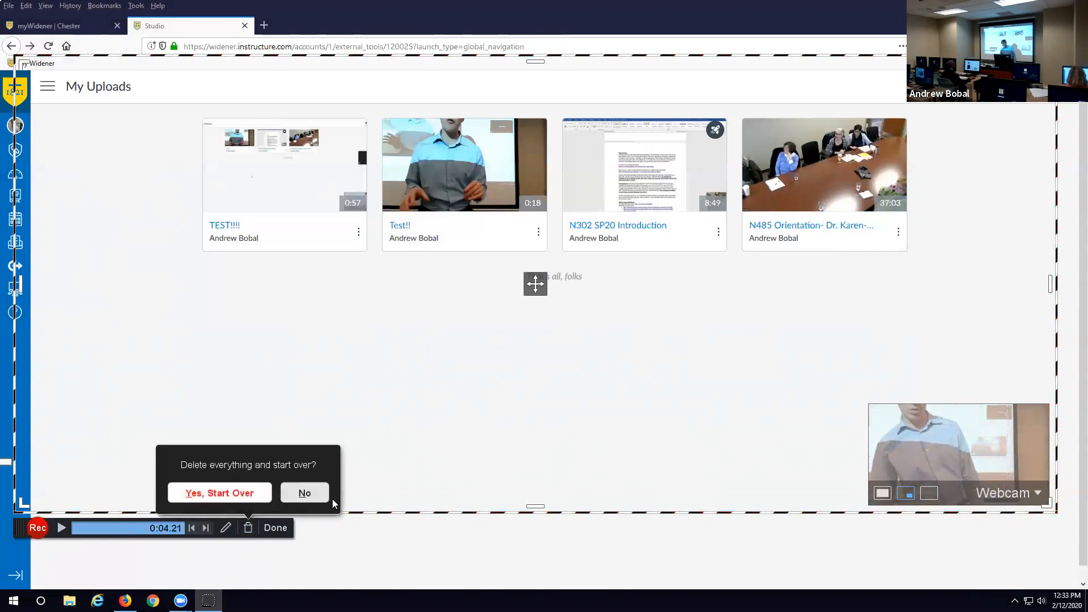
left_click(311, 495)
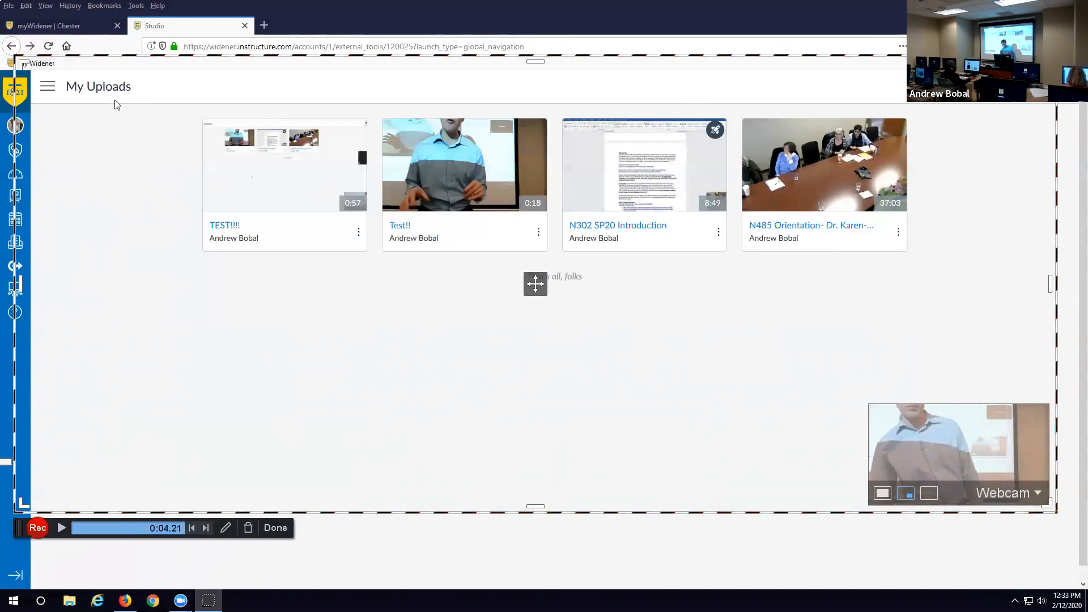
left_click(247, 528)
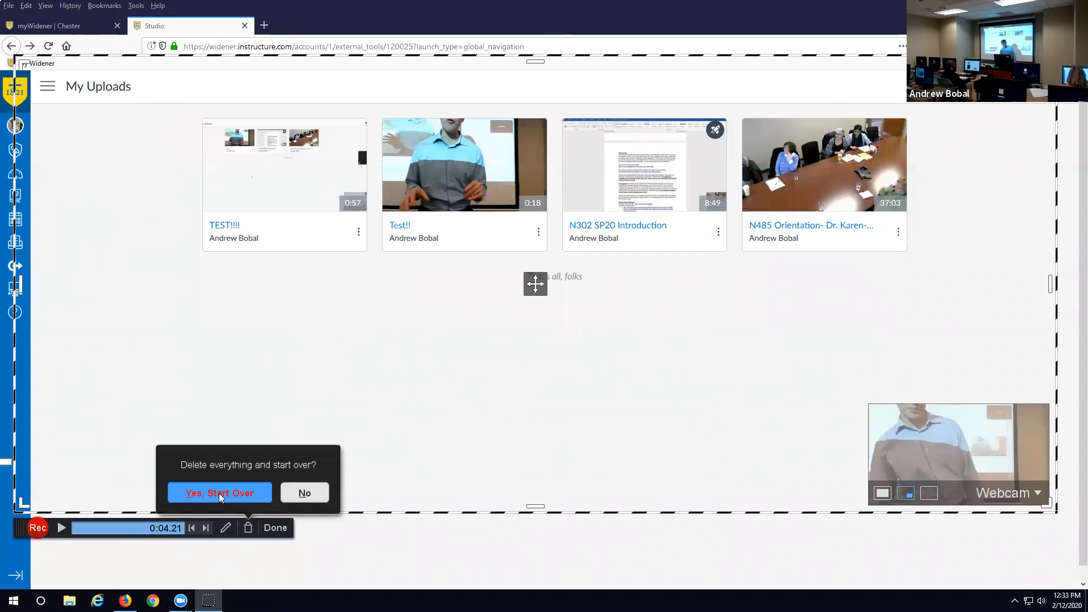
left_click(220, 494)
left_click(221, 295)
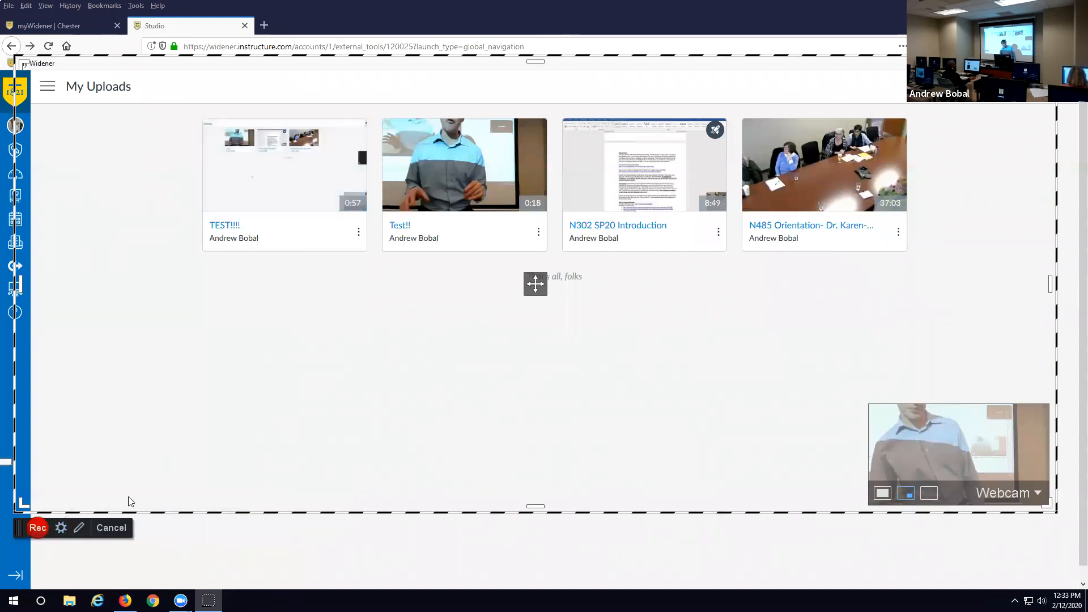
left_click(122, 528)
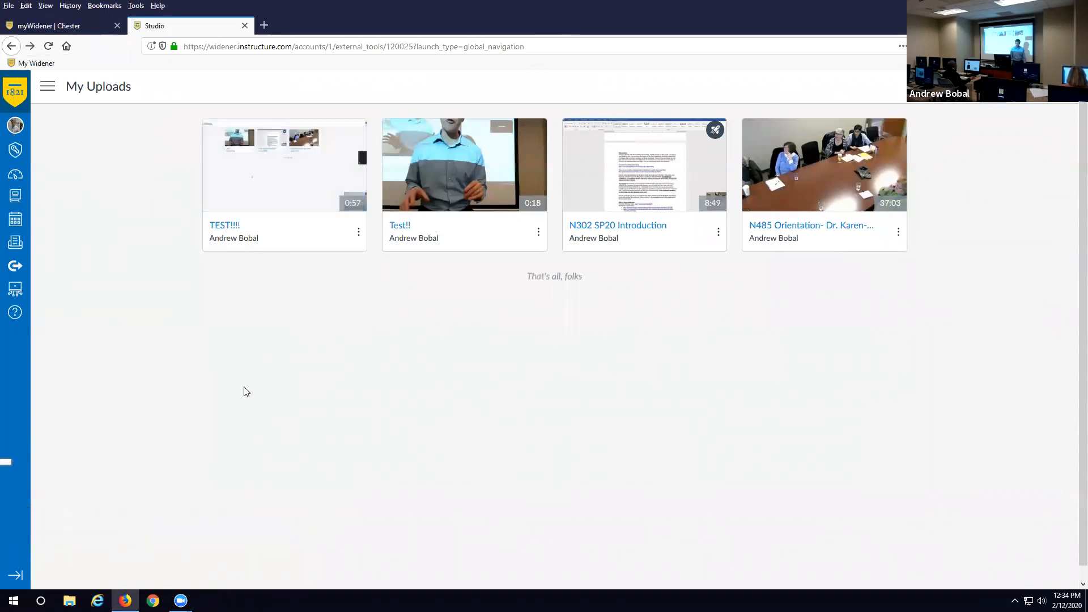
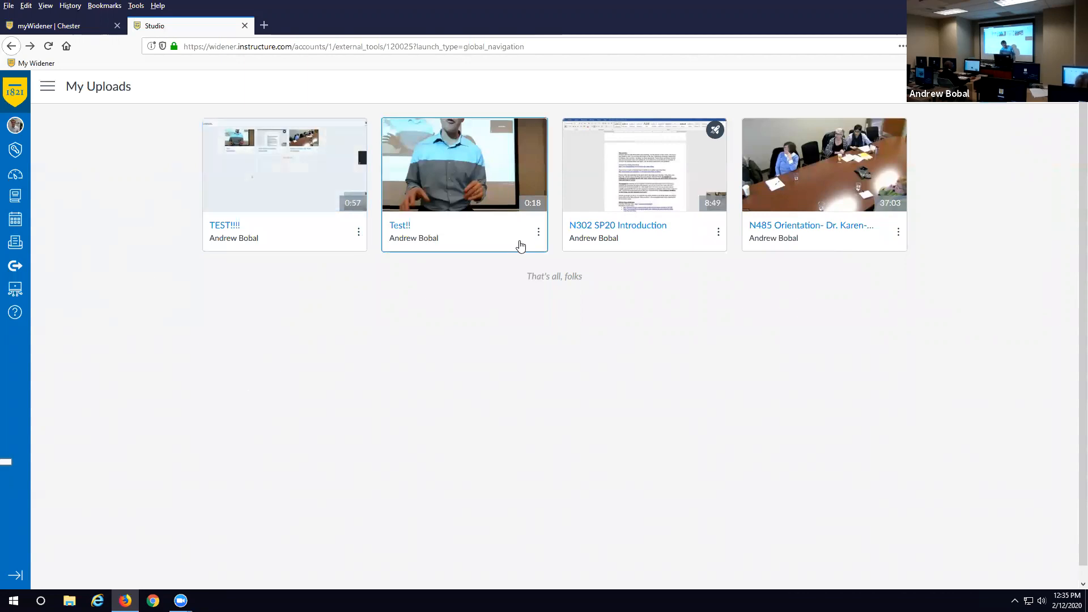
- Open the Test!! card's menu showing Create Quiz, Share Media, Replace Thumbnail and Delete Media
left_click(538, 233)
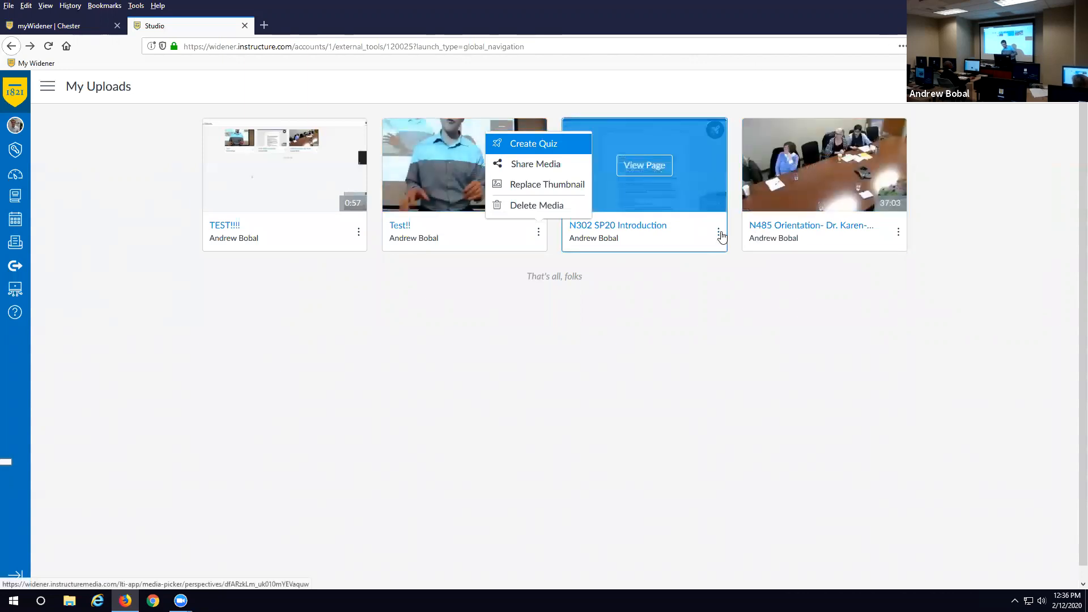
- Check the N302 SP20 Introduction card's options, then open that video's media page
left_click(718, 233)
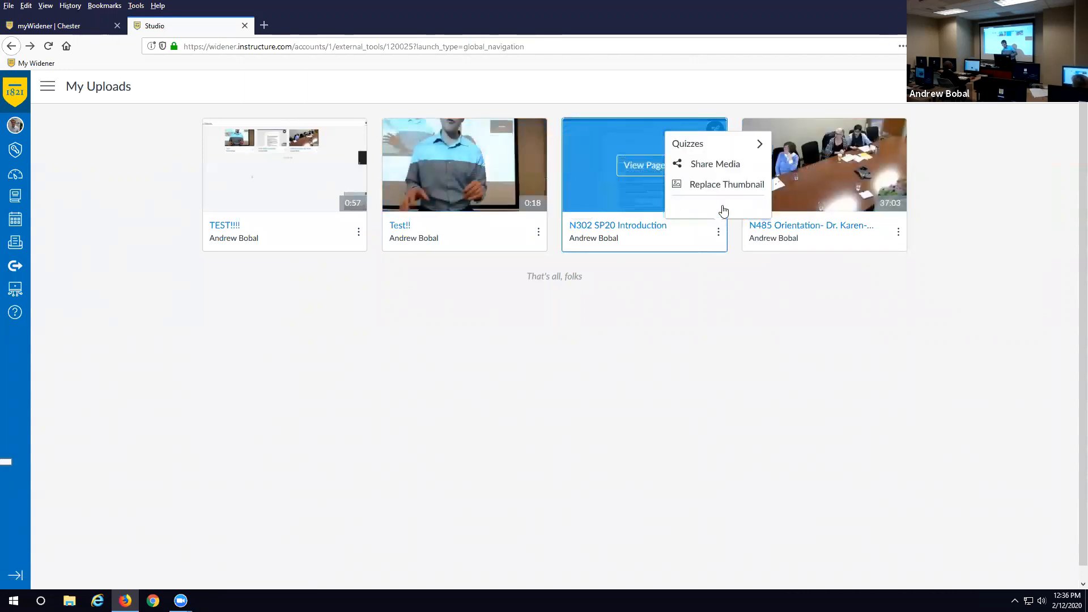
left_click(624, 226)
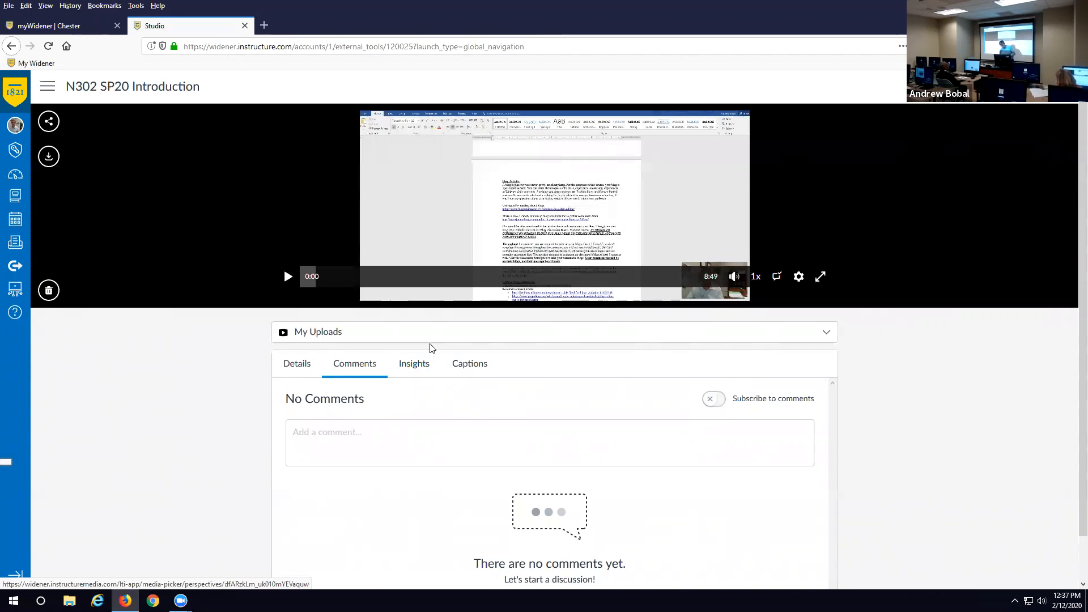
- Show the N302 SP20 Introduction Insights chart: one viewer across the 8:49 video
left_click(415, 369)
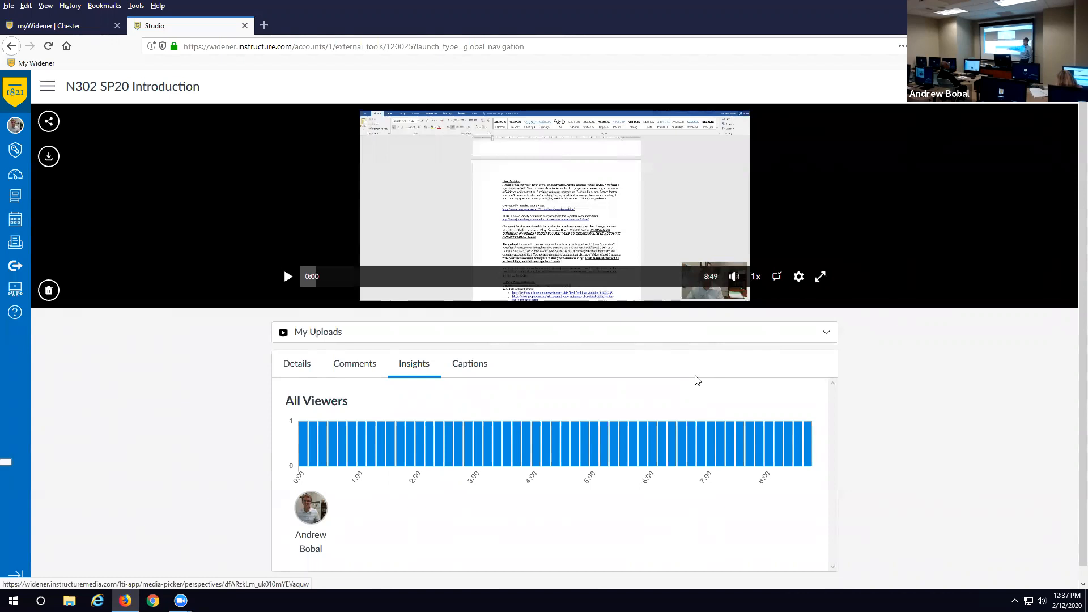
- In a new tab, search Google for 'widener canvas' and follow the Sign In result to All Courses
left_click(264, 25)
type("widener.")
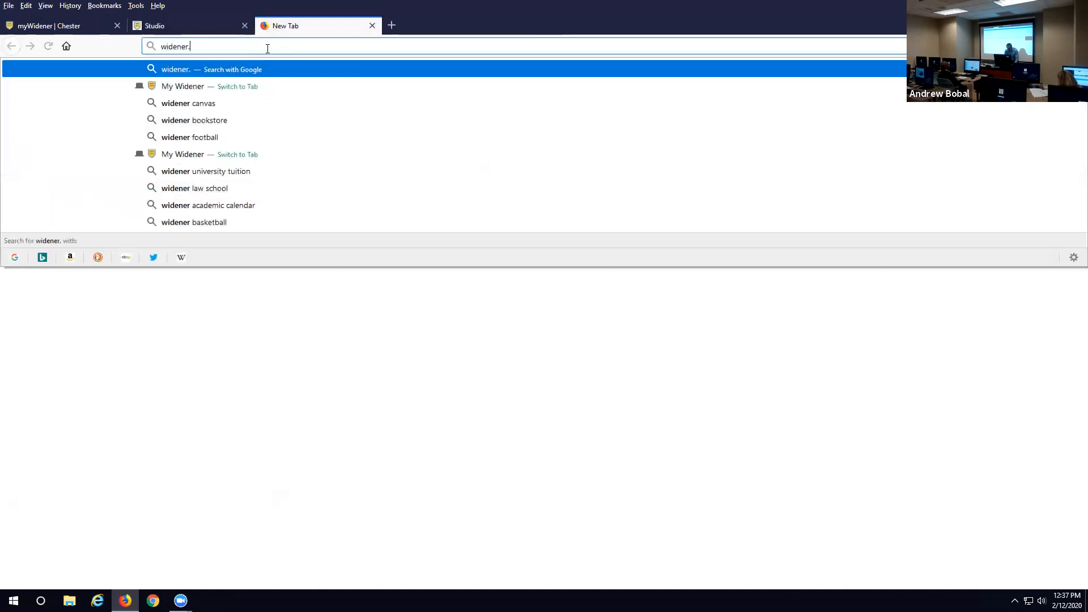
key("BackSpace")
type("canv")
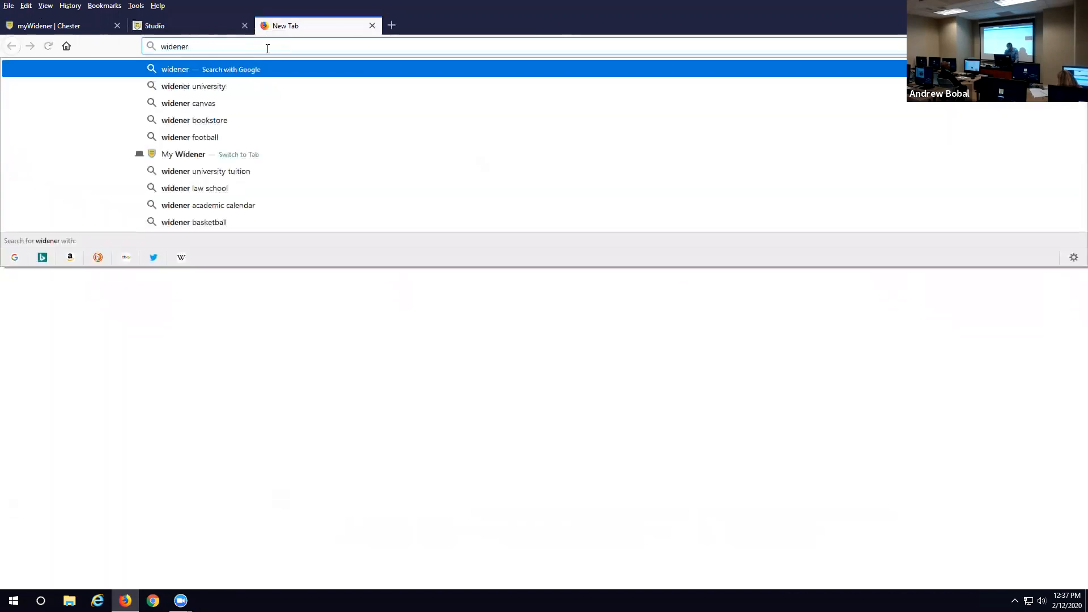
type("as")
key("Return")
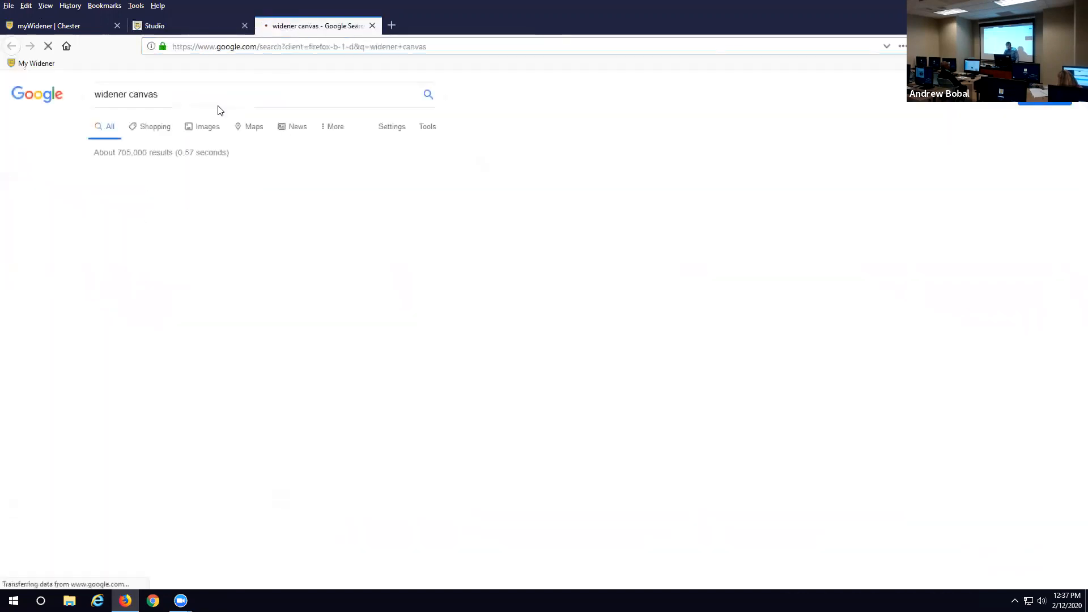
left_click(114, 193)
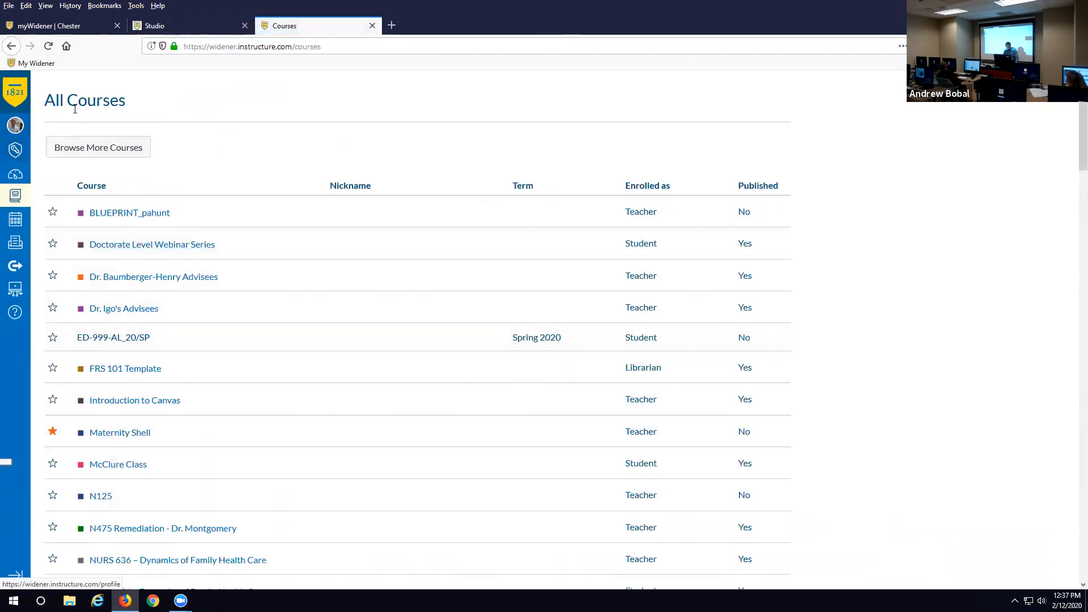
- From the Dashboard, open the NURS-302-O2_20/SP course and briefly play its syllabus introduction video
left_click(15, 105)
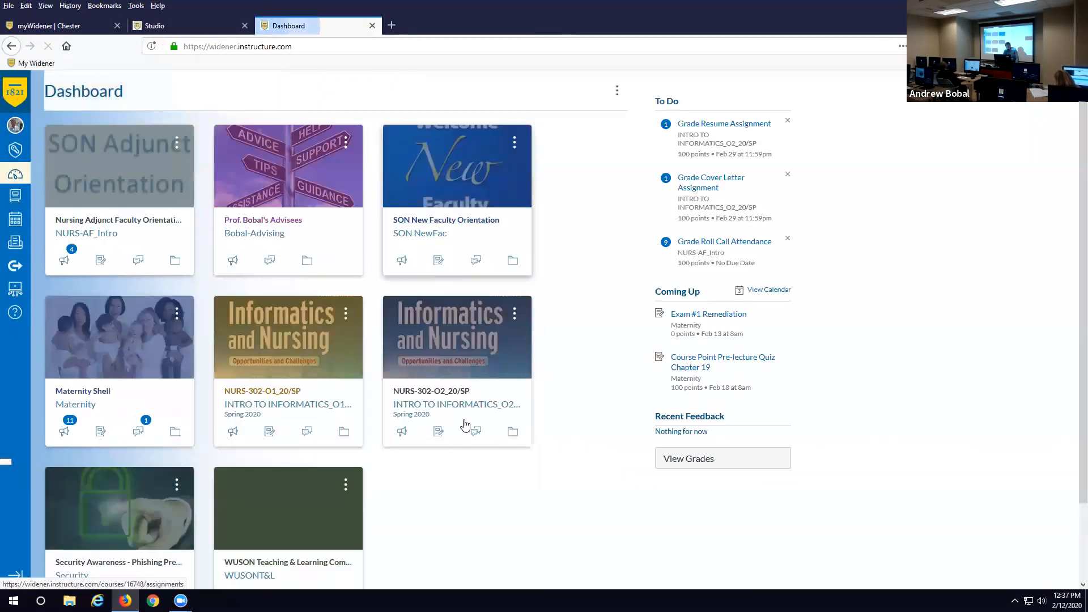
left_click(471, 400)
scroll(532, 355, "down", 5)
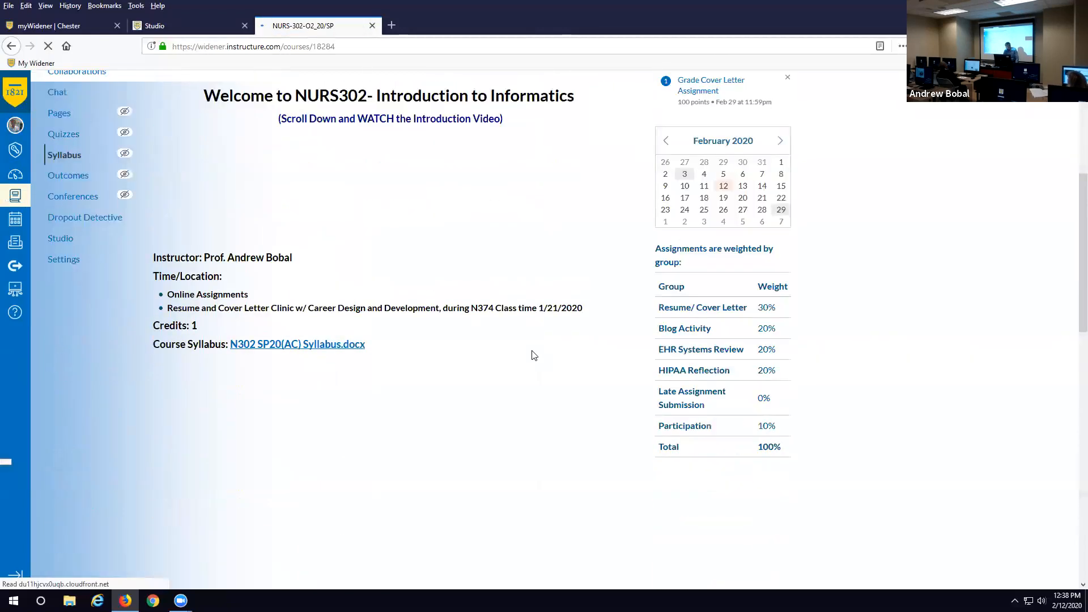
scroll(532, 355, "down", 4)
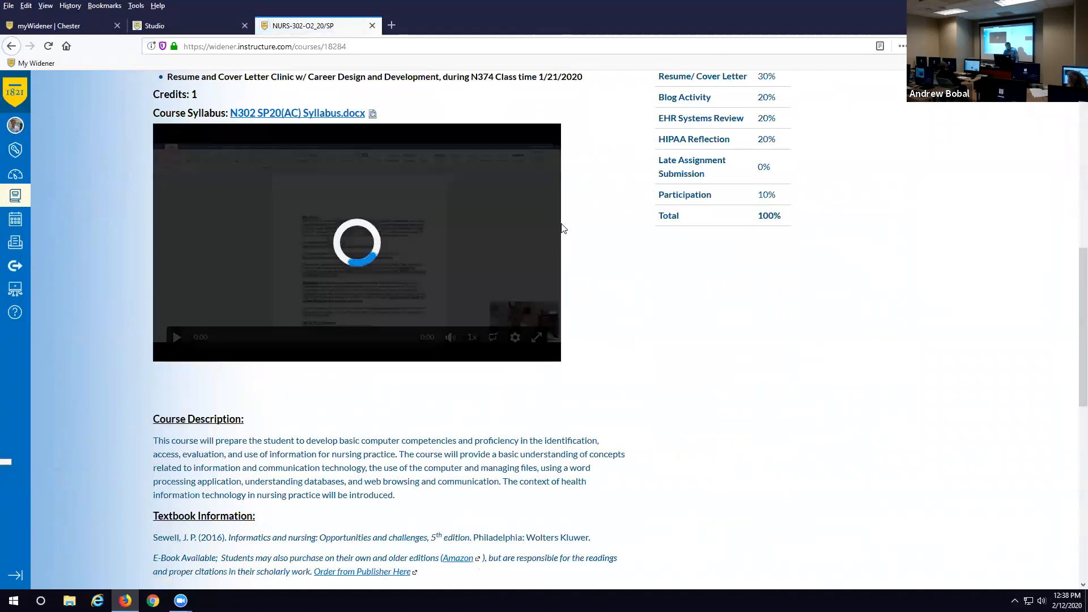
left_click(177, 337)
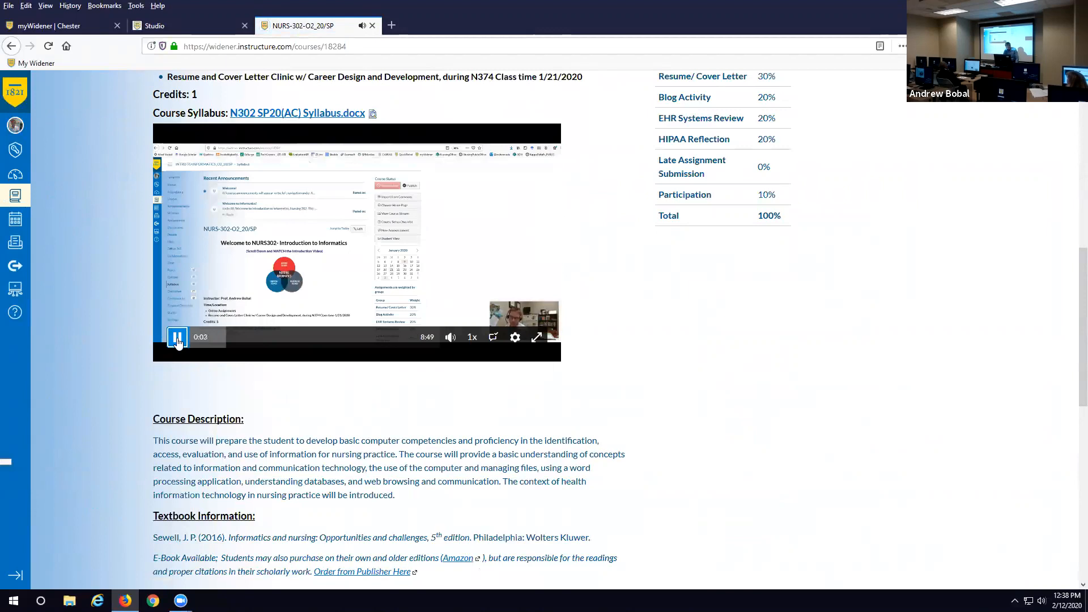
left_click(177, 338)
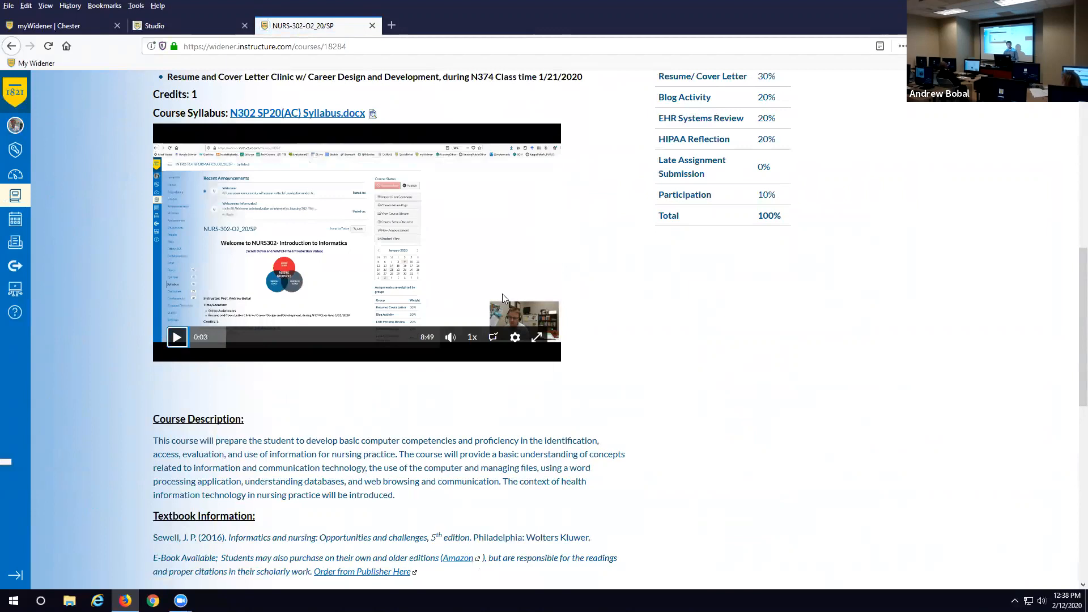
- Glance at the Studio tab, return to the syllabus and show the video's quality choices
left_click(176, 26)
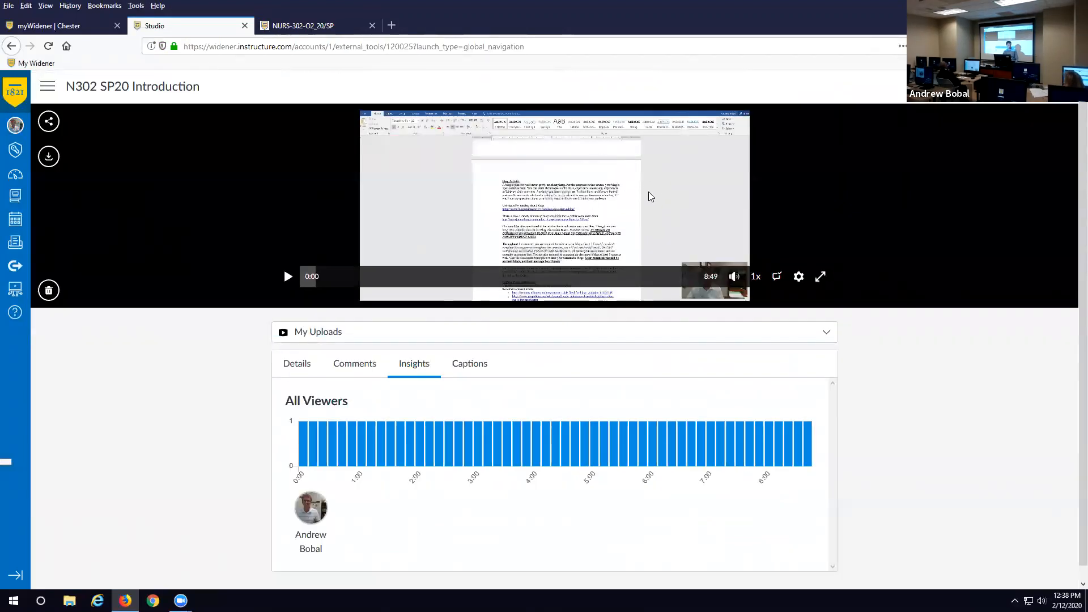
left_click(311, 29)
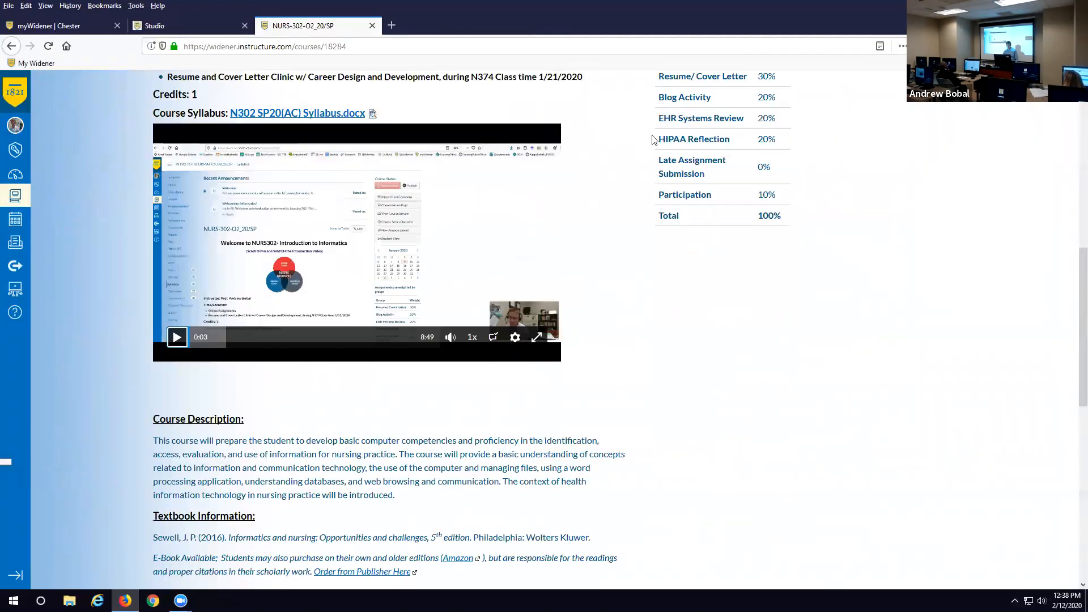
scroll(554, 230, "up", 5)
scroll(559, 330, "down", 4)
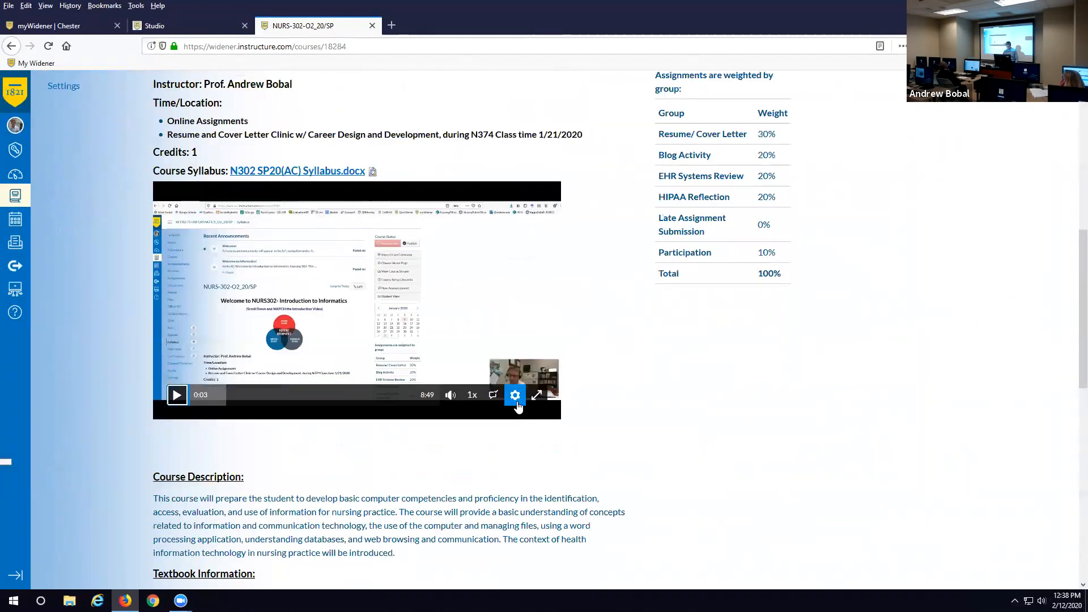
left_click(516, 401)
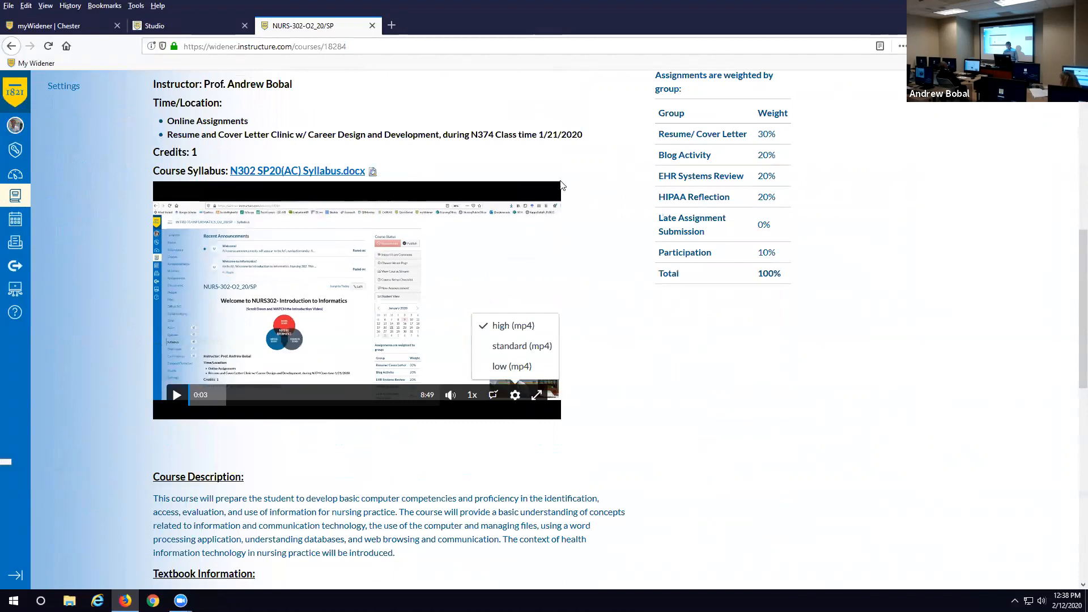
scroll(592, 187, "up", 4)
- Put the syllabus in edit mode, play and pause its video, then open the course's Studio collection
left_click(607, 170)
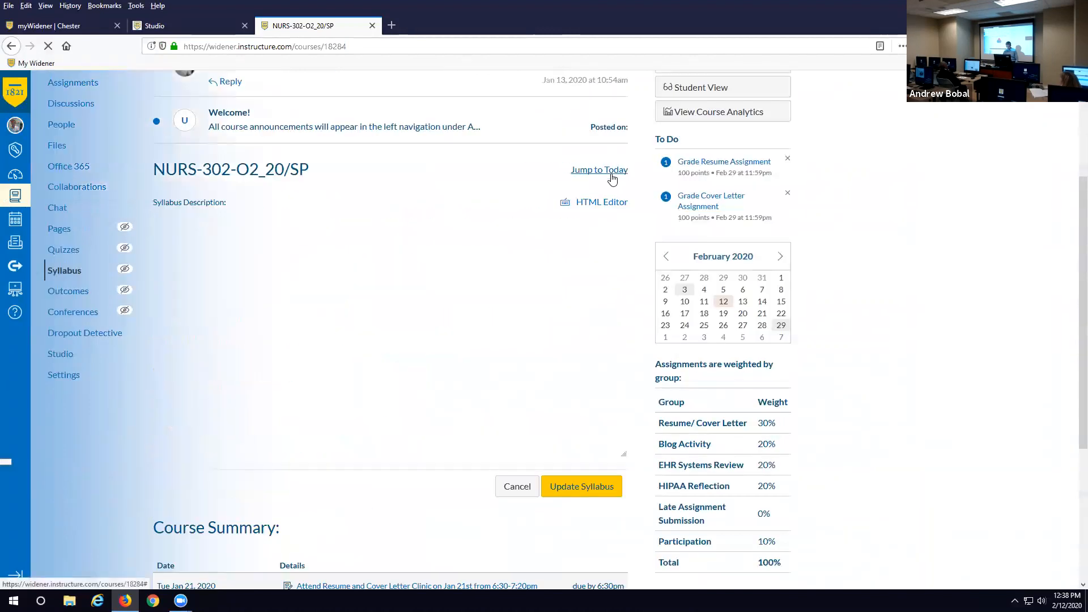
scroll(528, 302, "down", 5)
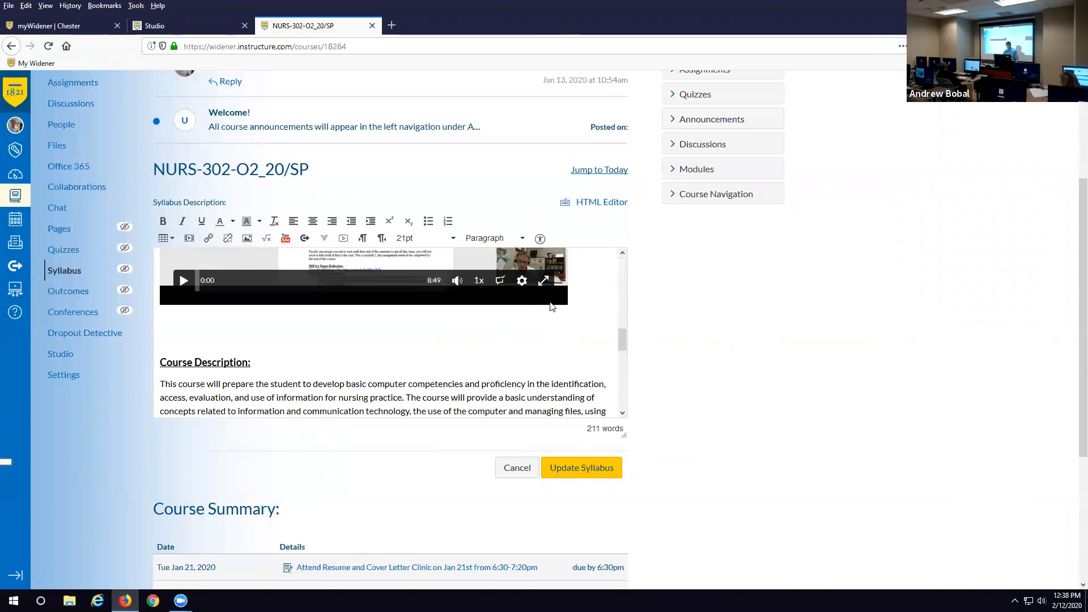
left_click(550, 303)
left_click(182, 281)
left_click(55, 357)
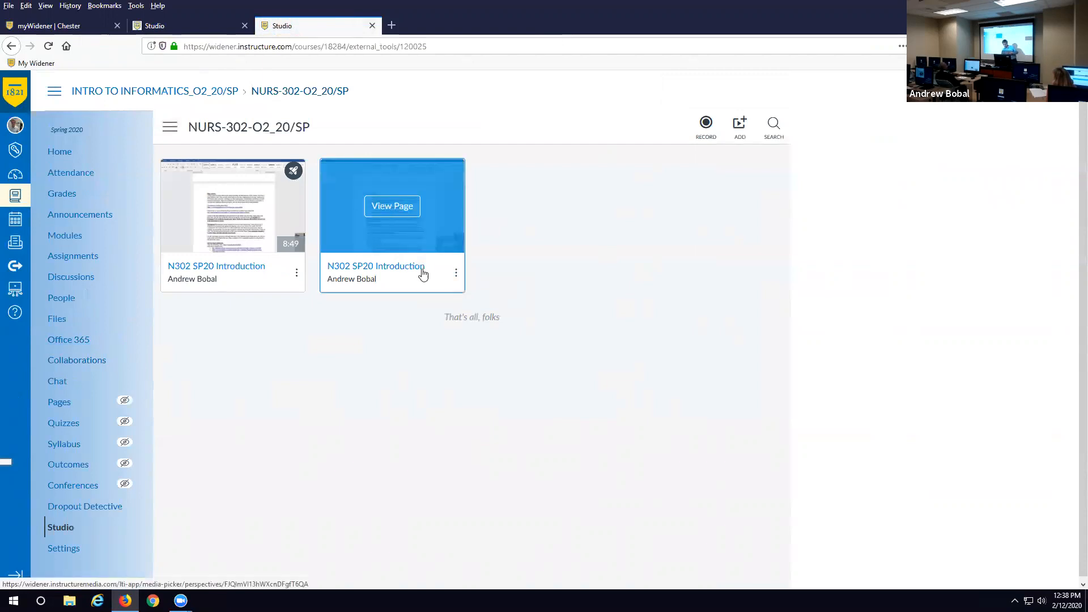
- Open the second N302 SP20 Introduction video's page and show its viewer insights
left_click(456, 274)
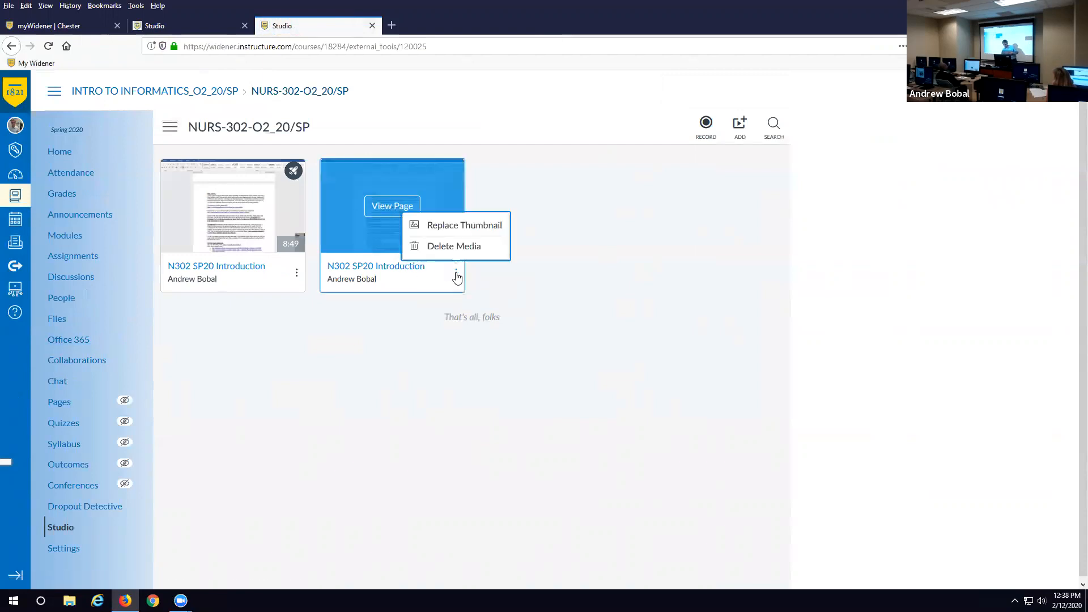
left_click(405, 277)
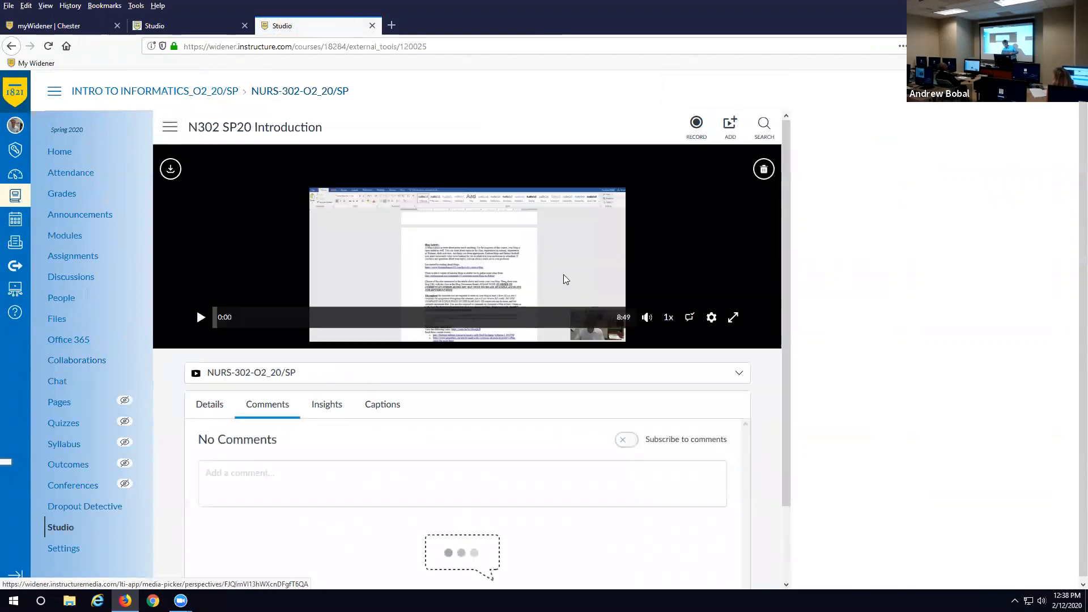
scroll(563, 279, "down", 2)
left_click(326, 316)
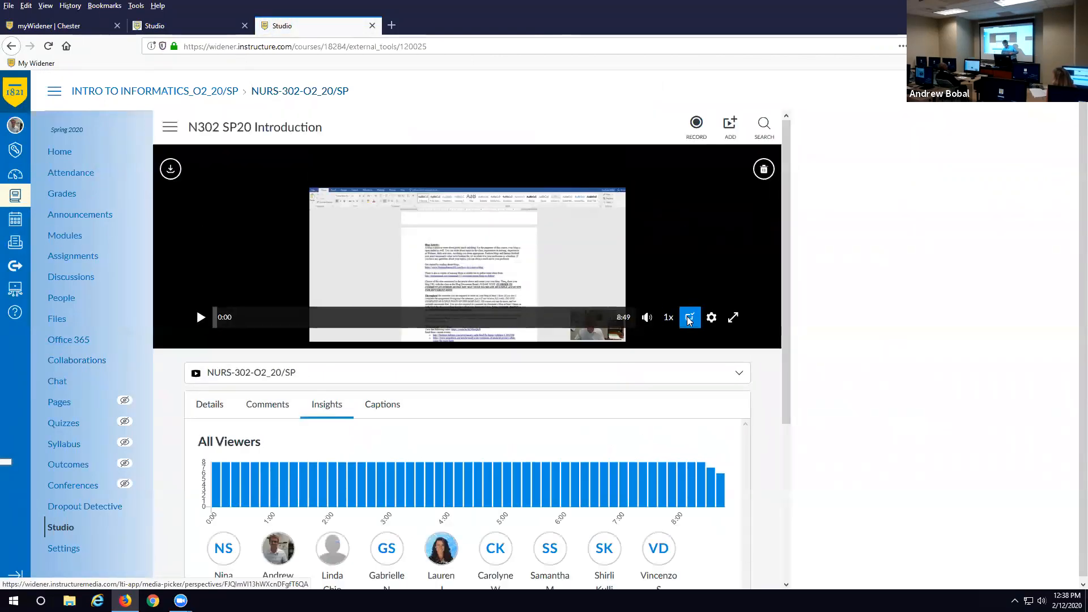
- Review several students' viewing charts, then show Captions with the English caption awaiting review
scroll(694, 320, "down", 2)
scroll(694, 320, "down", 1)
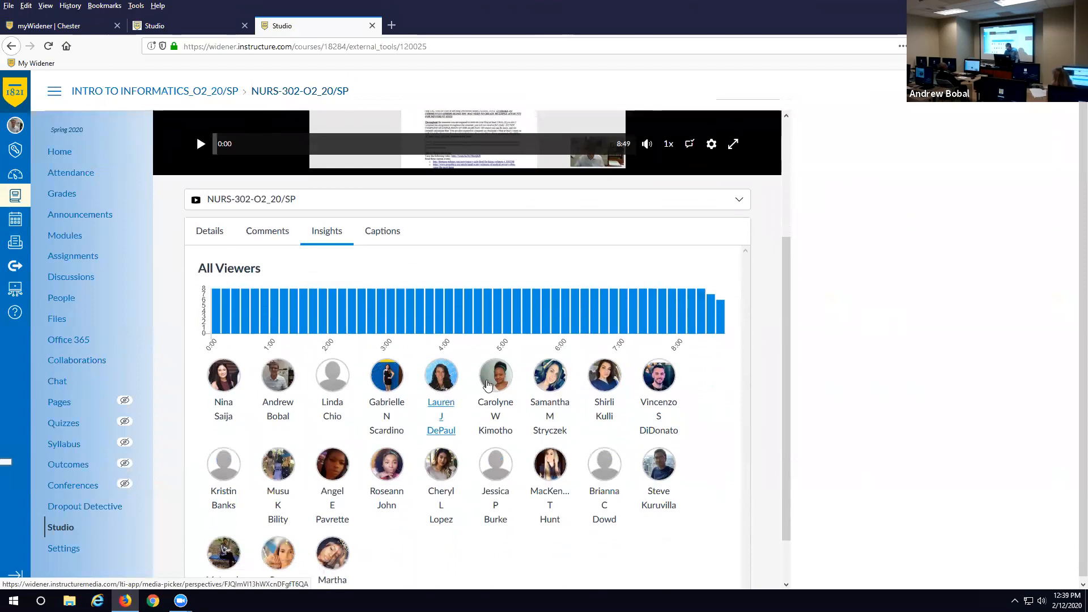
left_click(501, 408)
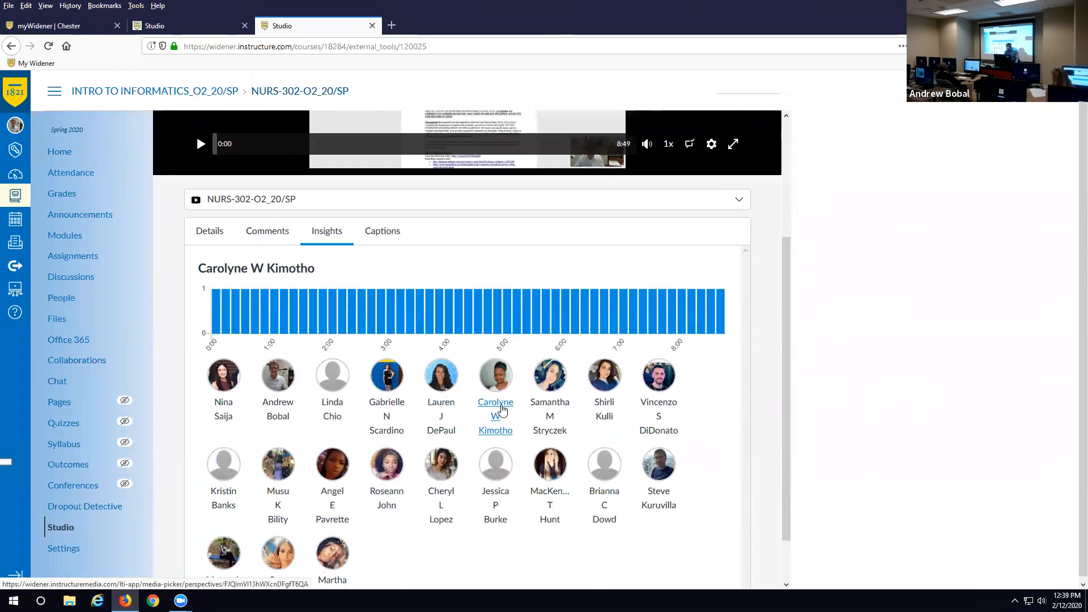
left_click(547, 409)
left_click(601, 413)
left_click(654, 420)
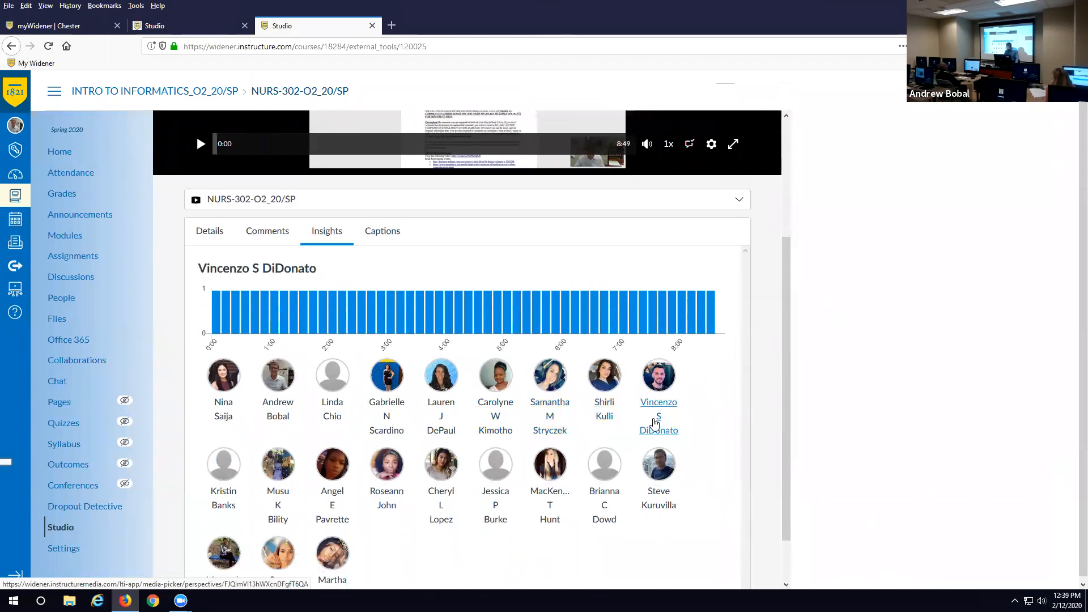
left_click(224, 497)
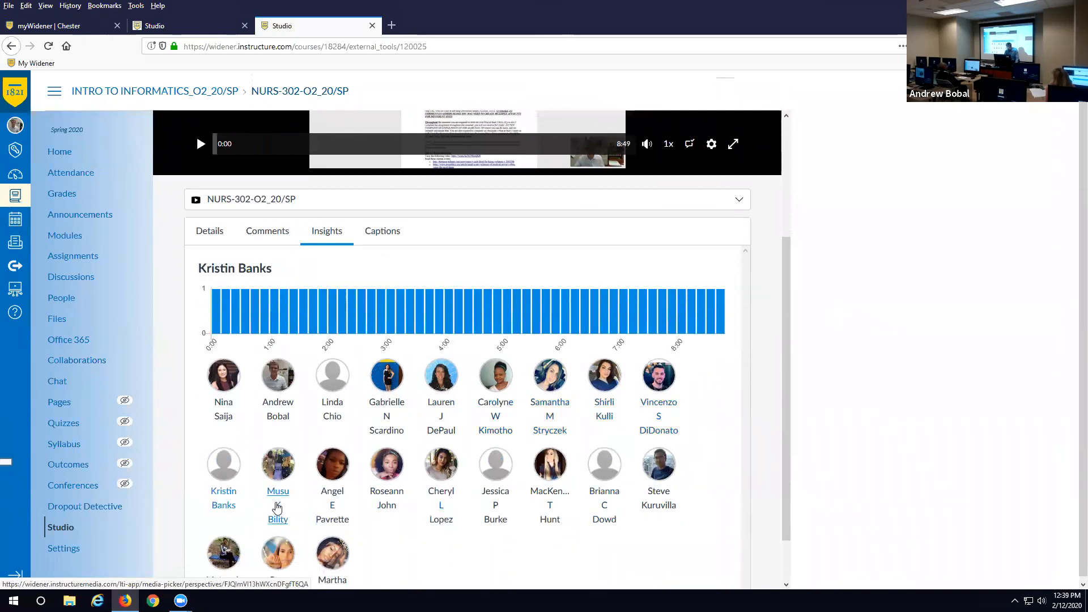
left_click(277, 507)
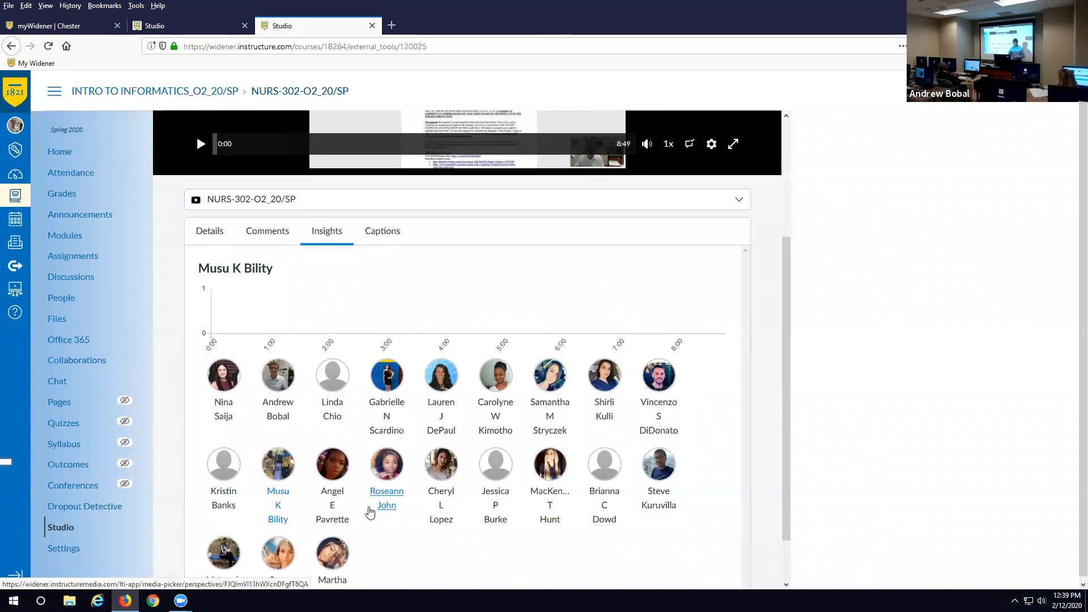
left_click(446, 473)
left_click(480, 479)
left_click(558, 472)
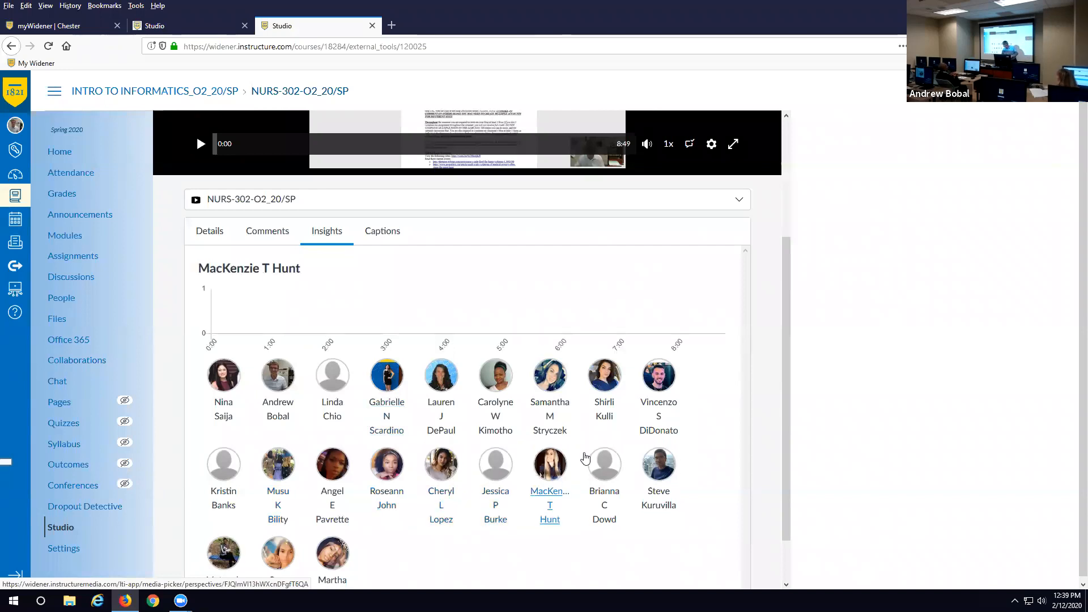
left_click(373, 234)
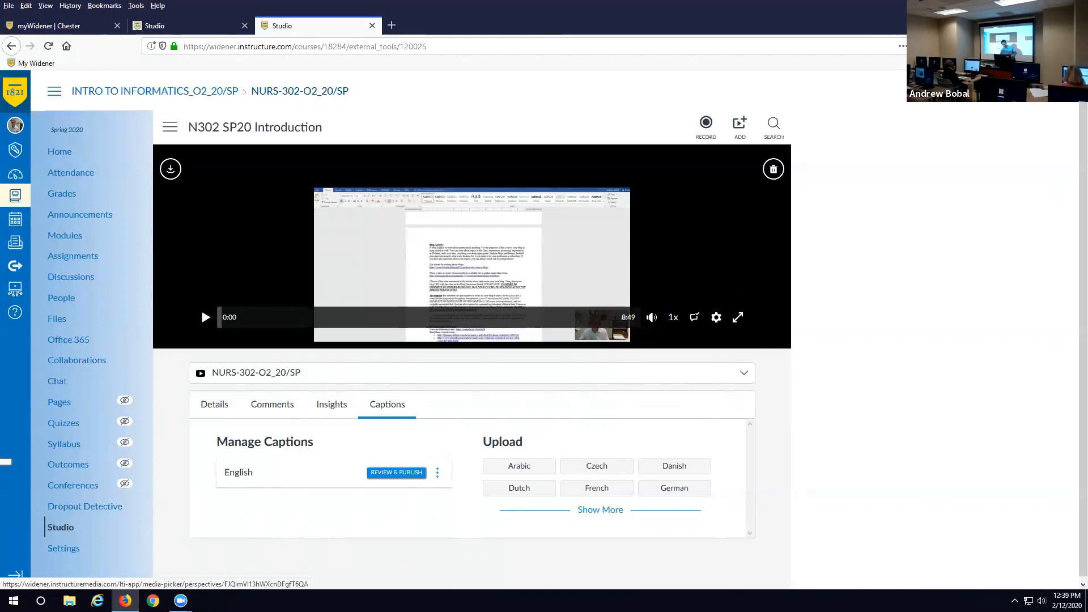
- Open the TEST!!!! video from My Uploads and try Dutch, then English, as the caption language
left_click(221, 27)
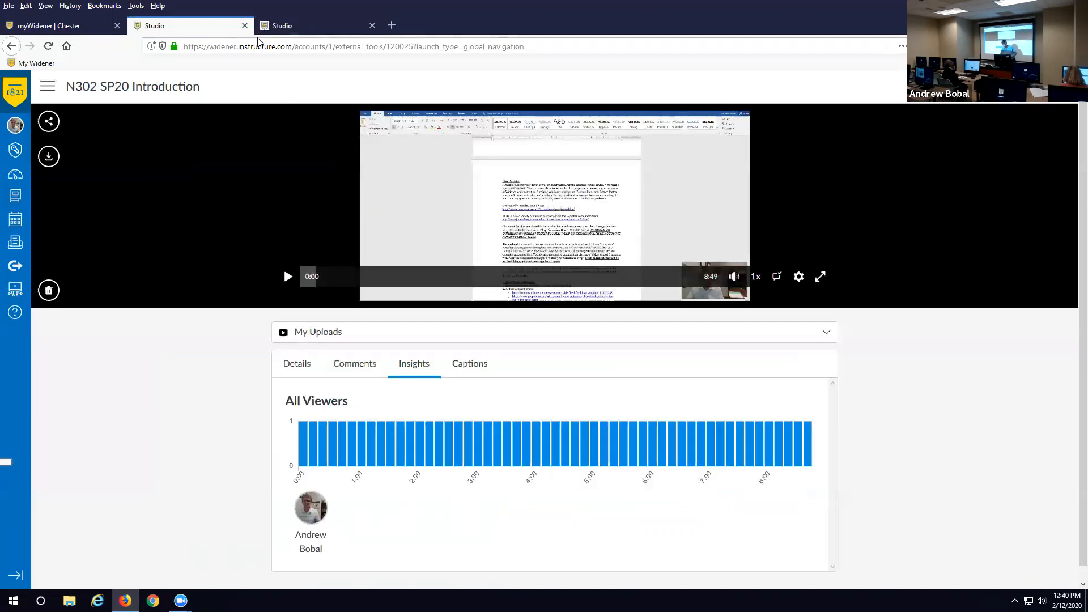
left_click(12, 47)
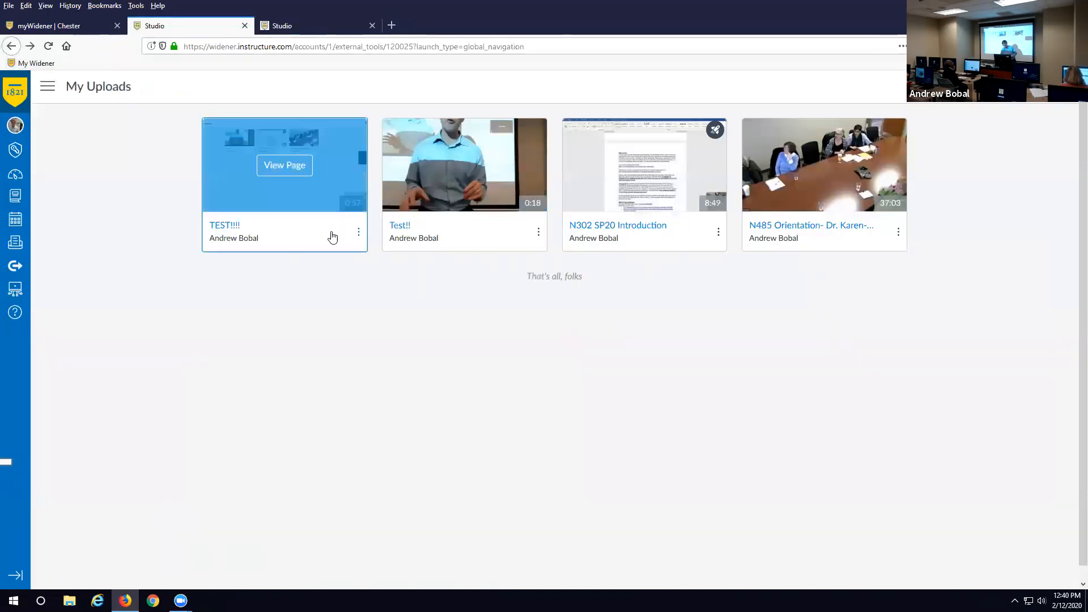
left_click(295, 231)
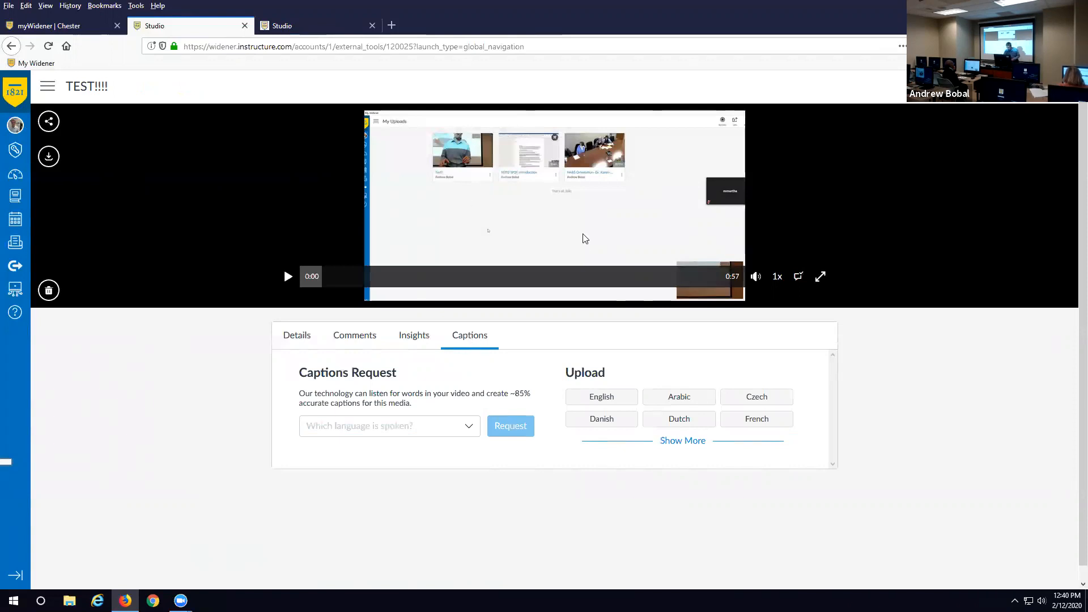
left_click(469, 429)
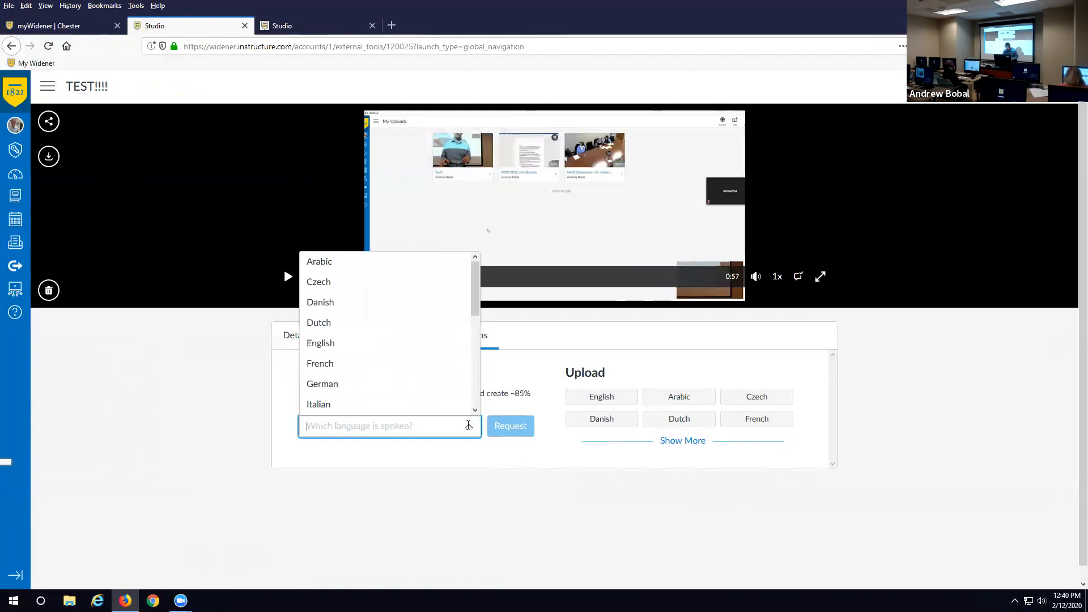
left_click(375, 324)
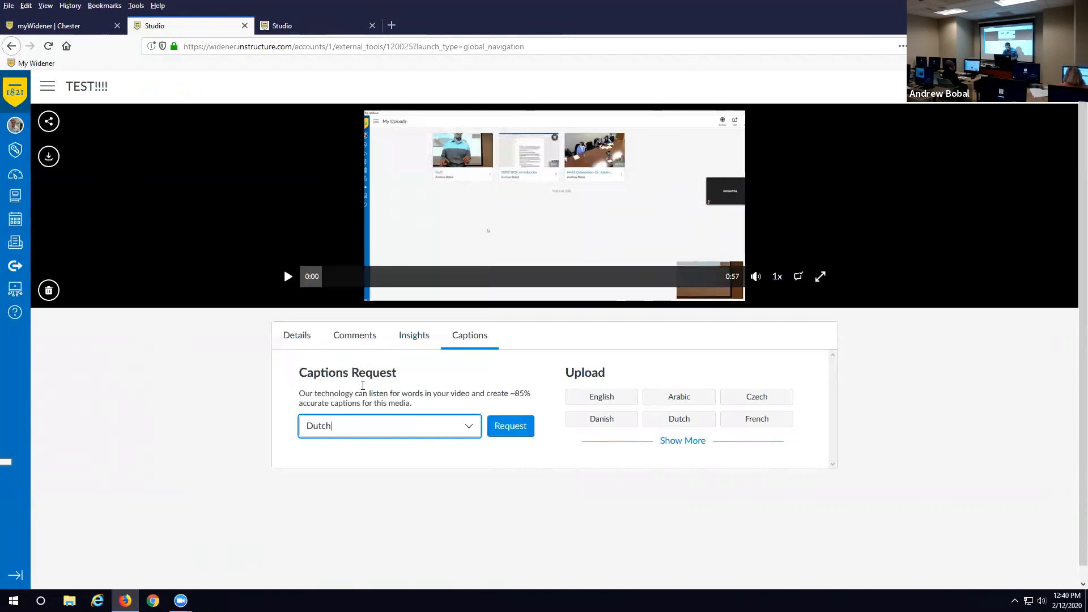
left_click(479, 431)
left_click(341, 343)
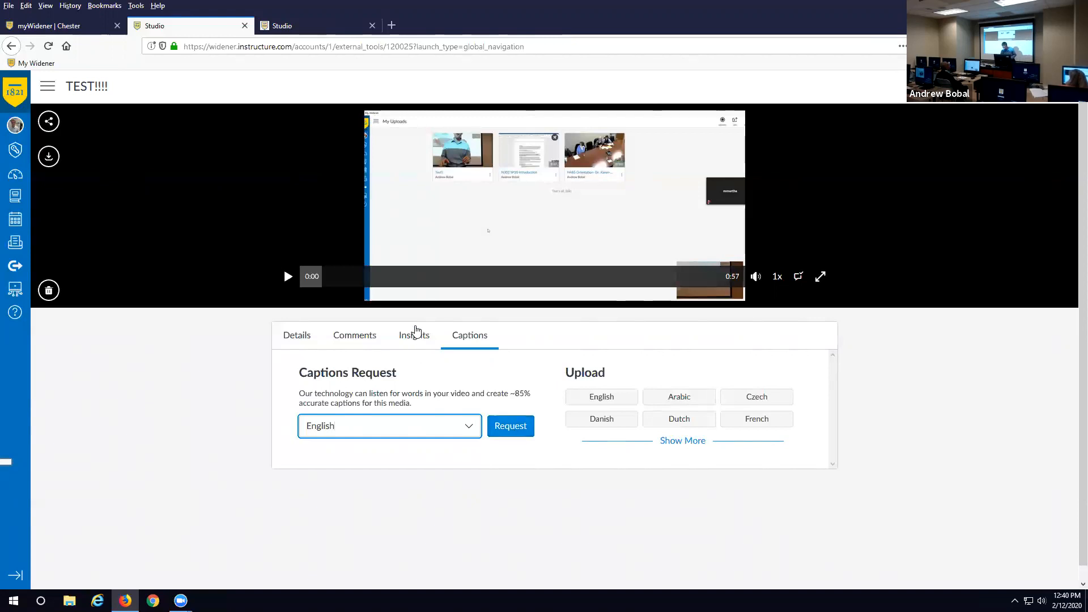
- Peek at TEST!!!! Insights, return to Captions, then go to the course home page from the N302 tab
left_click(422, 340)
left_click(474, 339)
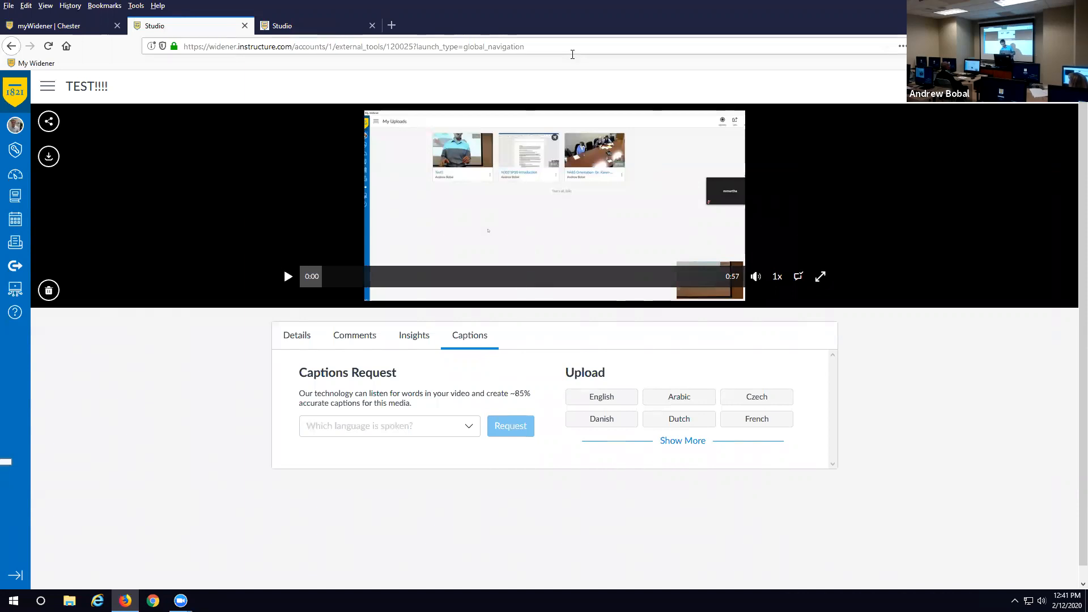
key("ctrl+Tab")
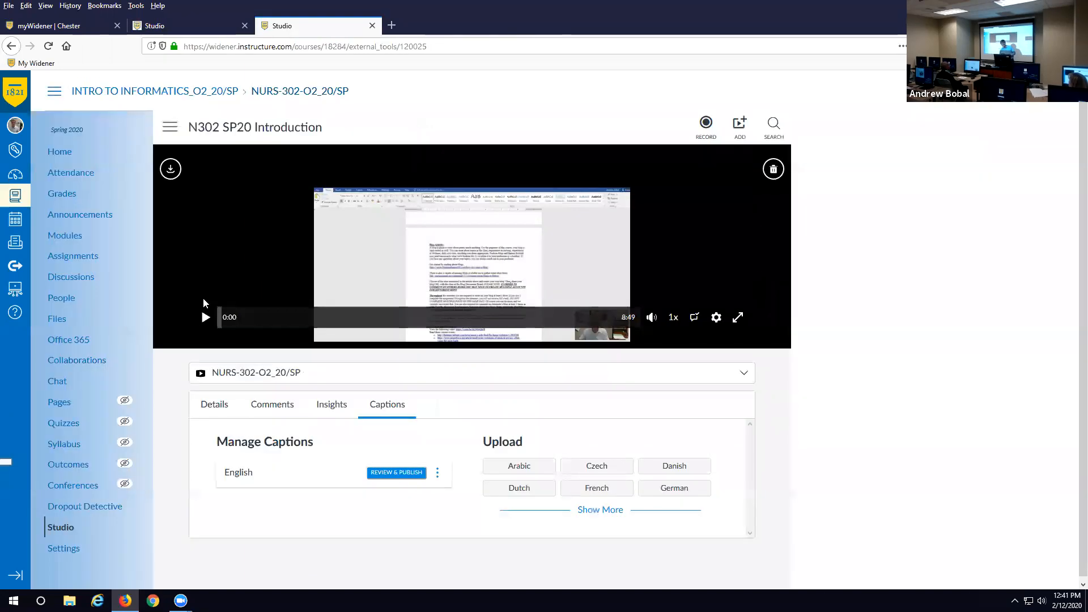
left_click(203, 92)
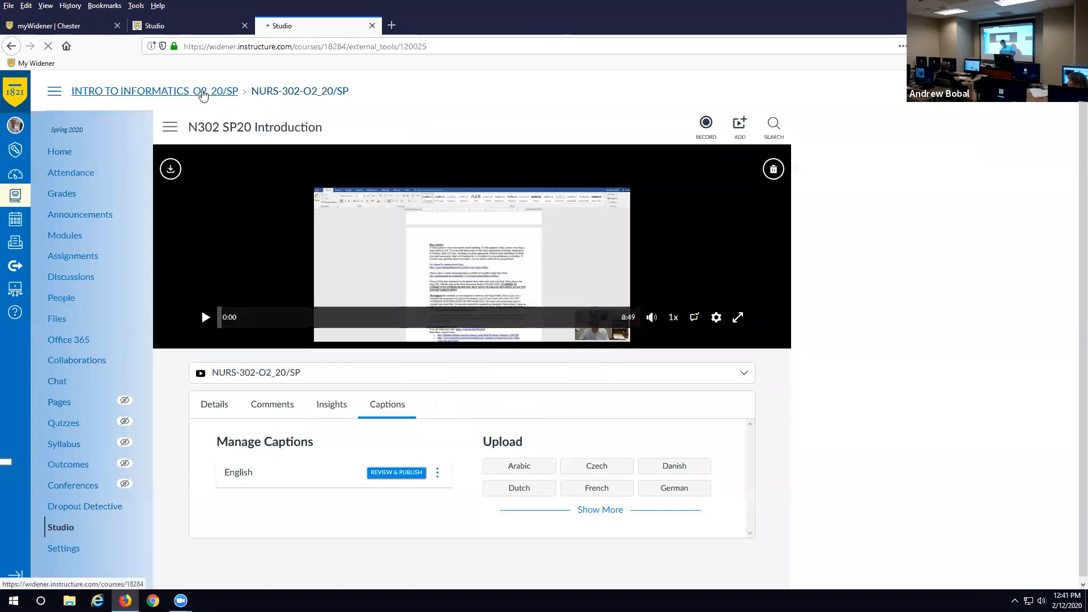
- Scroll to the course's embedded introduction video, play it, and pause it at 0:02
scroll(469, 307, "down", 5)
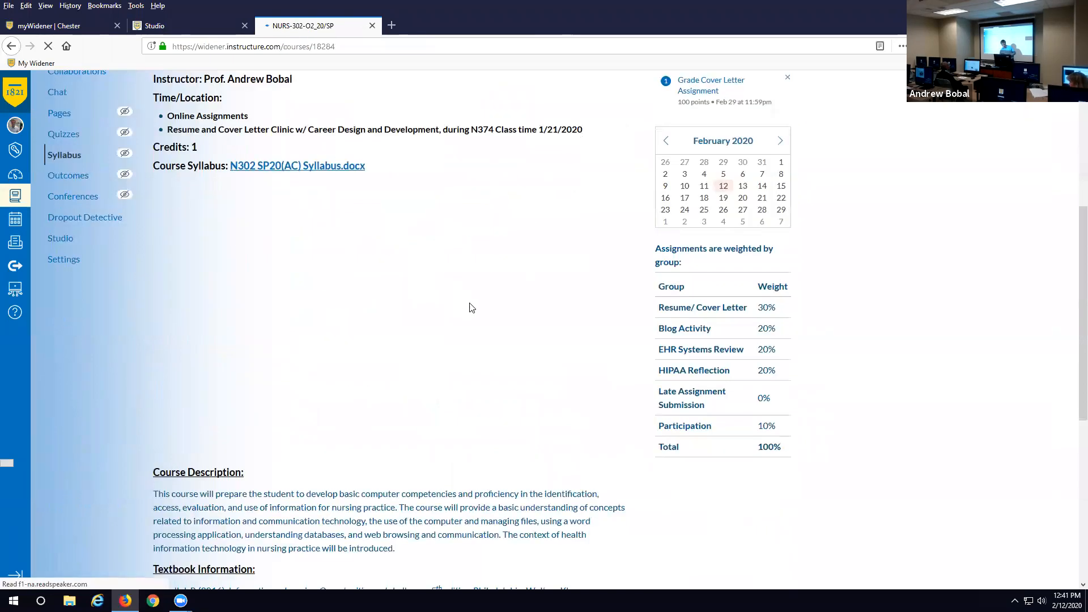
left_click(446, 343)
scroll(439, 334, "down", 2)
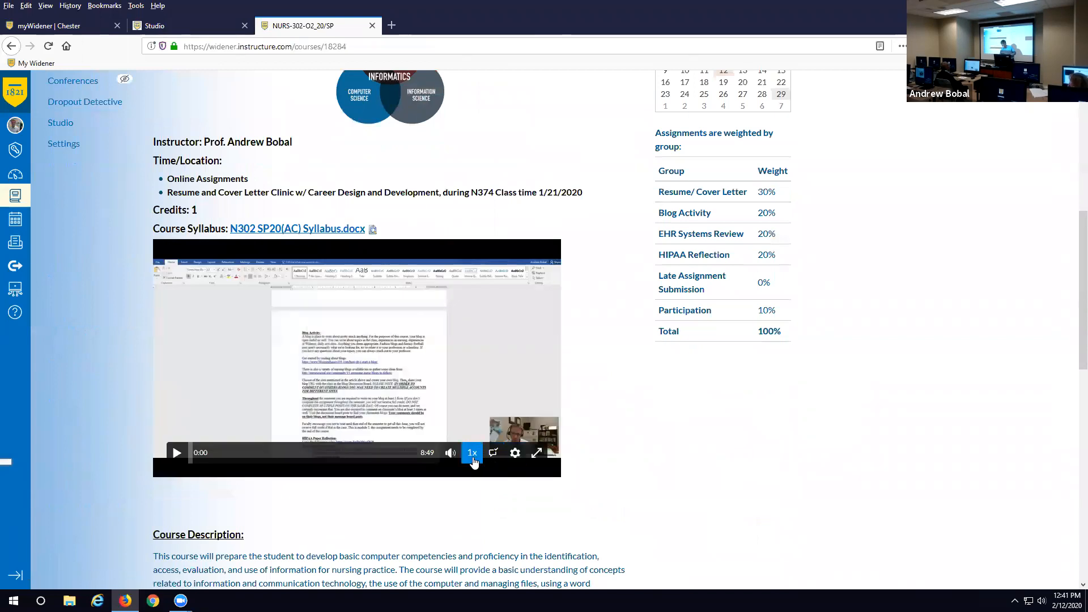
left_click(495, 459)
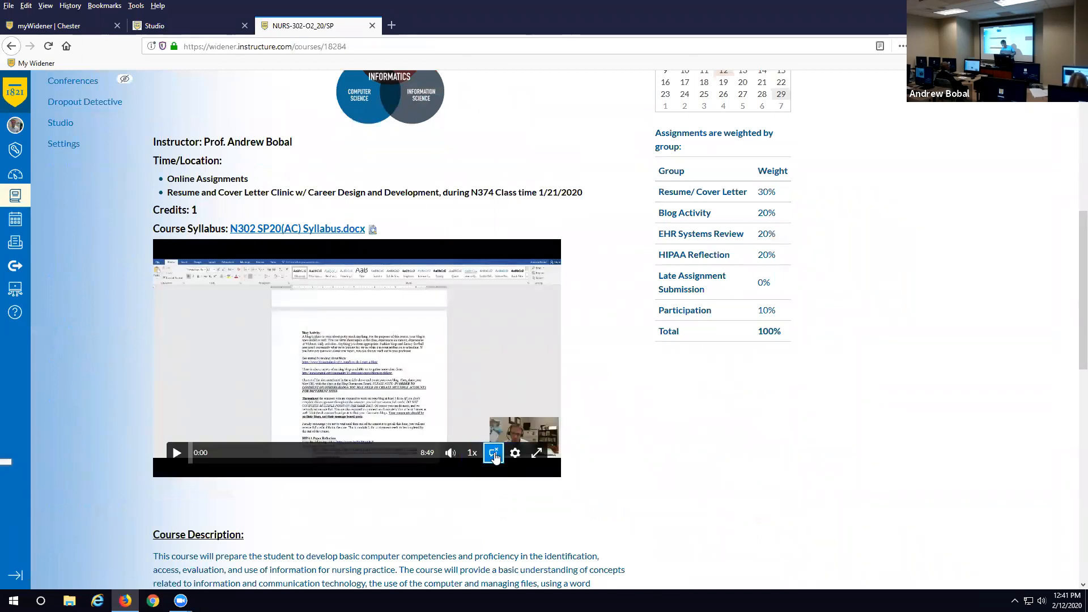
left_click(494, 459)
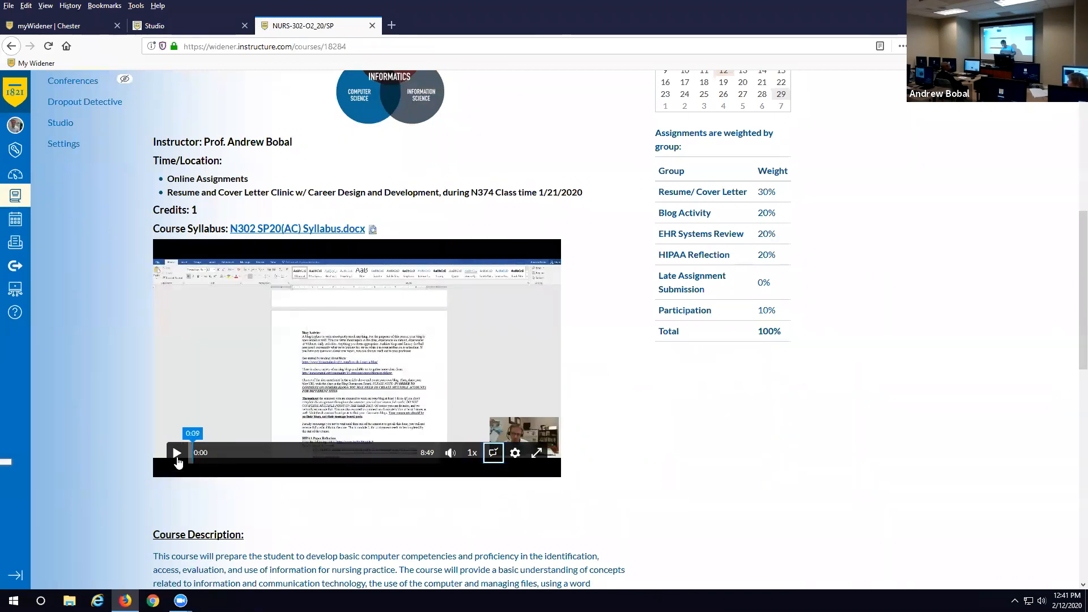
left_click(177, 456)
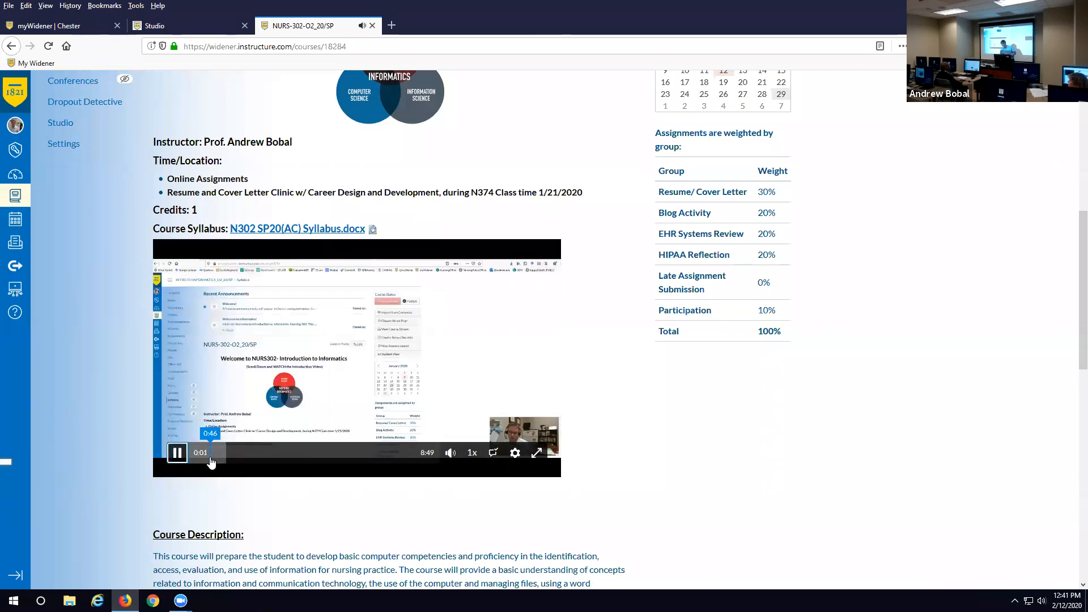
left_click(177, 456)
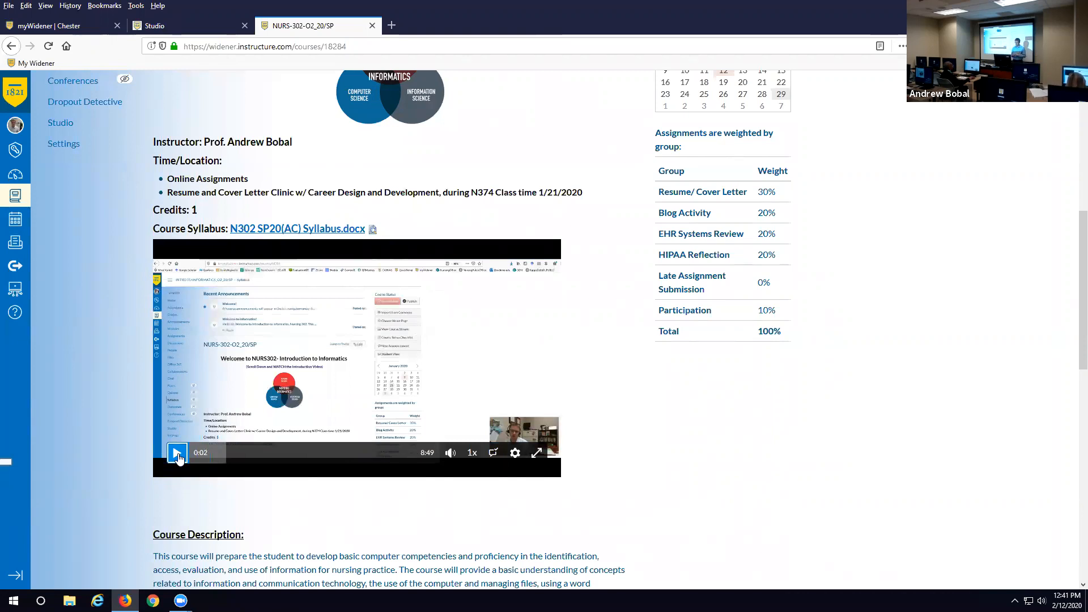
- Reopen the Test!! card's options on My Uploads, then return to the NURS-302-O2_20/SP course page
left_click(195, 20)
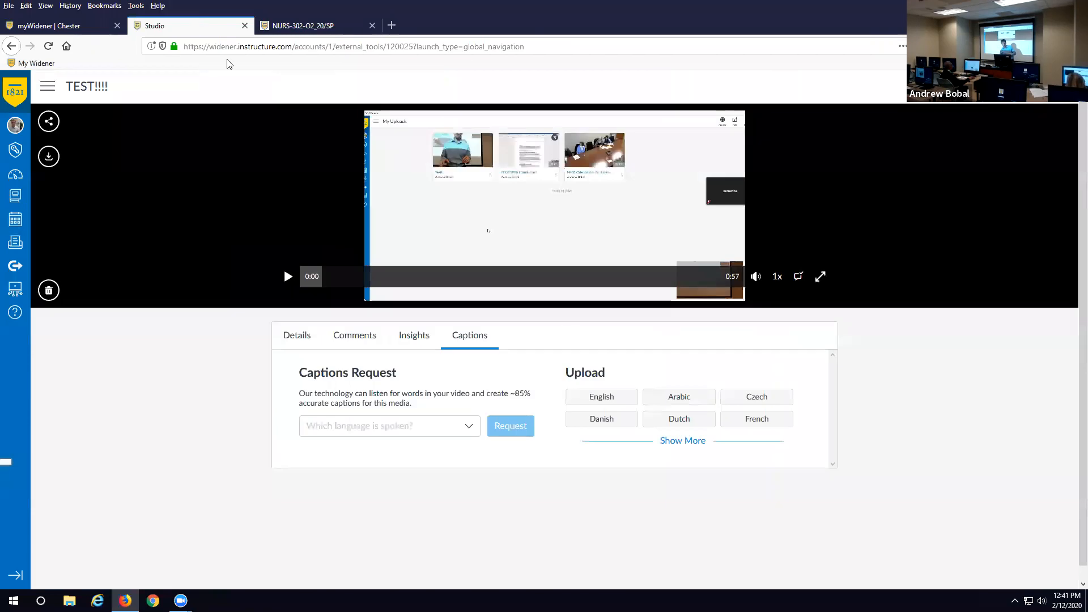
left_click(11, 46)
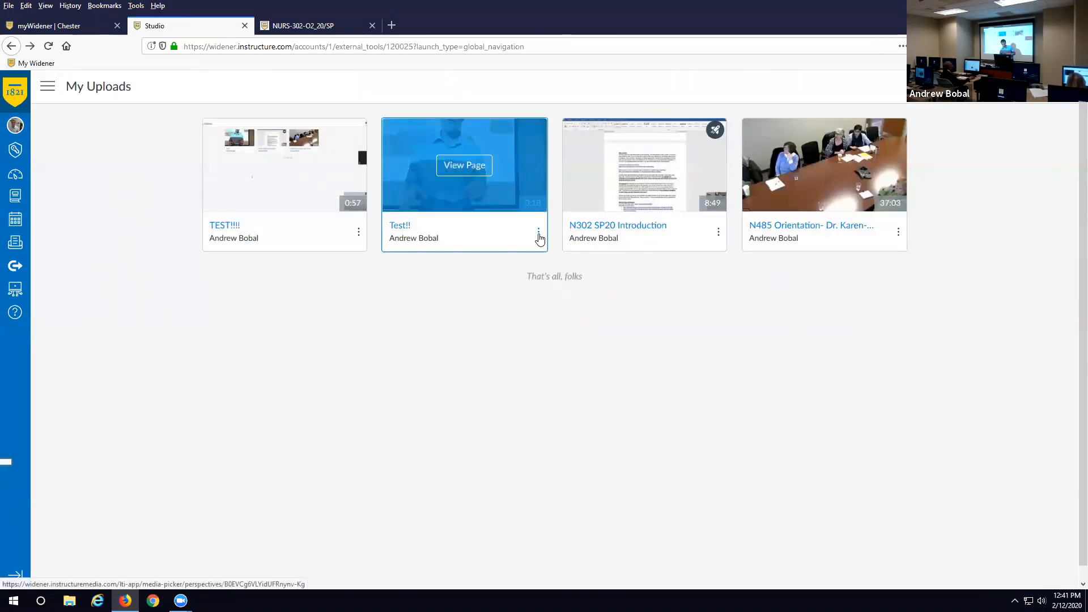
left_click(538, 233)
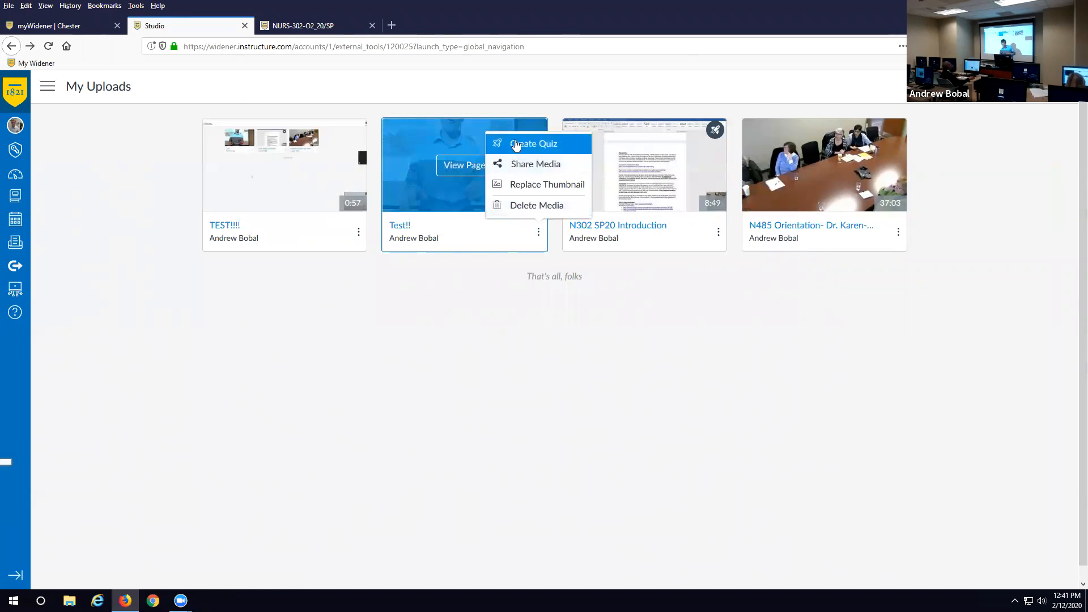
left_click(318, 26)
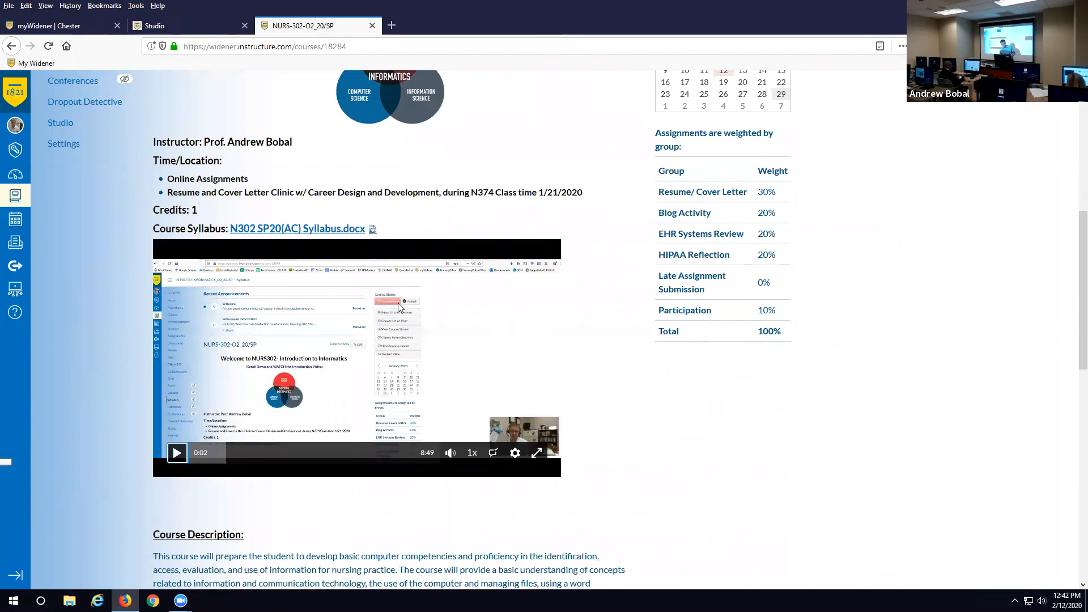
scroll(398, 302, "up", 5)
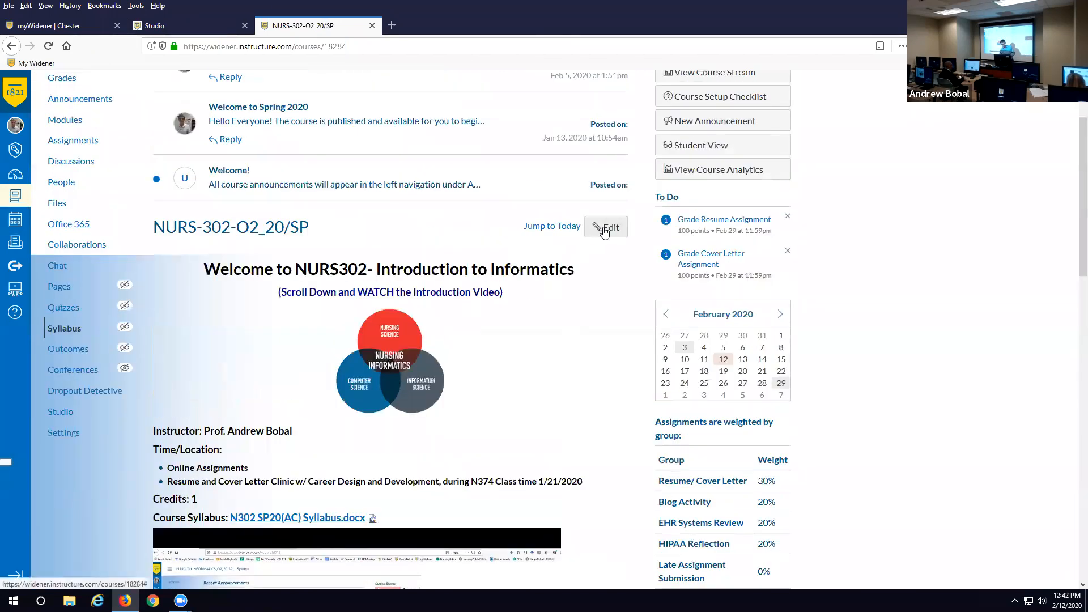
- Edit the NURS-302-O2_20/SP syllabus and list its embeddable external tools down to Canvas Studio
left_click(602, 233)
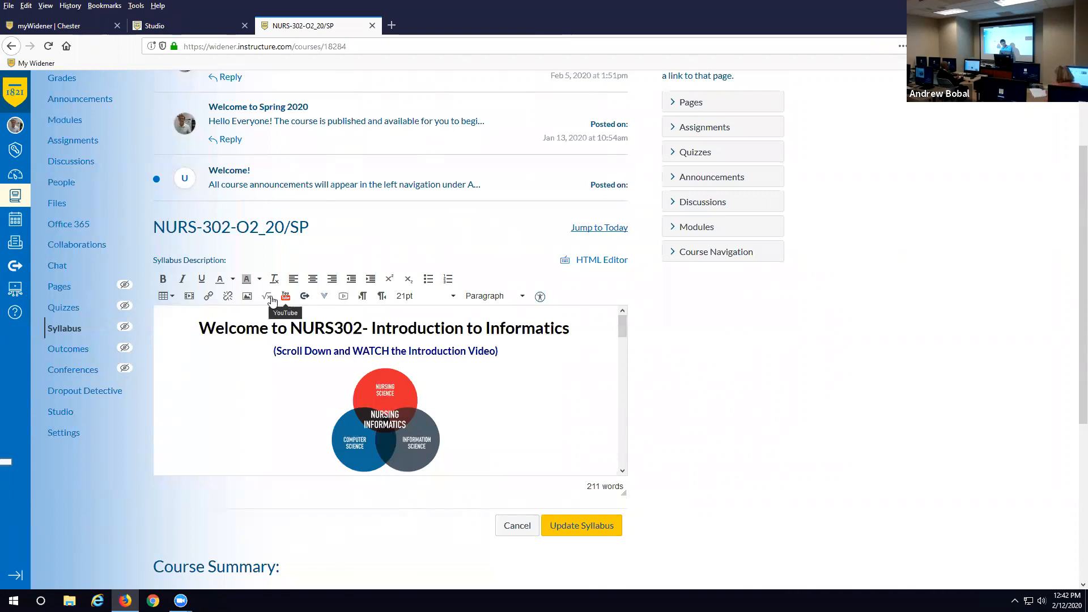
left_click(324, 300)
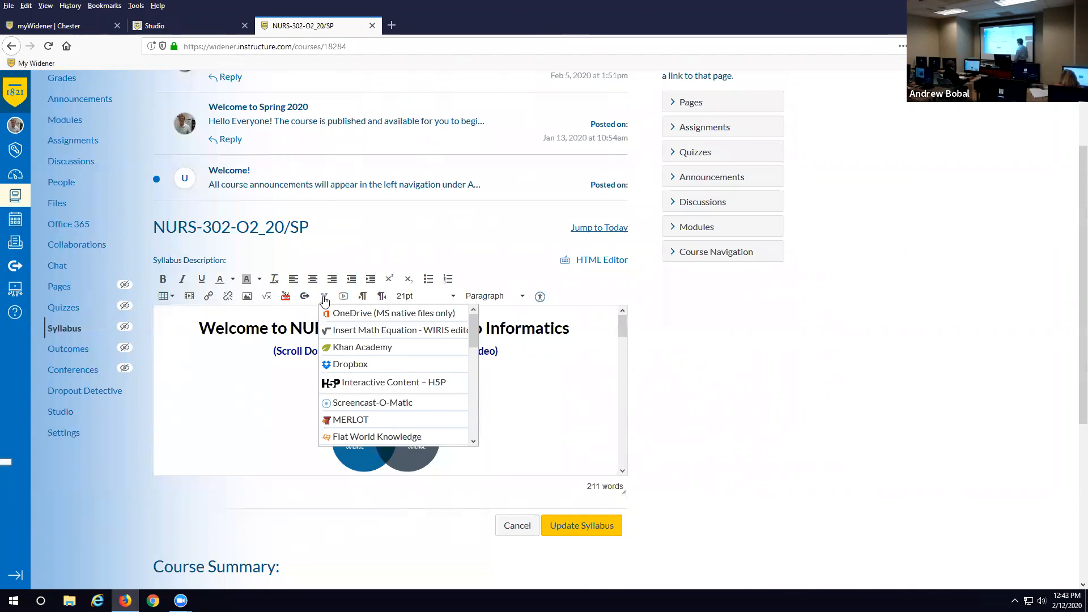
scroll(420, 359, "down", 1)
scroll(420, 359, "down", 3)
scroll(420, 357, "up", 3)
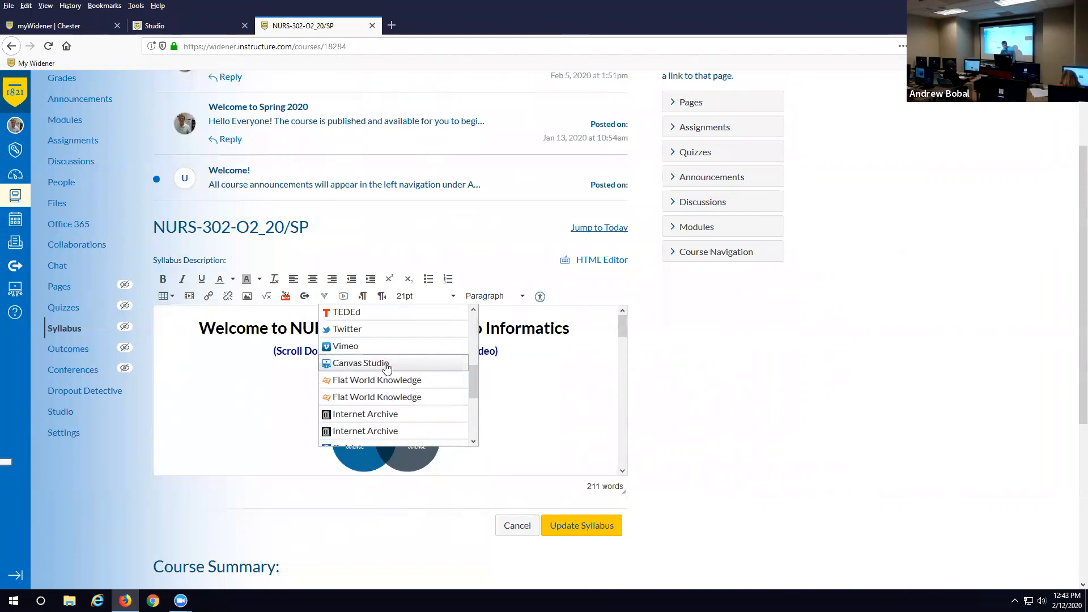
- In the Canvas Studio picker, select the N302 SP20 Introduction video from My Uploads
left_click(387, 367)
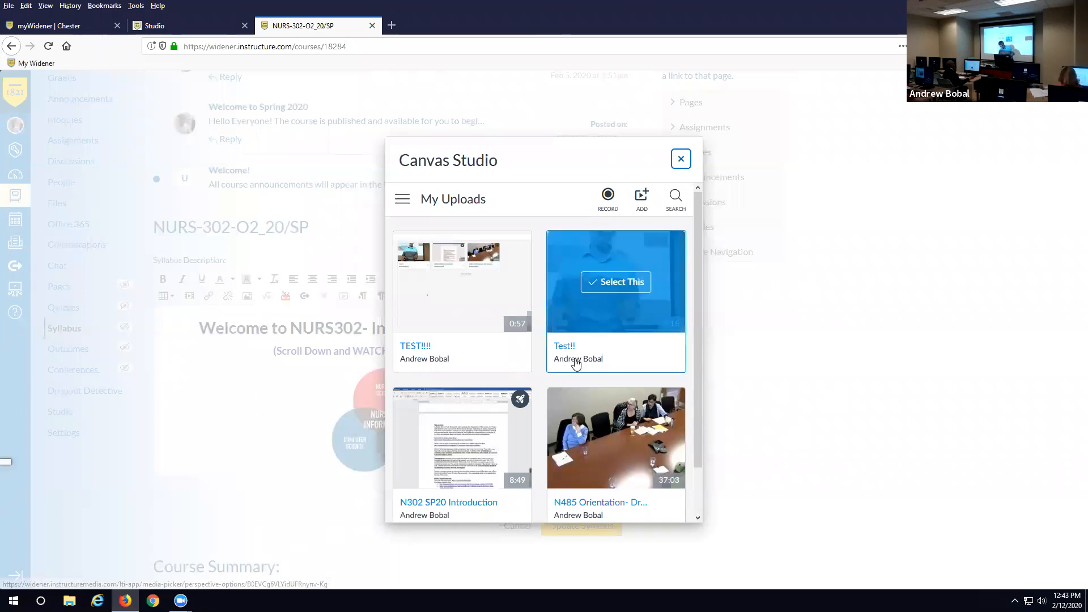
scroll(577, 362, "down", 2)
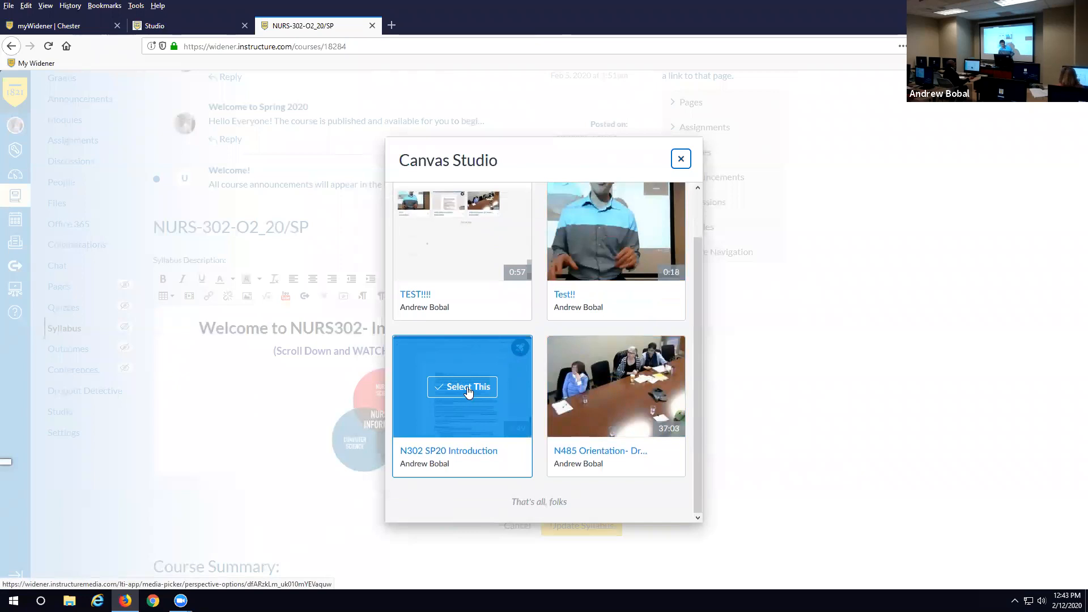
left_click(468, 388)
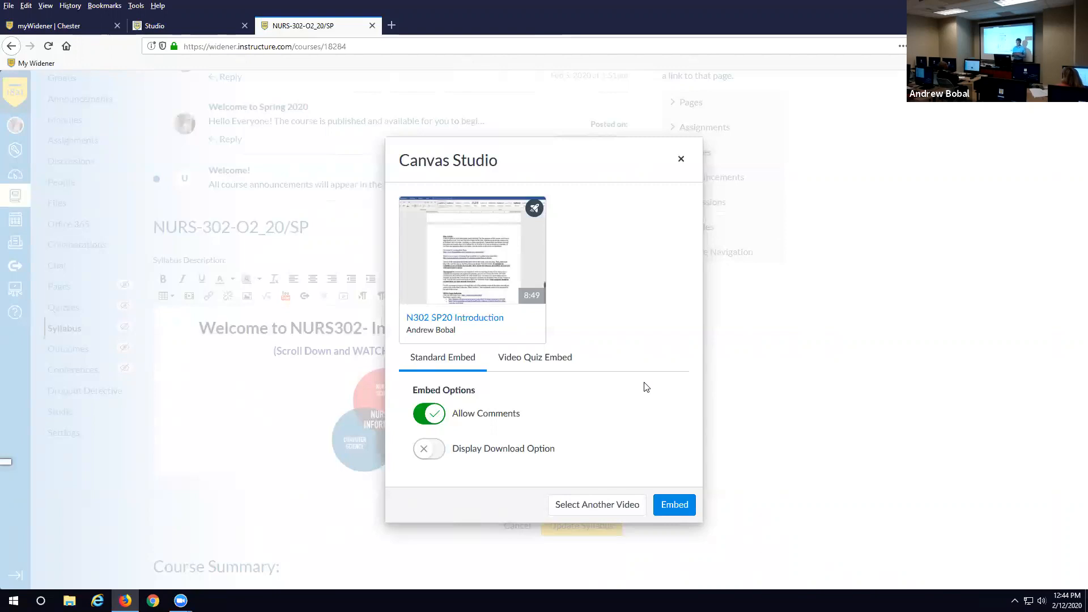
- Leave comments on and downloads off, then switch to a Video Quiz embed and list quizzes
left_click(426, 421)
left_click(440, 419)
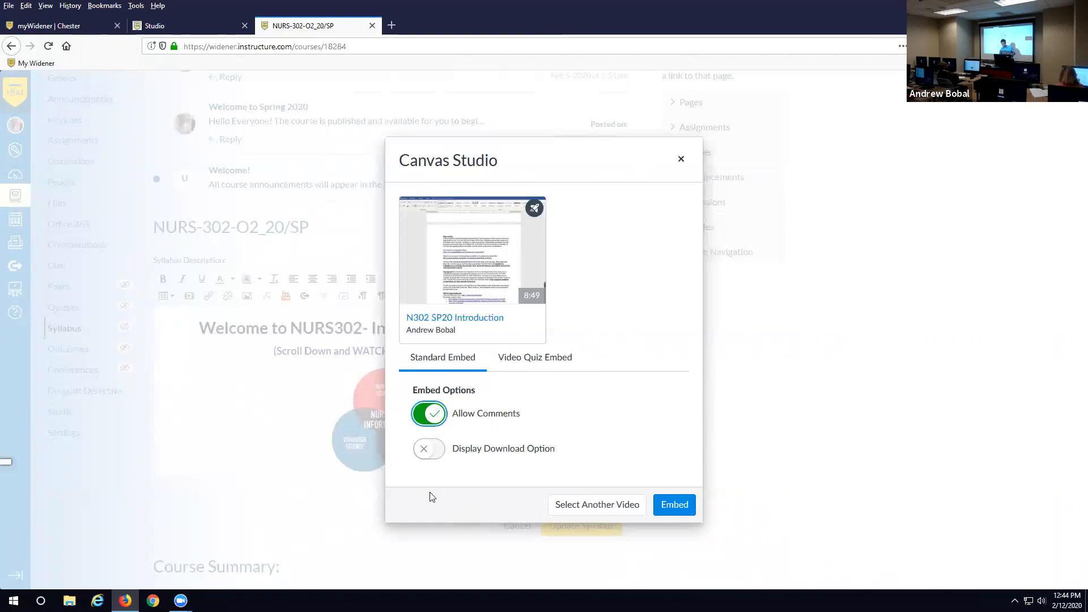
left_click(437, 458)
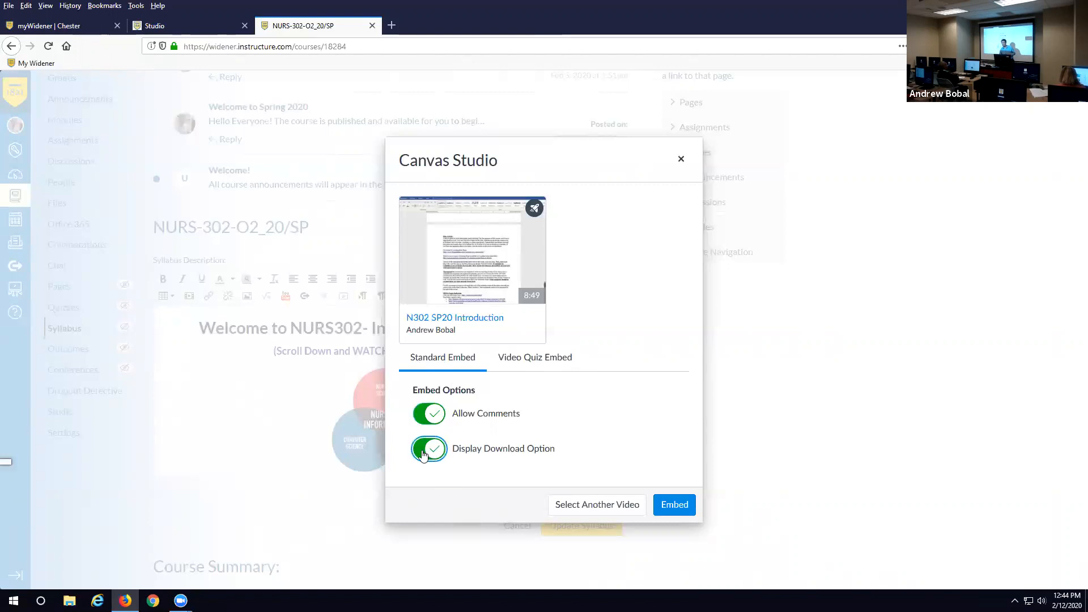
left_click(423, 452)
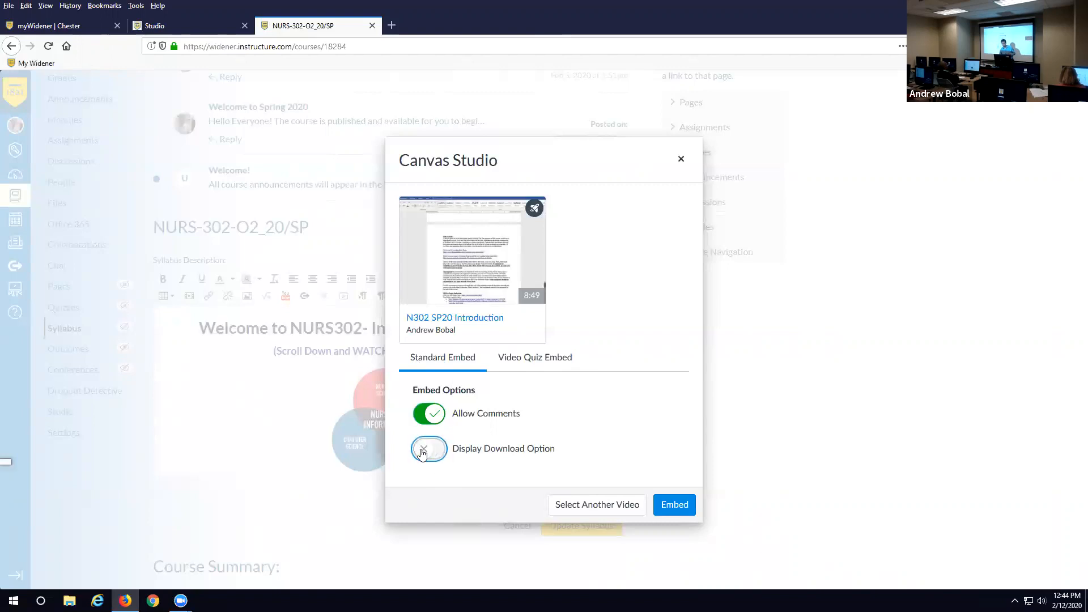
left_click(531, 360)
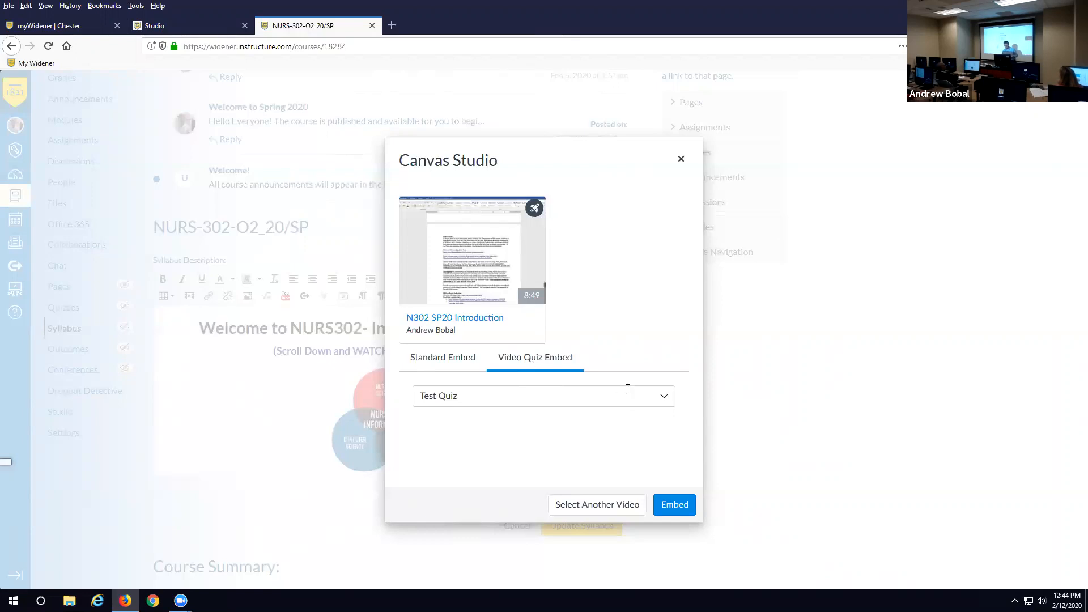
left_click(669, 402)
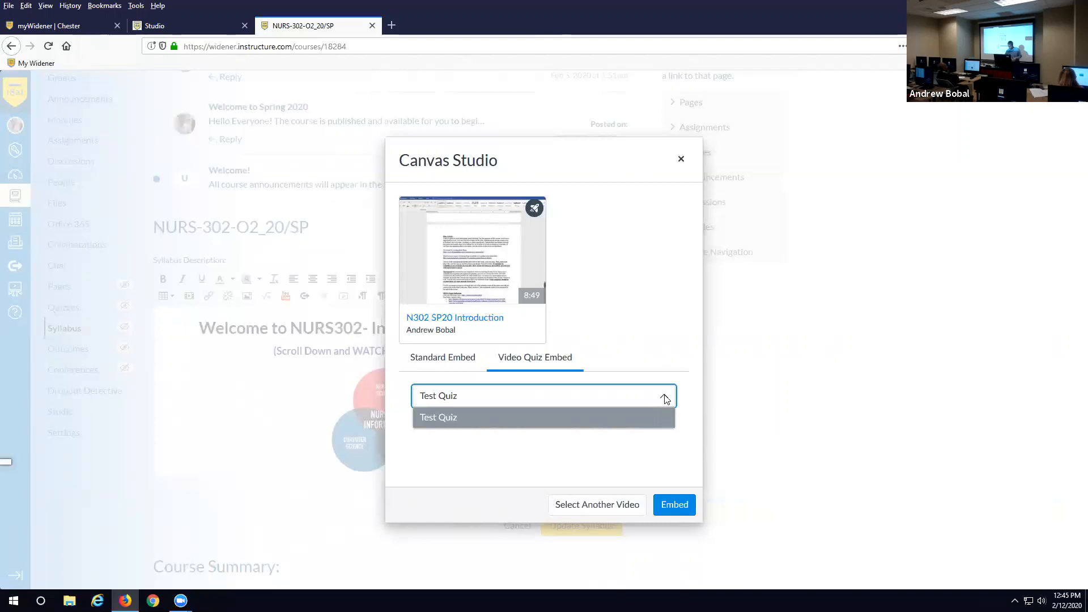
- Discard the Canvas Studio embed dialog and scroll to the bottom of the syllabus editor
left_click(677, 163)
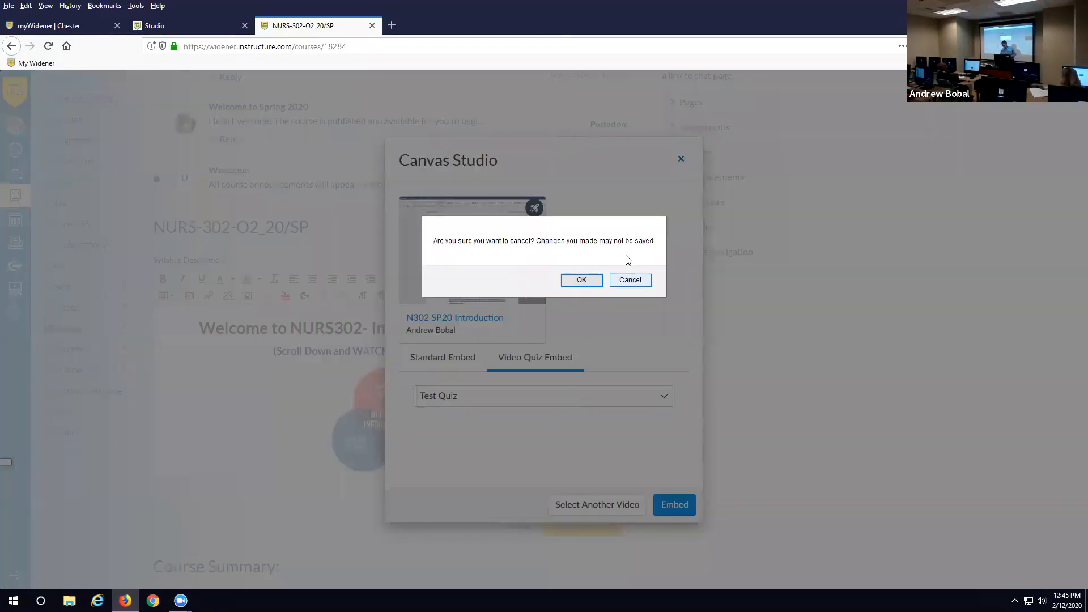
left_click(628, 280)
left_click(681, 159)
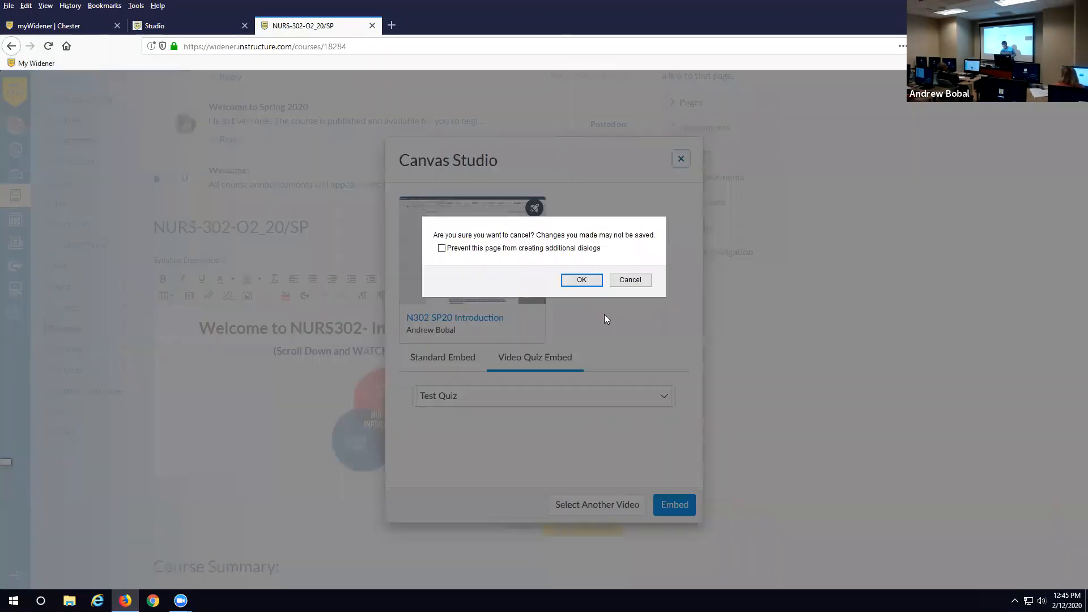
left_click(586, 281)
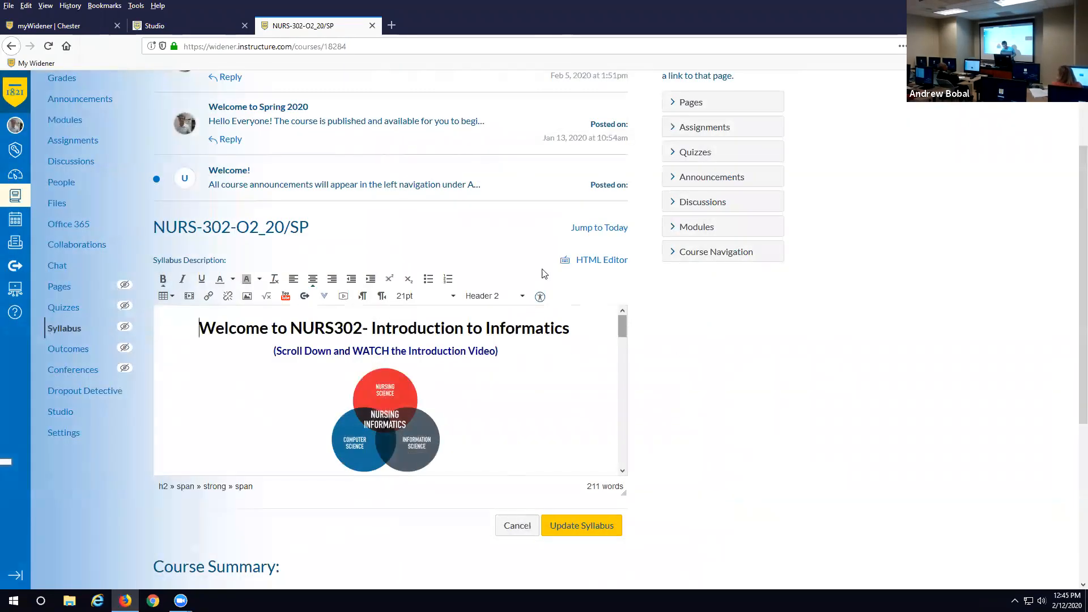
scroll(577, 255, "down", 6)
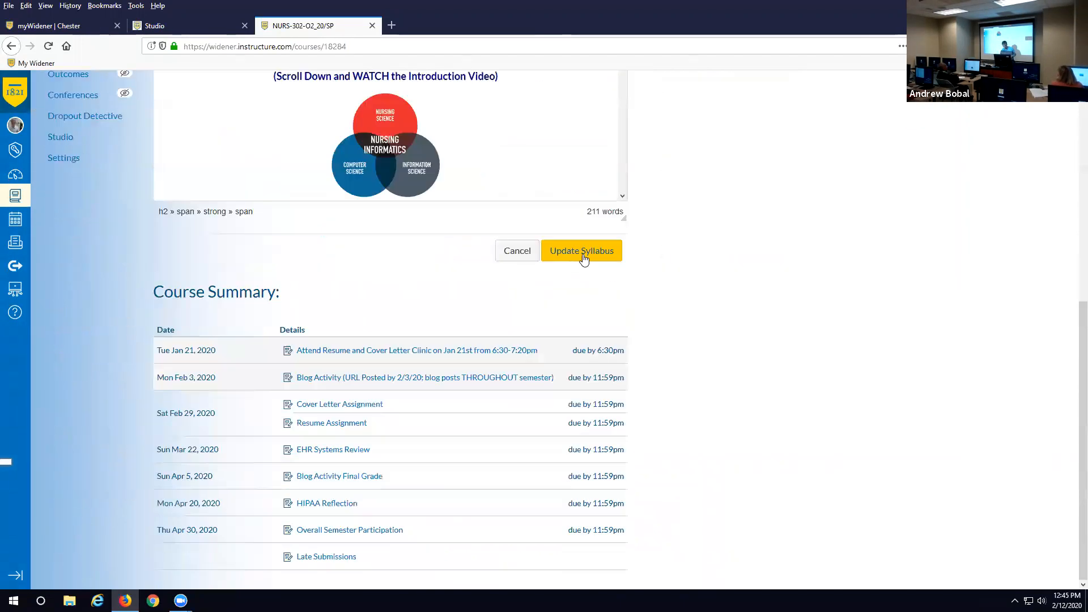
- Cancel the syllabus edits and go to the course Modules page
left_click(513, 251)
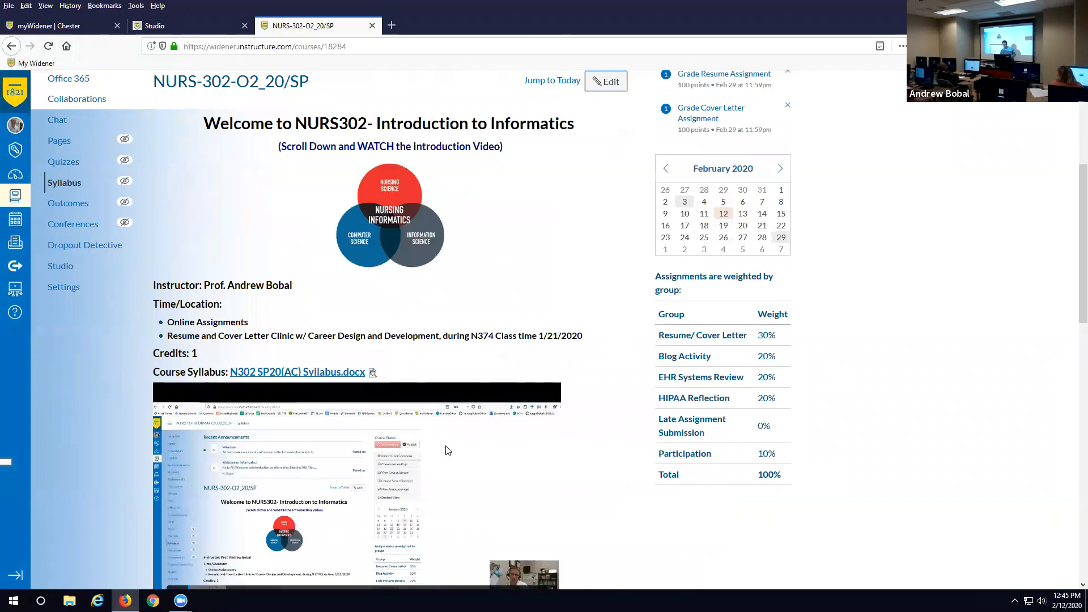
scroll(226, 368, "up", 5)
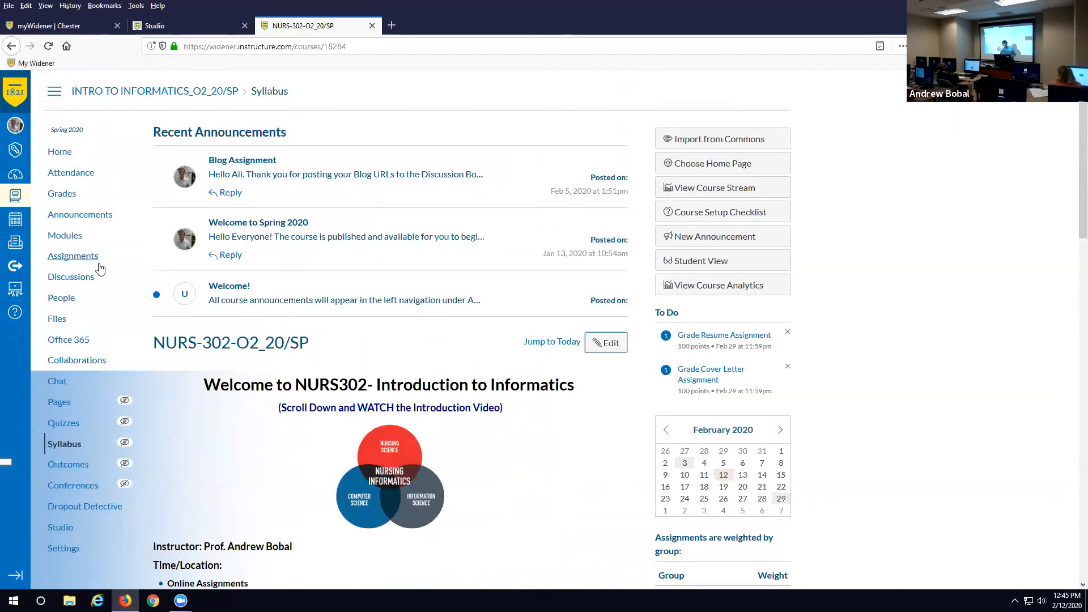
left_click(76, 235)
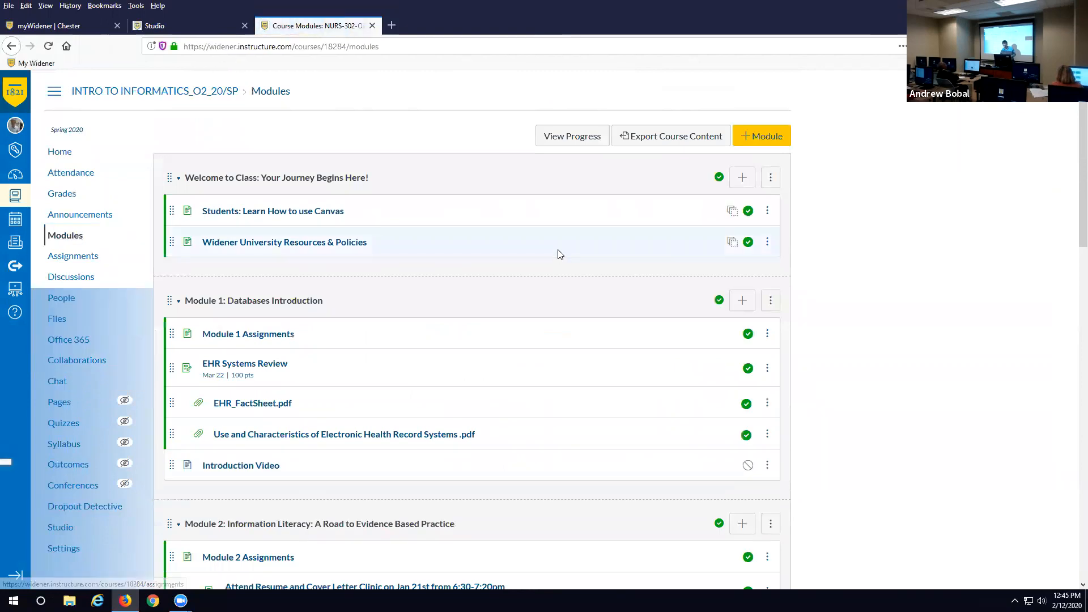
- Start a new External Tool item in Module 1: Databases Introduction
scroll(628, 276, "down", 2)
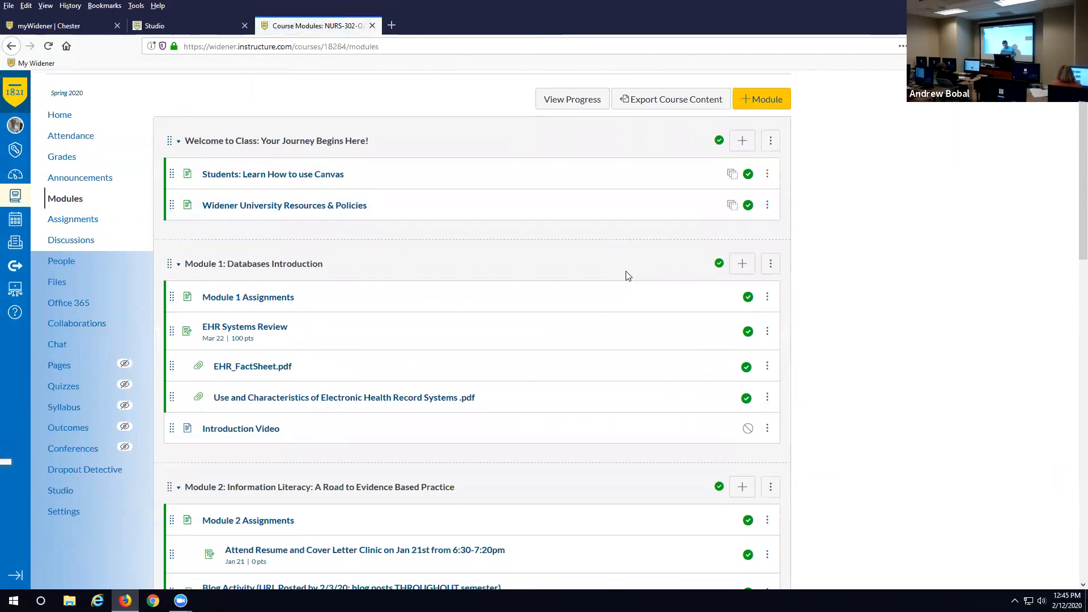
left_click(741, 243)
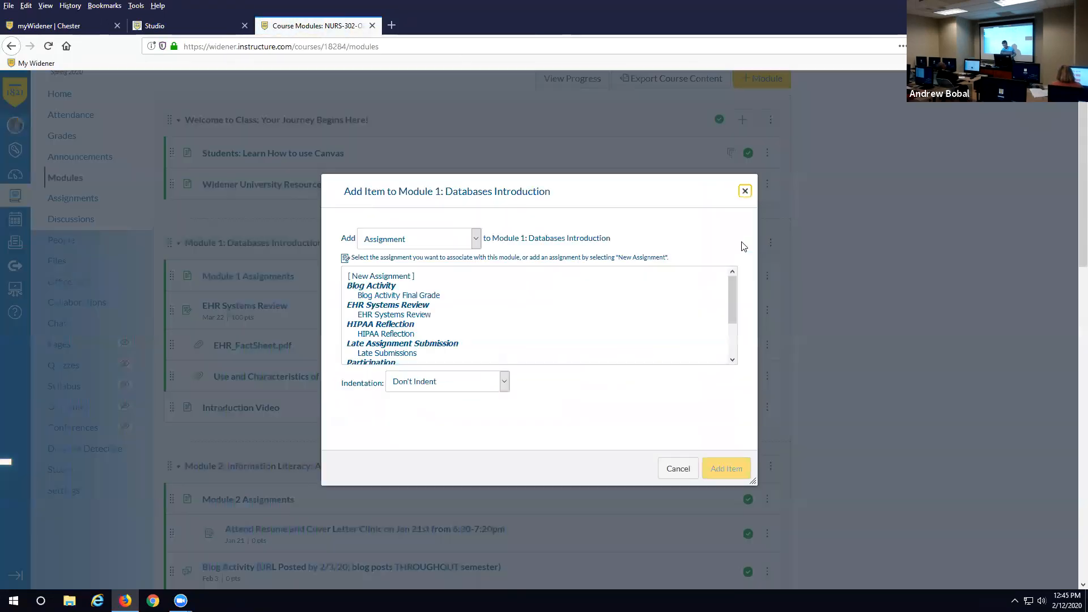
left_click(474, 240)
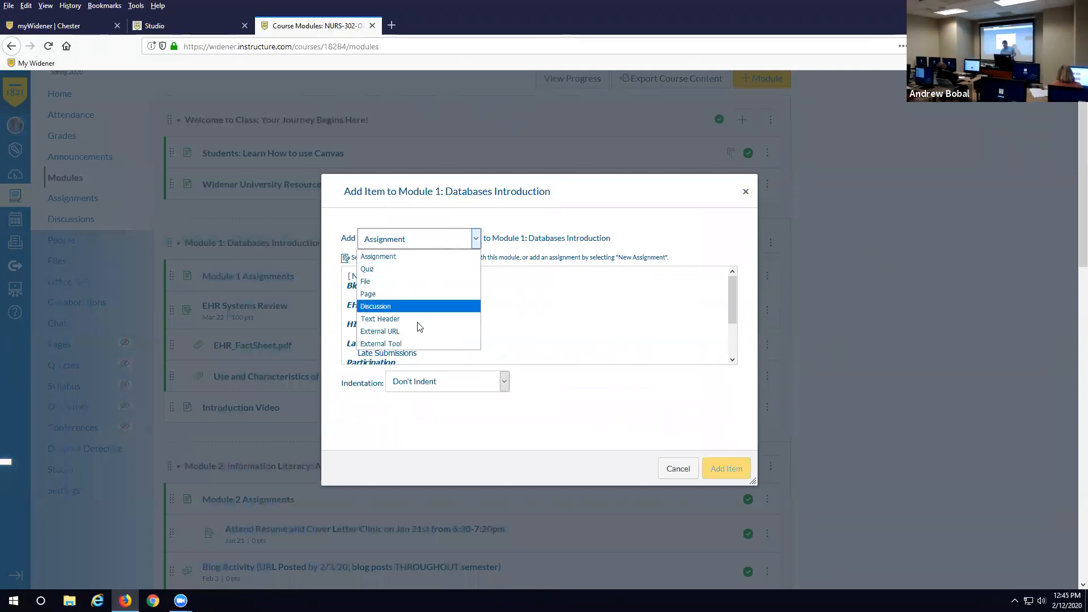
left_click(405, 344)
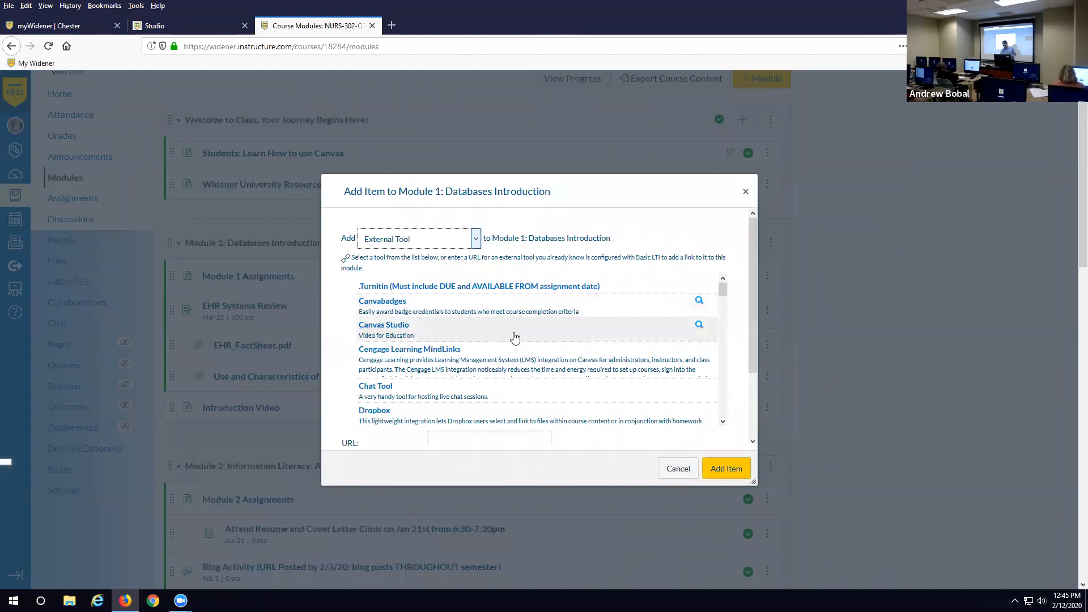
scroll(513, 338, "down", 3)
scroll(515, 337, "up", 5)
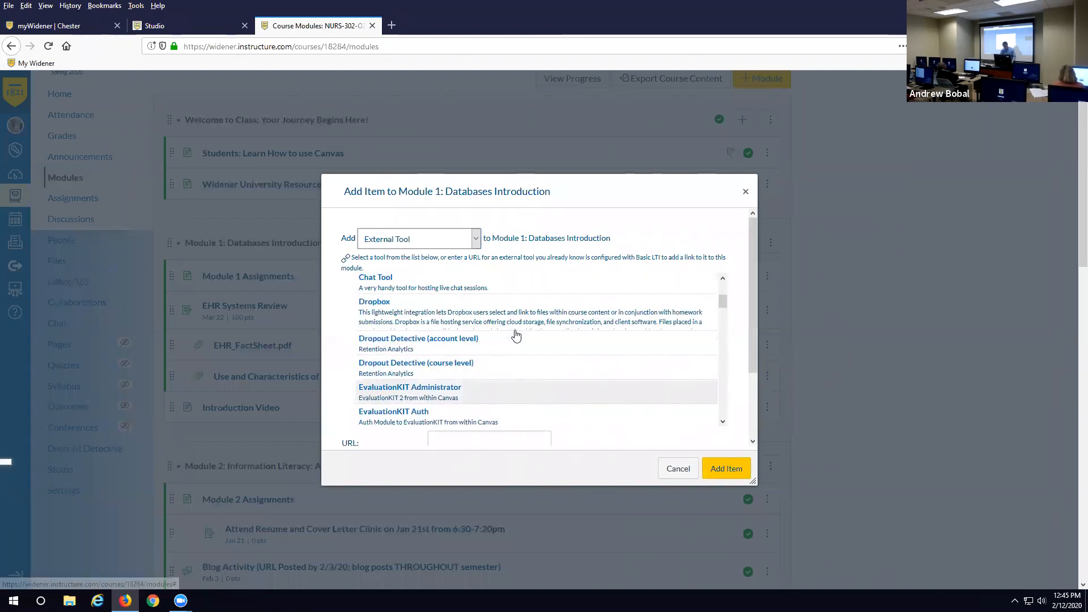
- Choose Canvas Studio as the tool, then cancel its video picker without linking anything
left_click(403, 332)
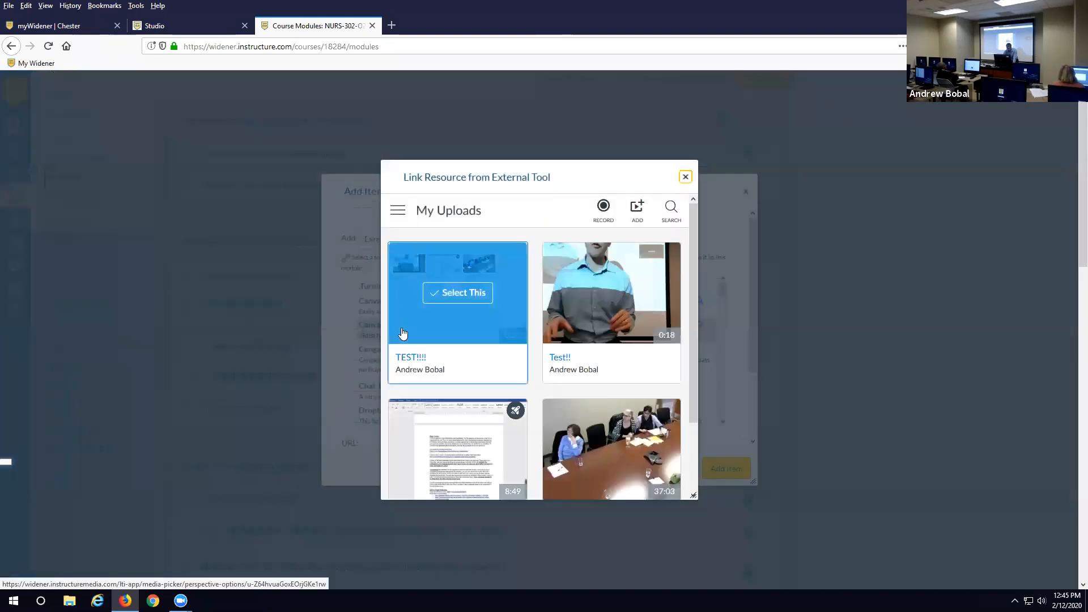
mouse_move(657, 320)
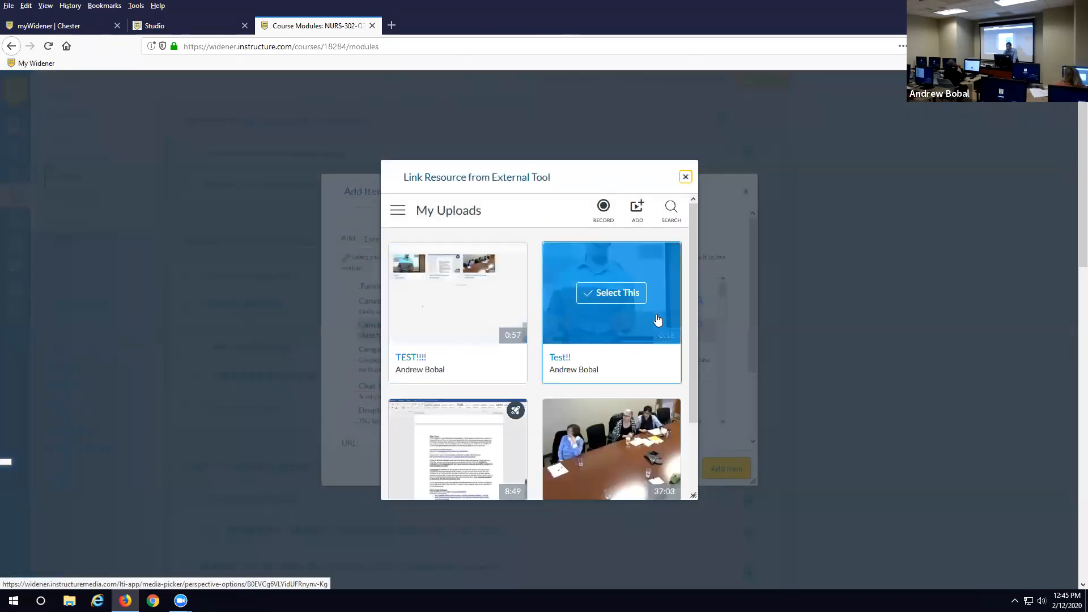
left_click(685, 177)
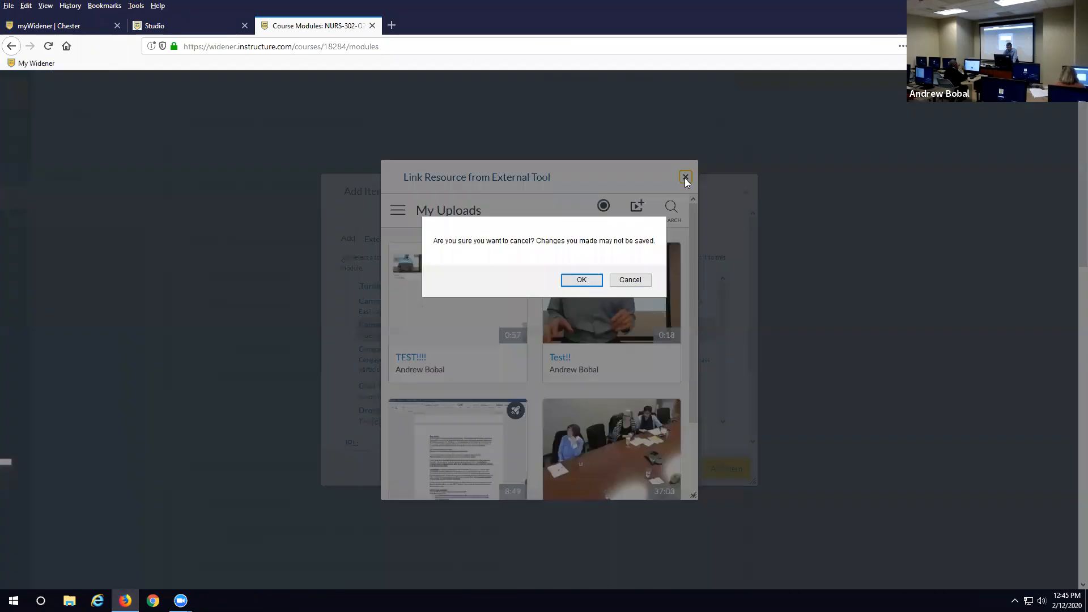
left_click(629, 280)
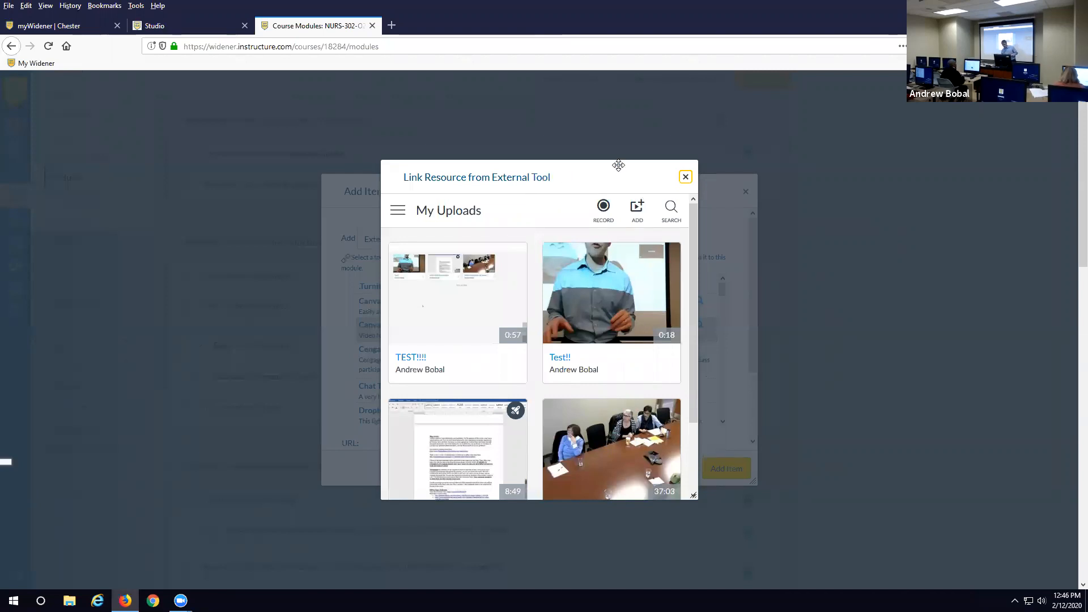
left_click(685, 176)
left_click(626, 280)
left_click(685, 177)
left_click(583, 280)
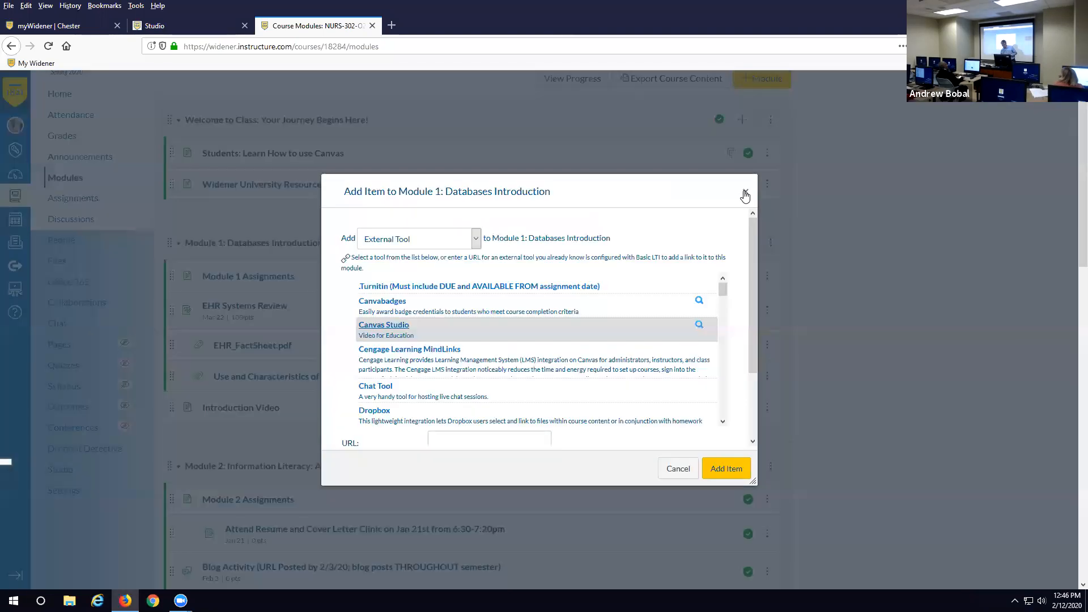
- Restart Module 1's Add Item dialog with the item type set to Page
left_click(745, 191)
left_click(745, 244)
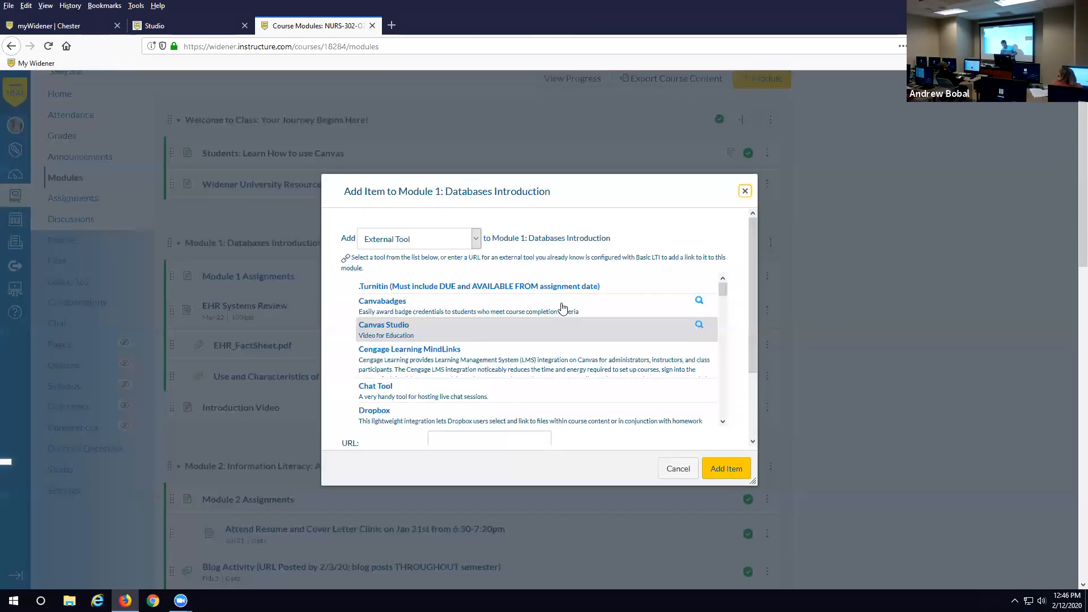
left_click(427, 241)
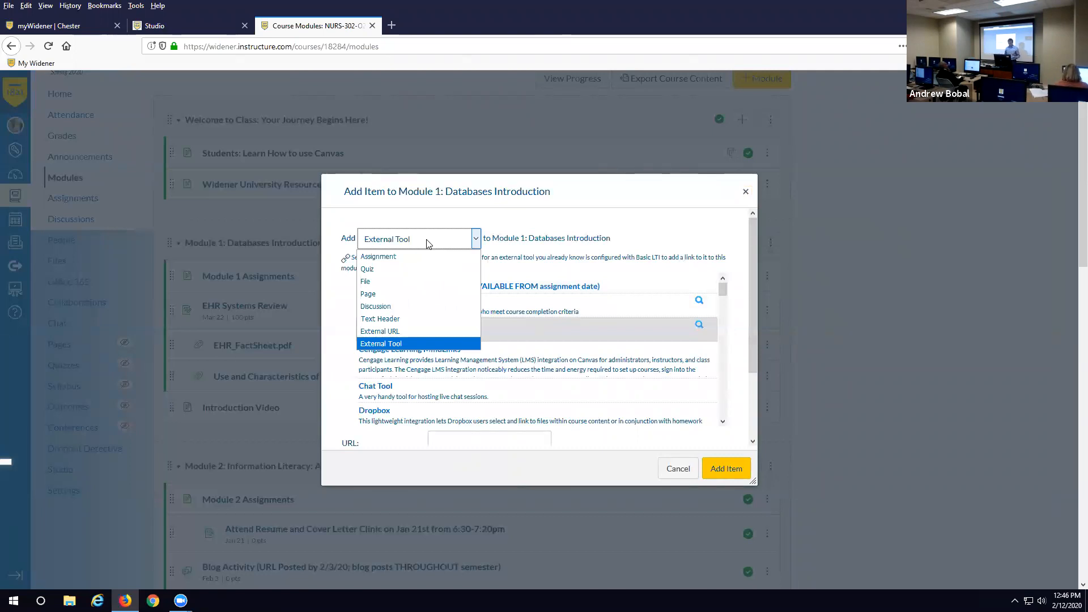
left_click(380, 299)
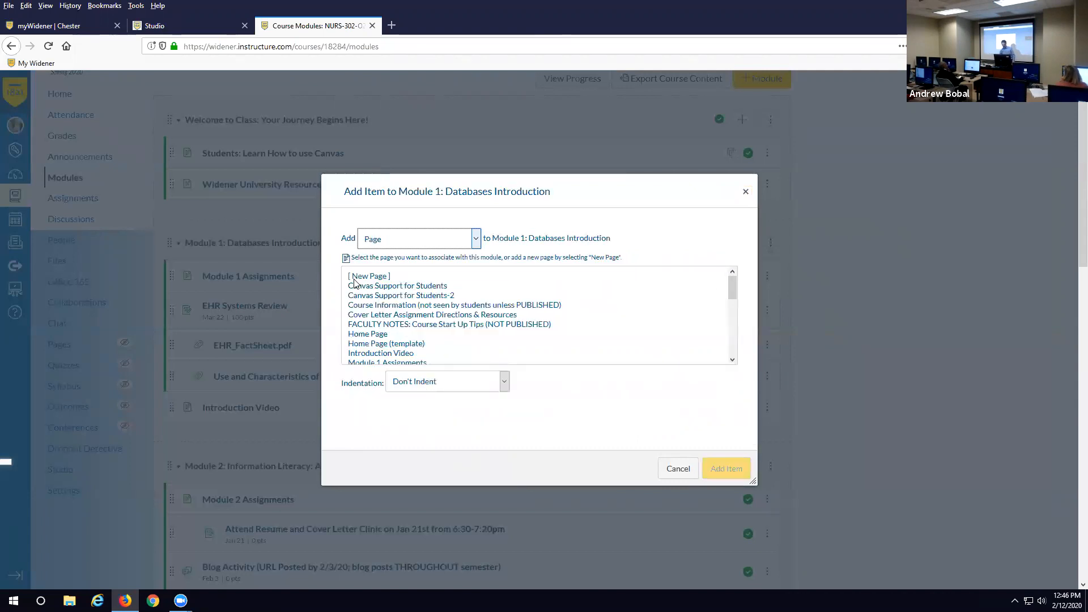
- Add a [New Page] item named 'Intro Video' to Module 1
left_click(367, 277)
left_click(405, 386)
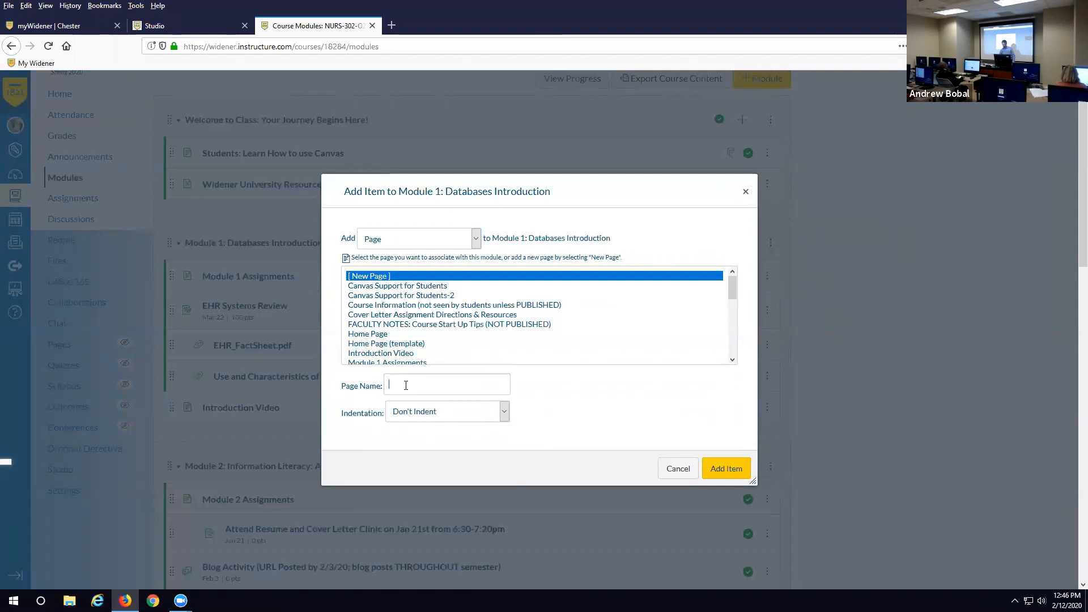
type("Intro")
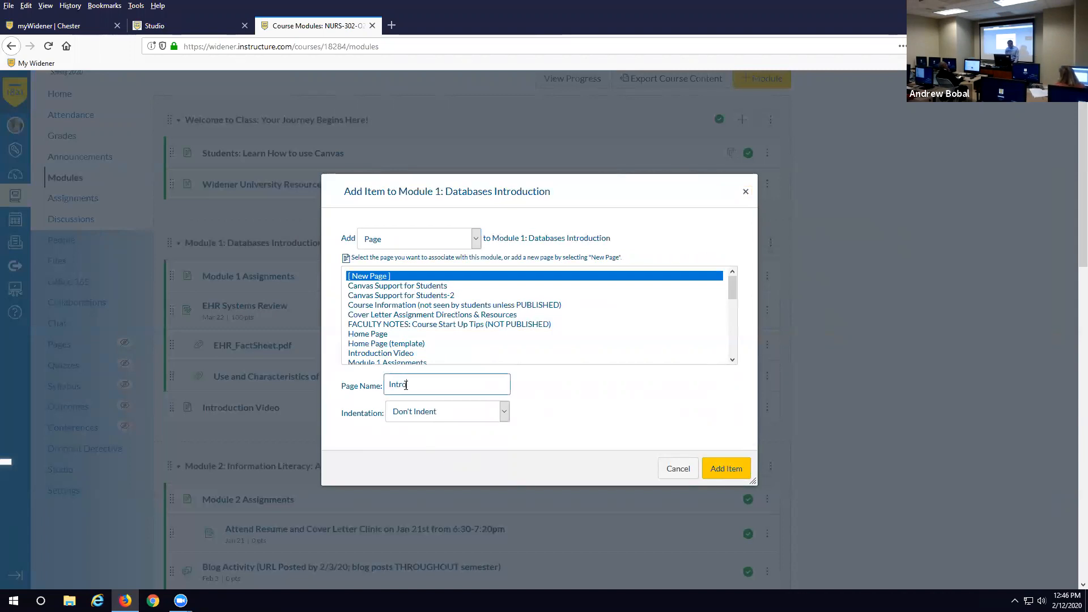
type(" Video")
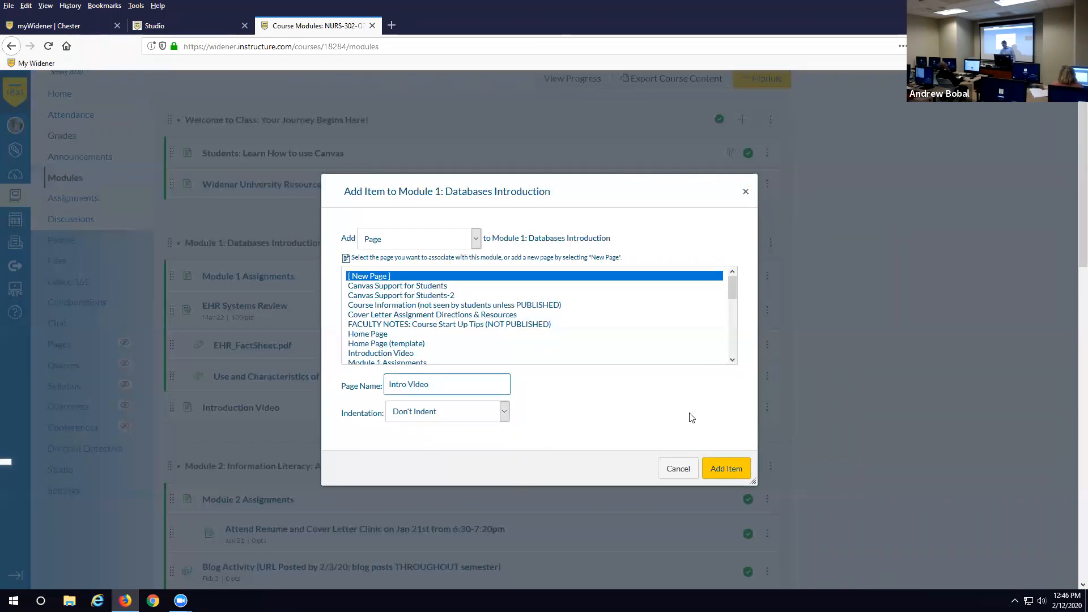
left_click(735, 469)
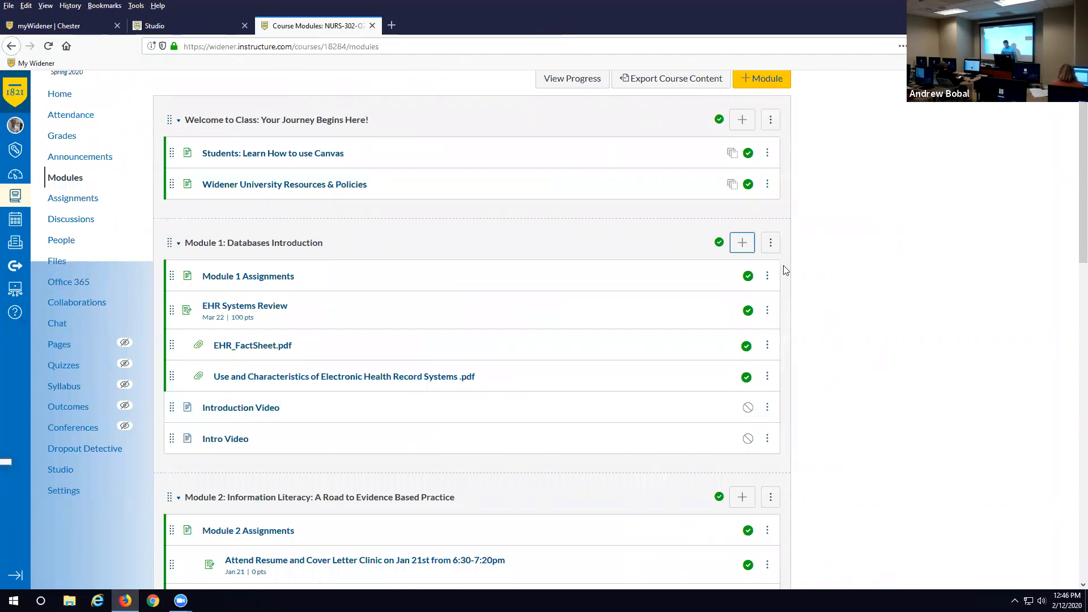
- Edit the Intro Video page, type 'Quick Overview' plus placeholder text, and list the embeddable tools
left_click(221, 446)
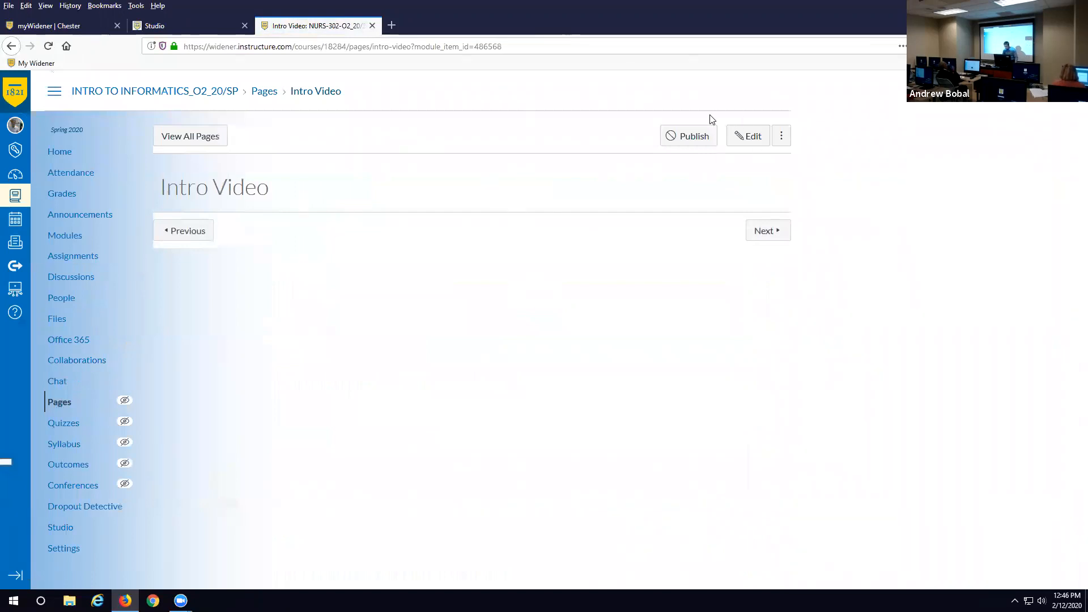
left_click(758, 139)
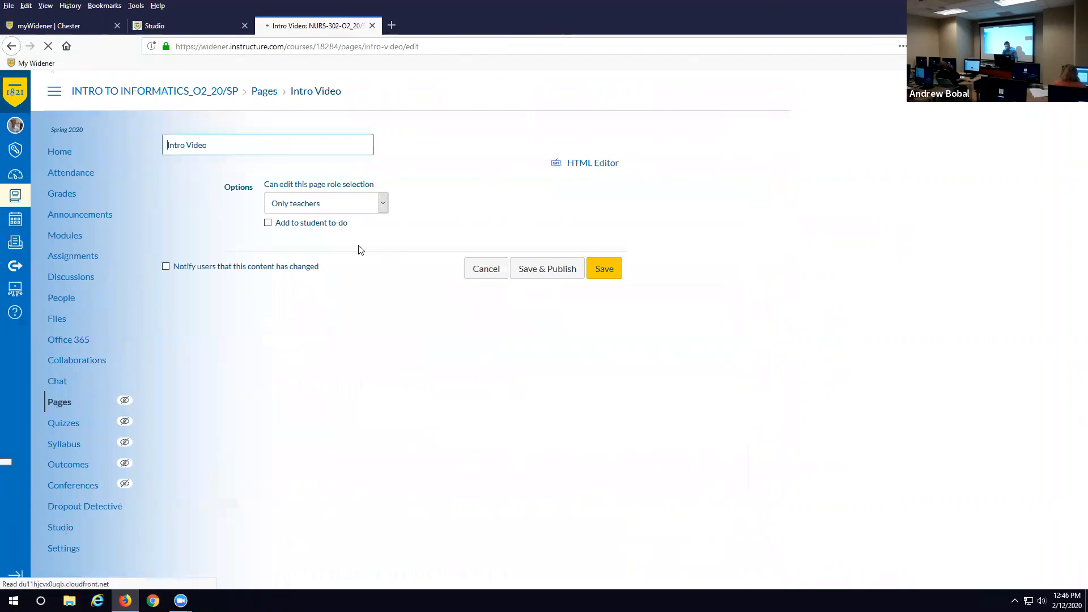
left_click(217, 250)
type("Quick O")
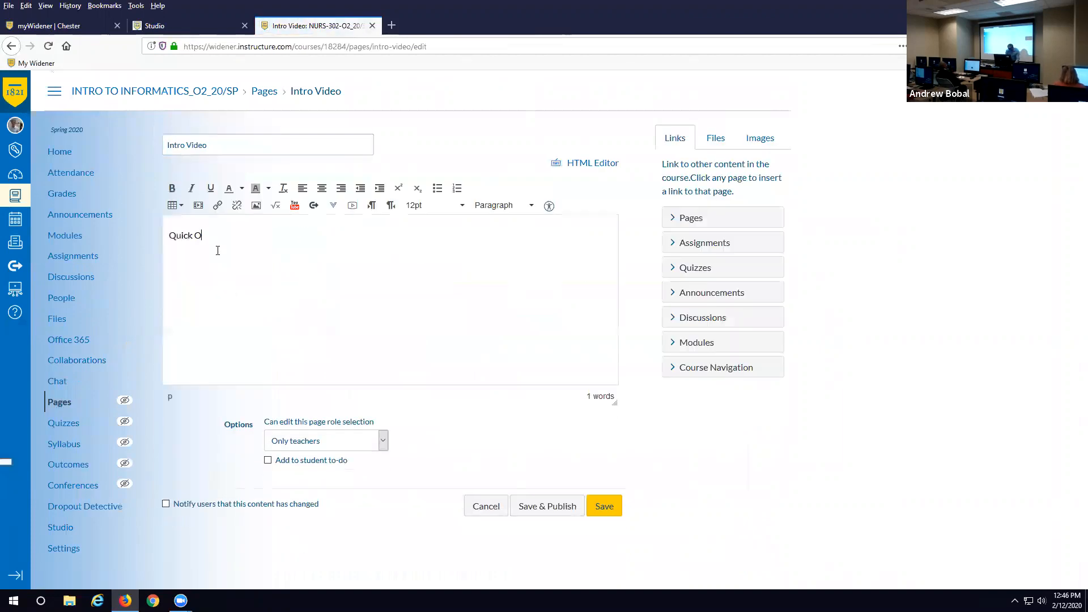
type("verview:")
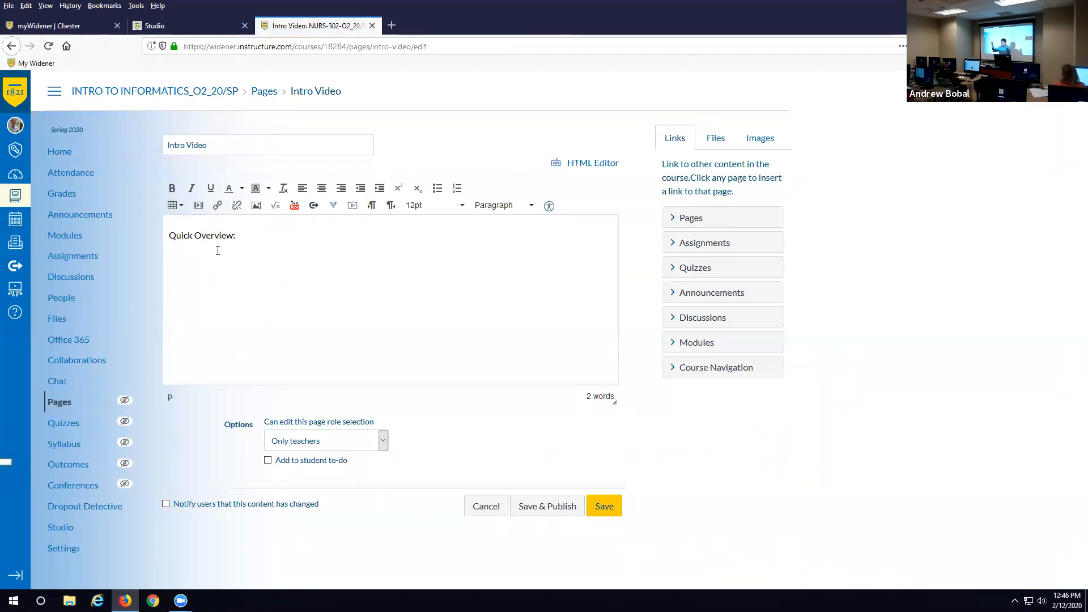
type("sdkjfbgsdakjfsadfhkjasdhfjksadhfkjhajsdkf")
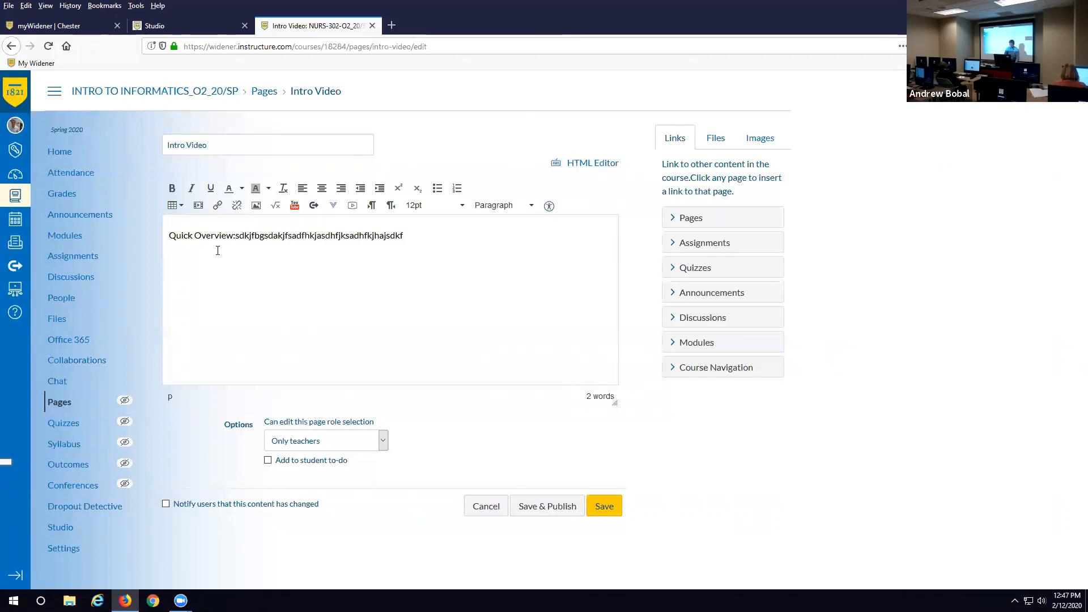
left_click(333, 205)
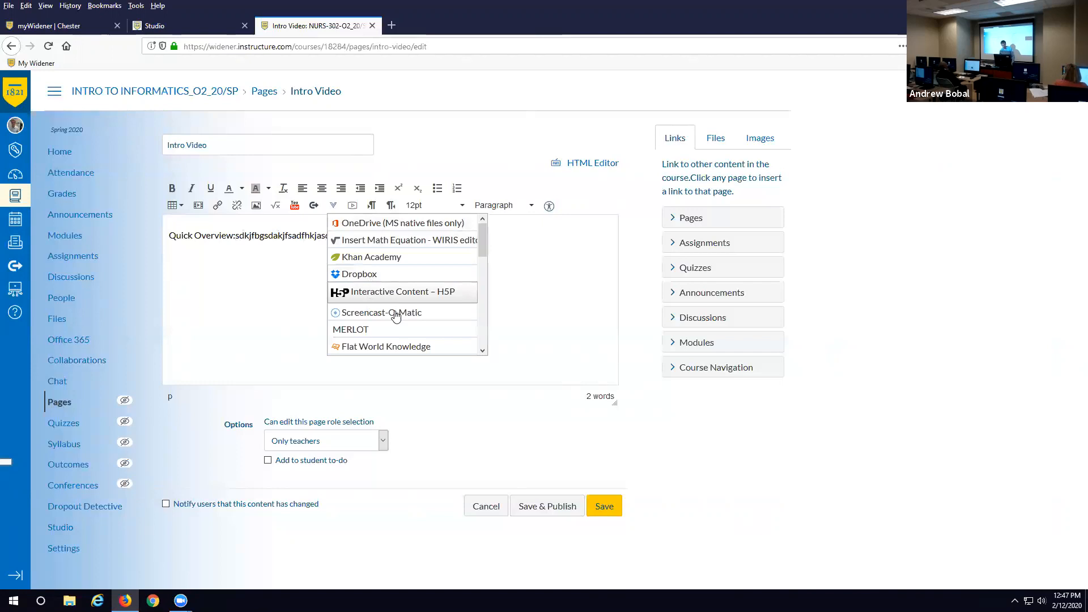
- Embed the TEST!!! Canvas Studio video in the Intro Video page body
scroll(396, 317, "down", 5)
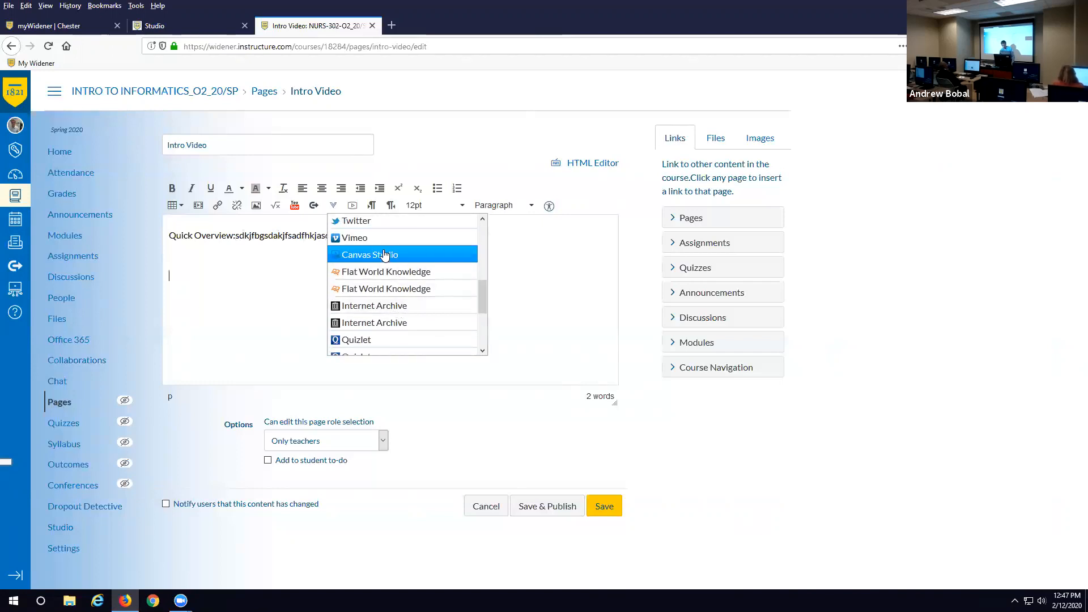
left_click(385, 255)
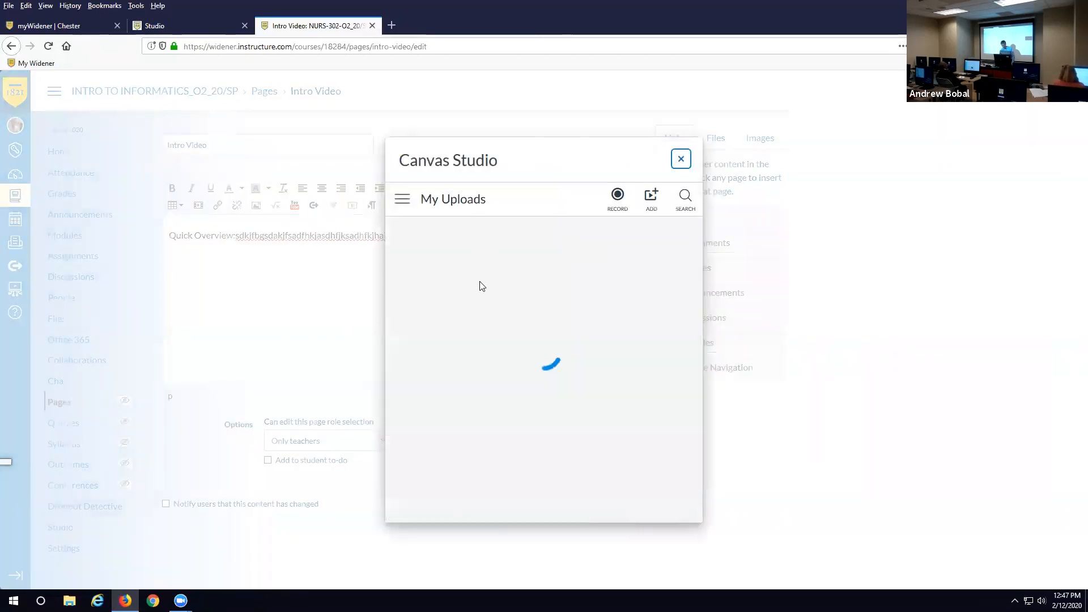
left_click(497, 296)
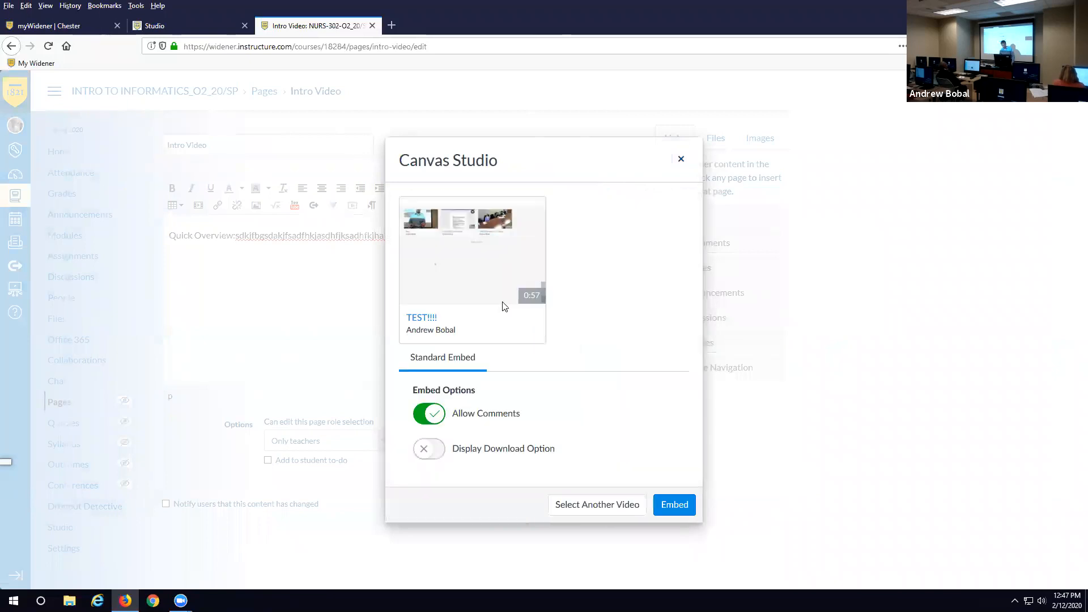
left_click(674, 504)
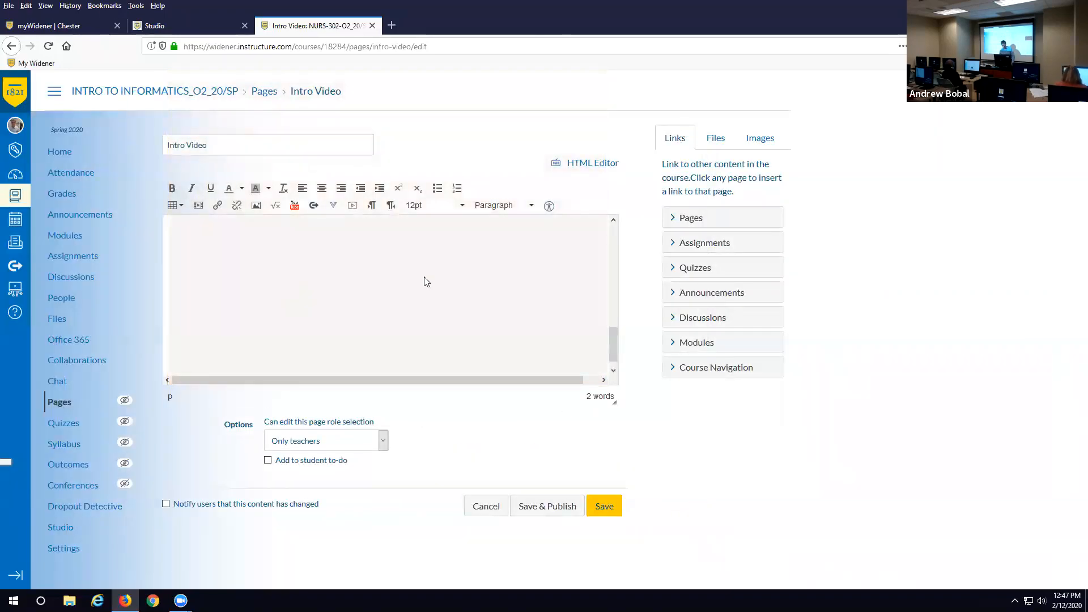
- Select the embedded video frame and delete it from the page body
scroll(425, 278, "up", 9)
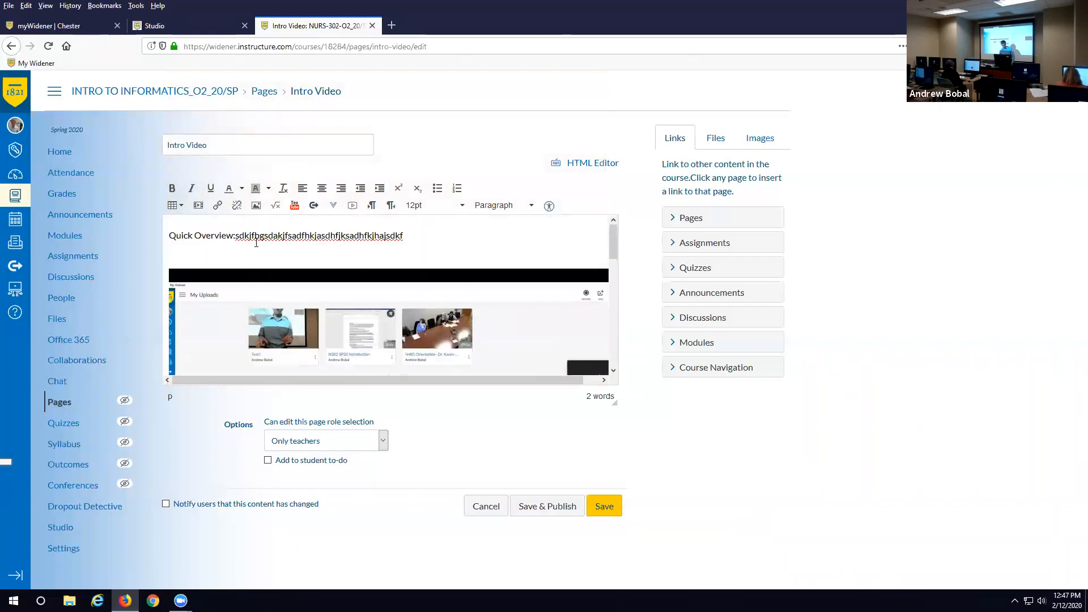
scroll(490, 282, "down", 3)
scroll(491, 282, "down", 3)
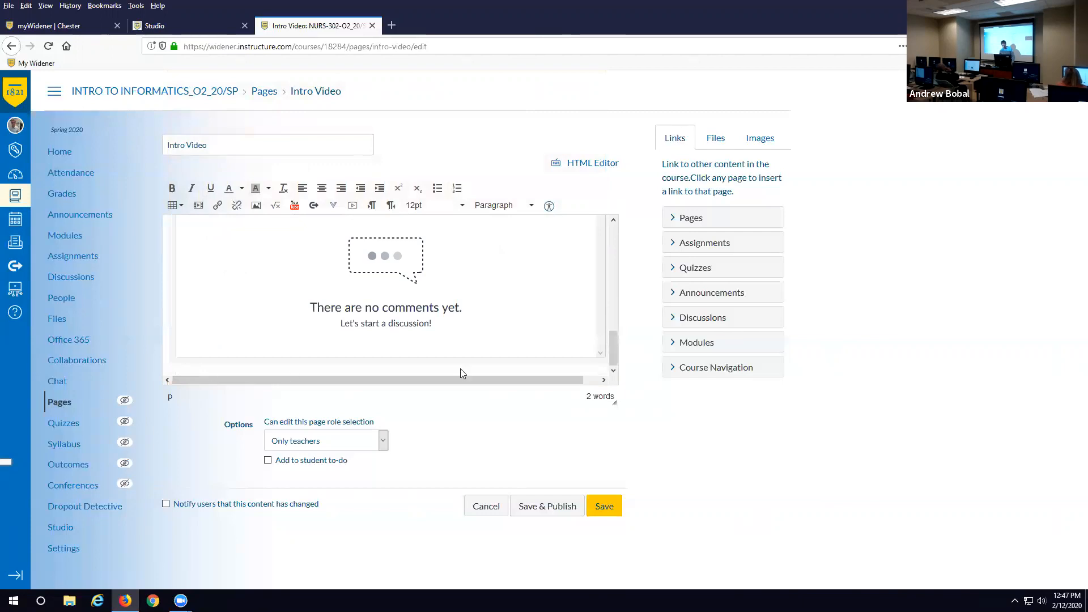
double_click(595, 357)
left_click(232, 367)
key("BackSpace")
key("BackSpace")
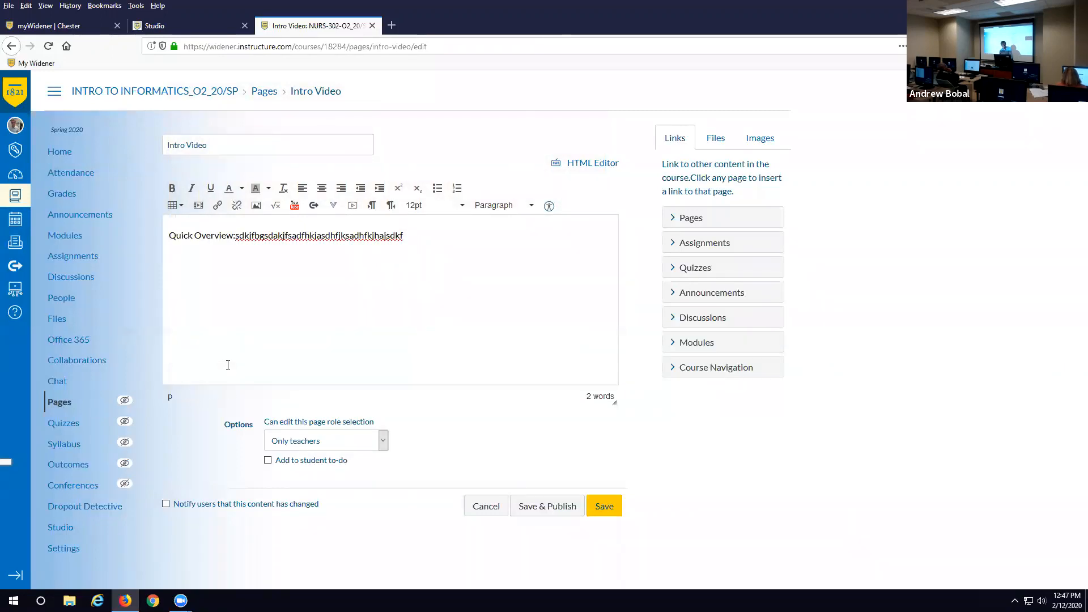
- Type a line of placeholder text below the Quick Overview line
type("thfdghghdfgdfghdfhgdfghd")
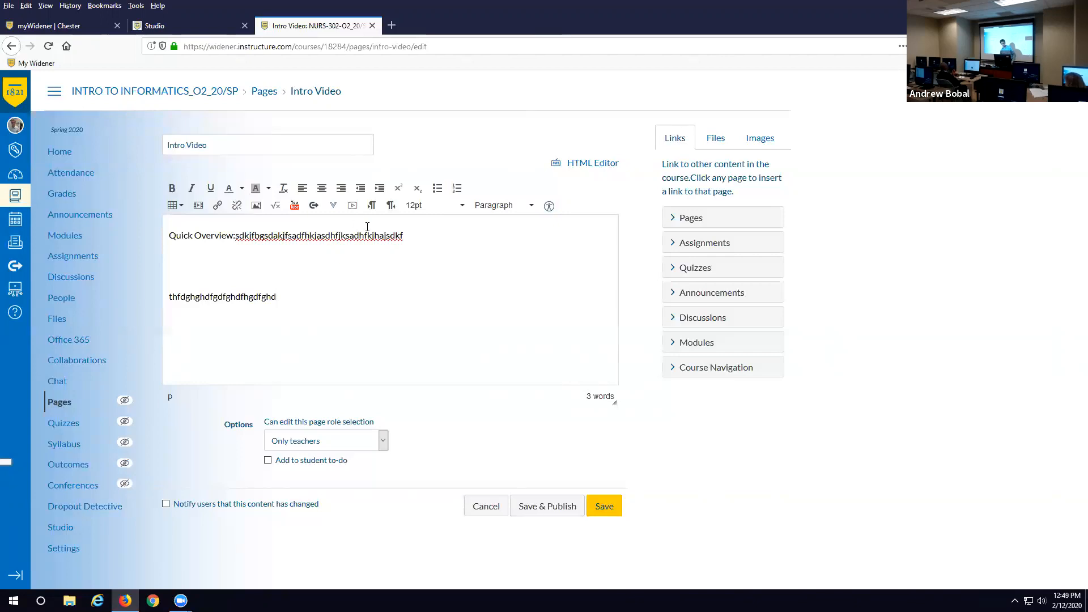
- Clear the page body, cancel the Intro Video edit without saving, and open the Pages list
left_click_drag(290, 296, 156, 220)
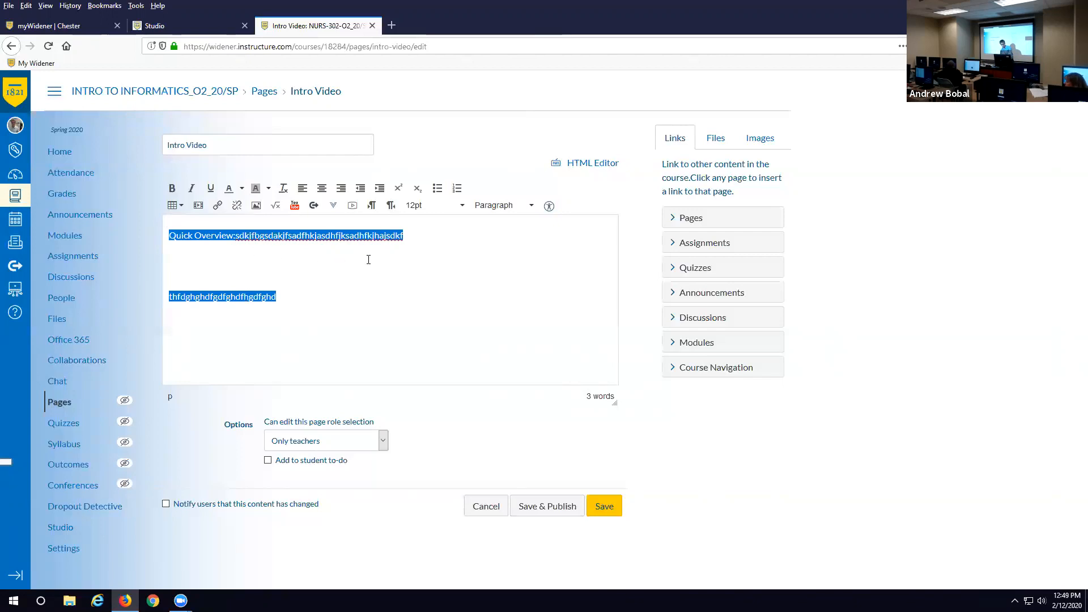
key("Delete")
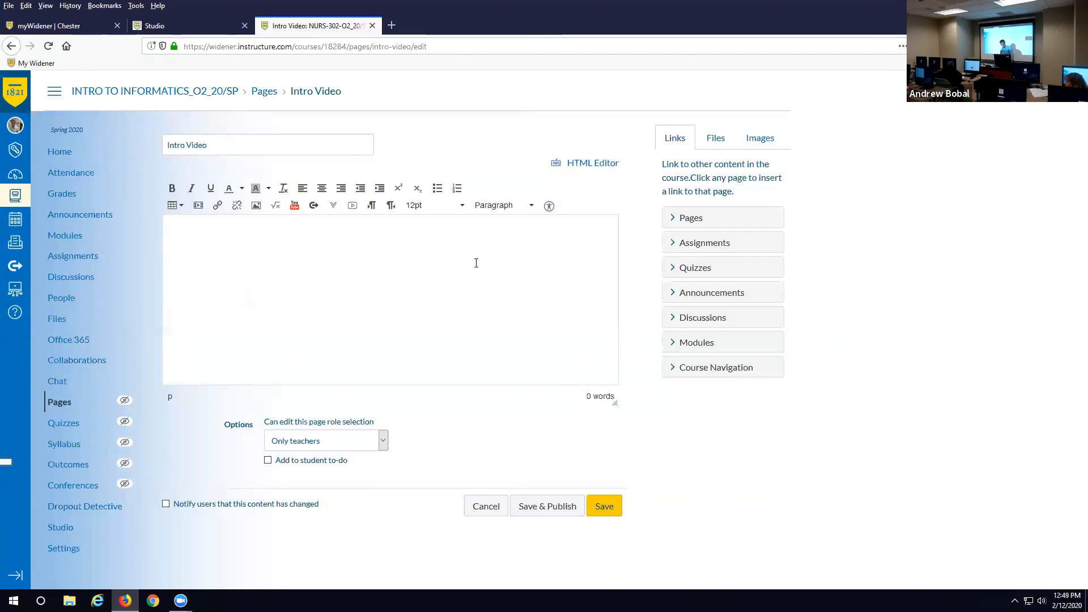
left_click(488, 507)
left_click(600, 280)
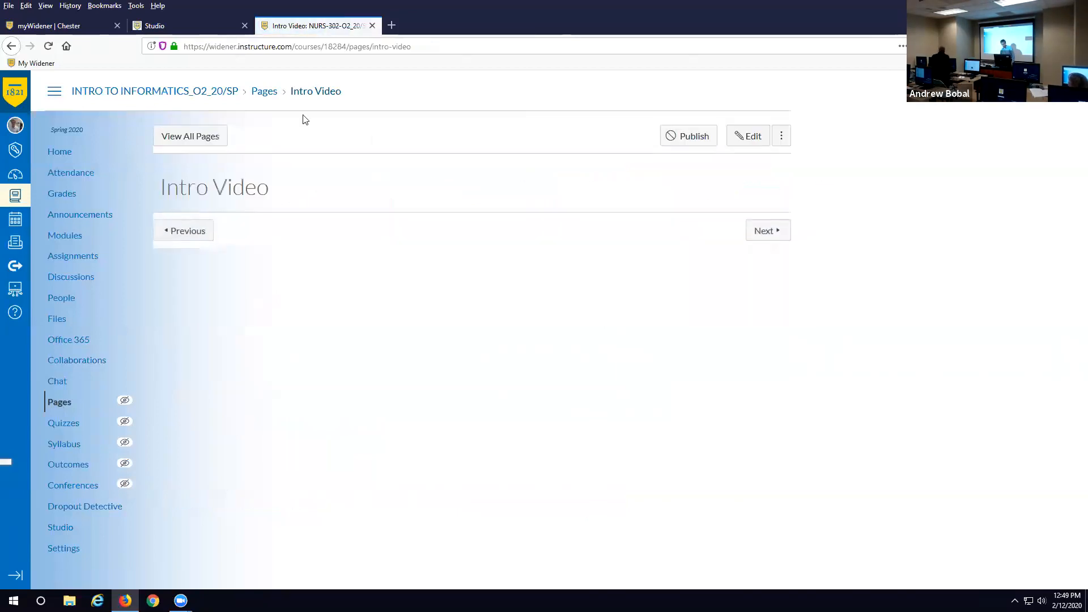
left_click(257, 94)
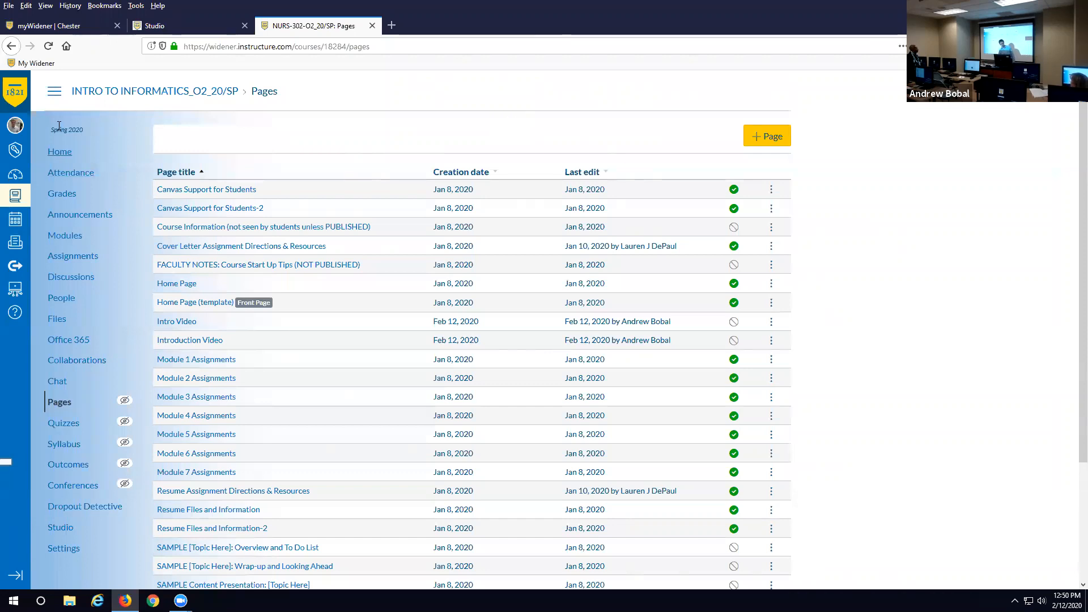
- Browse the NURS-302-O2_20/SP pages list, then go back to the course Home syllabus page
left_click(143, 93)
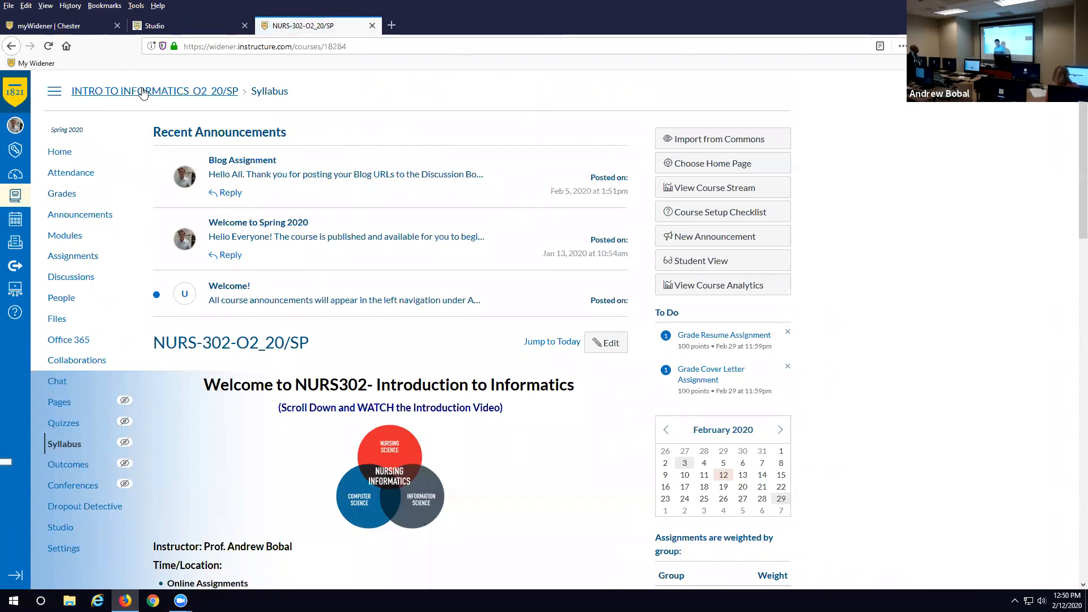
left_click(57, 404)
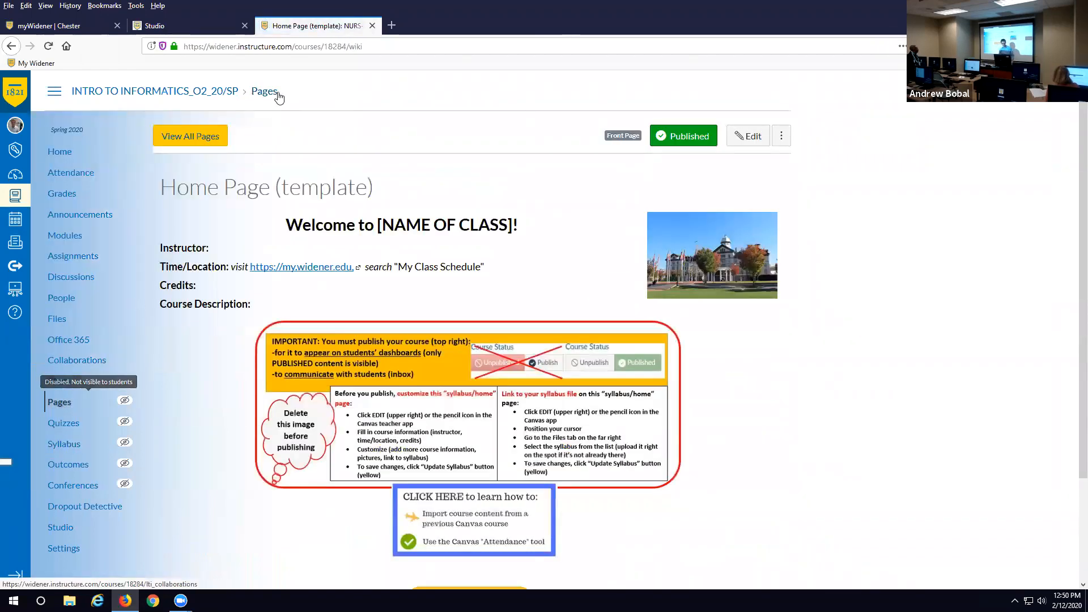
left_click(220, 134)
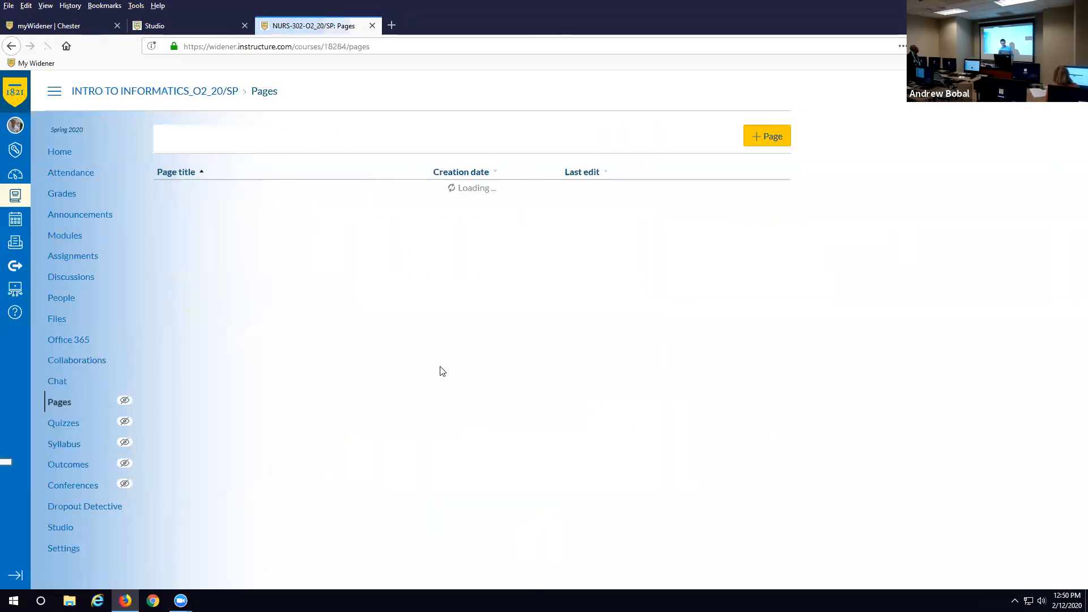
scroll(612, 241, "down", 3)
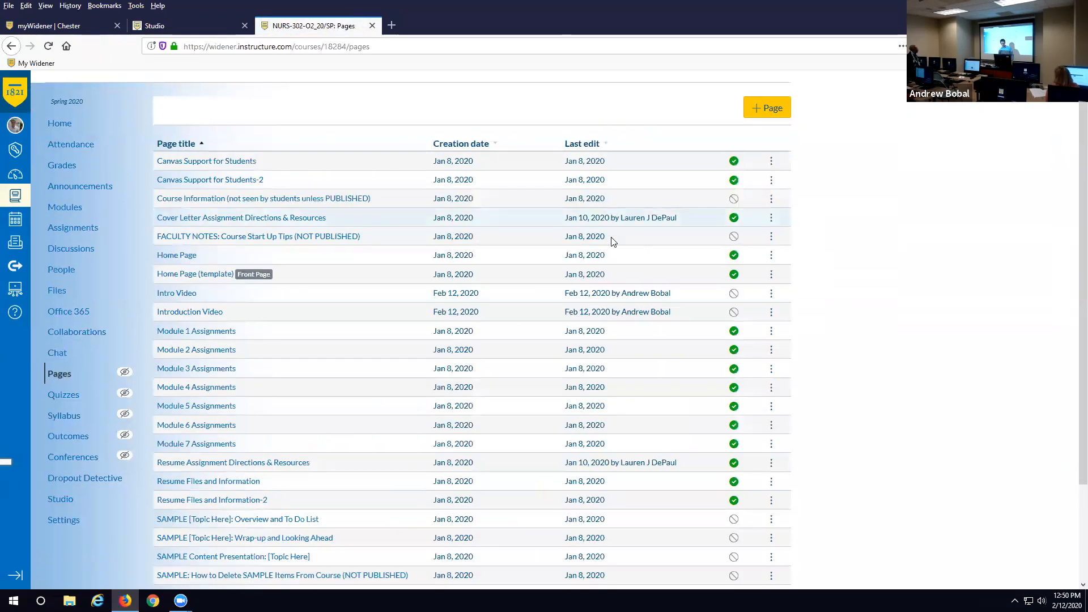
scroll(611, 237, "up", 3)
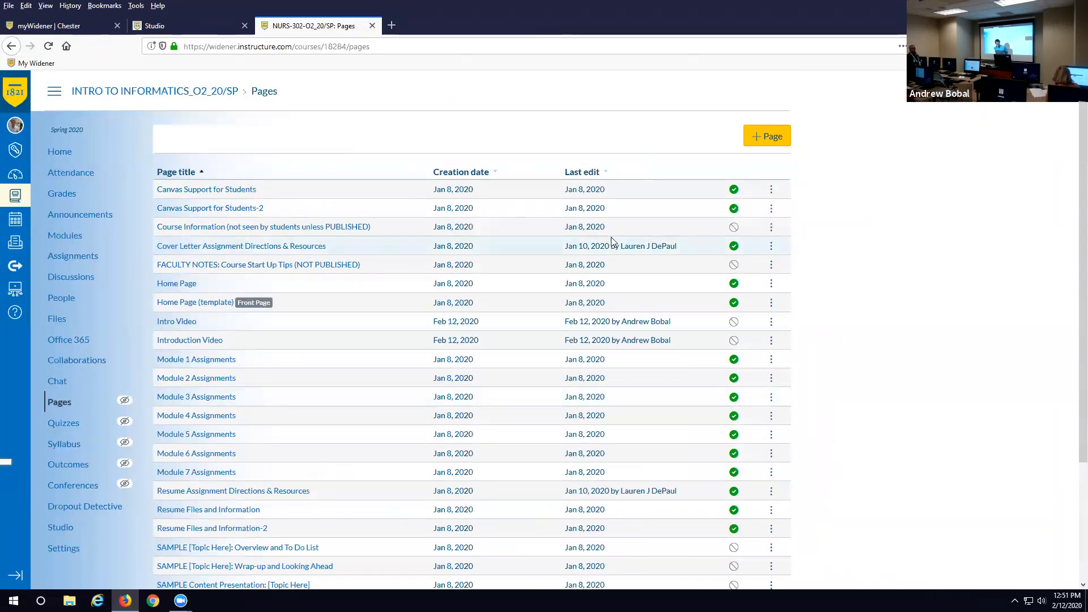
left_click(69, 151)
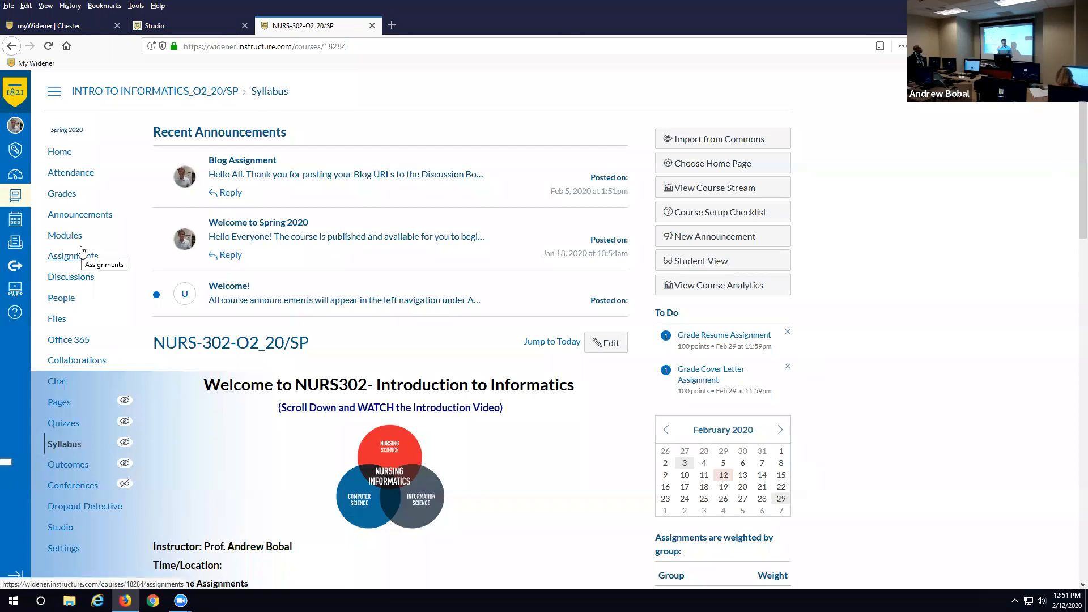
- Check the TEST!!!! video's Share Media options in Studio, then open NURS-302-O1_20/SP from the Dashboard
left_click(15, 289)
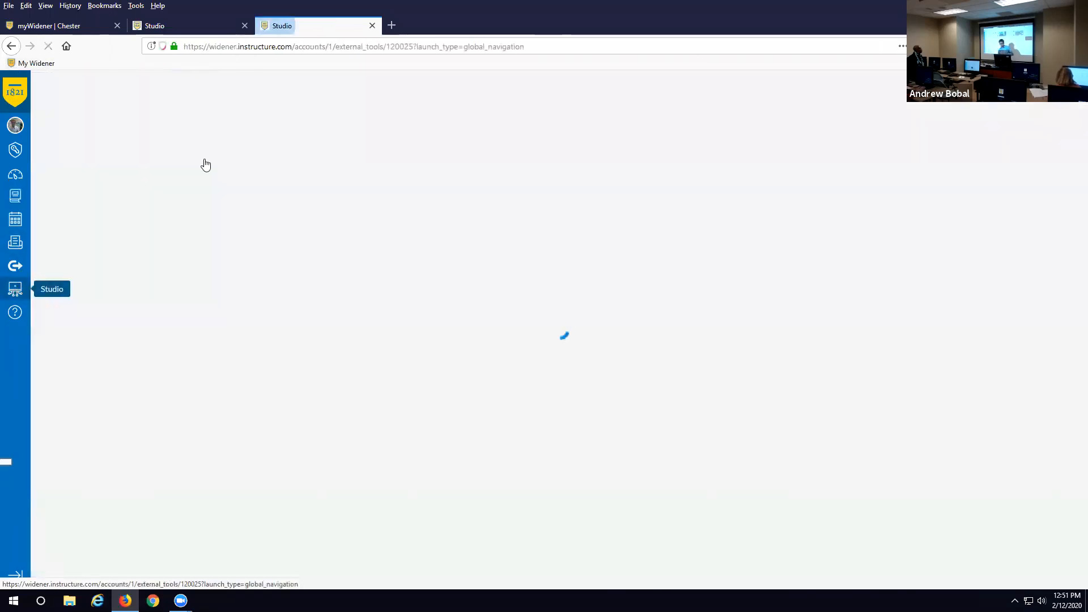
left_click(364, 233)
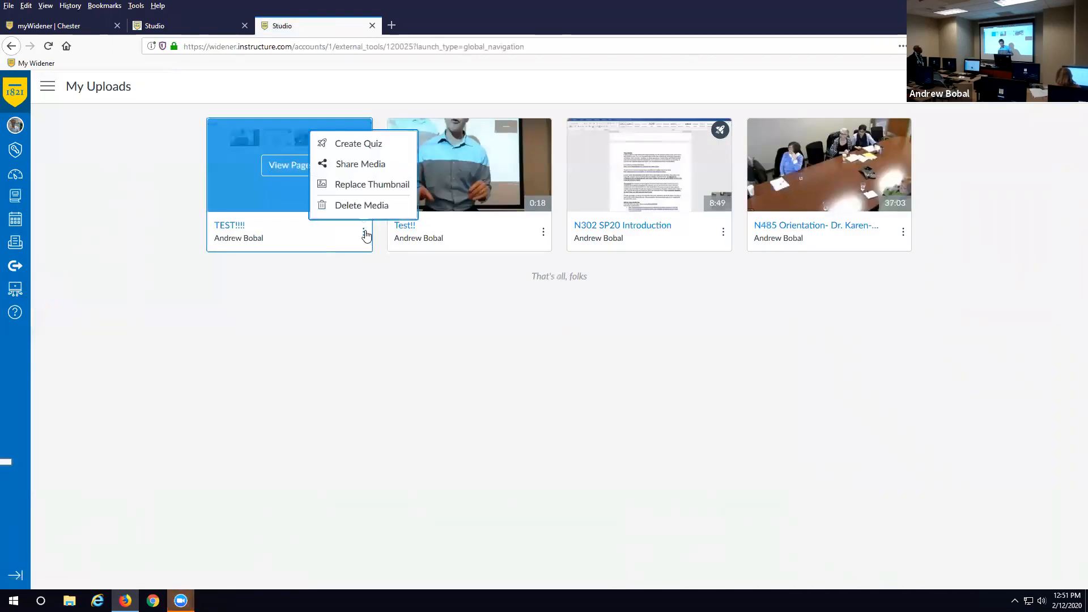
left_click(373, 166)
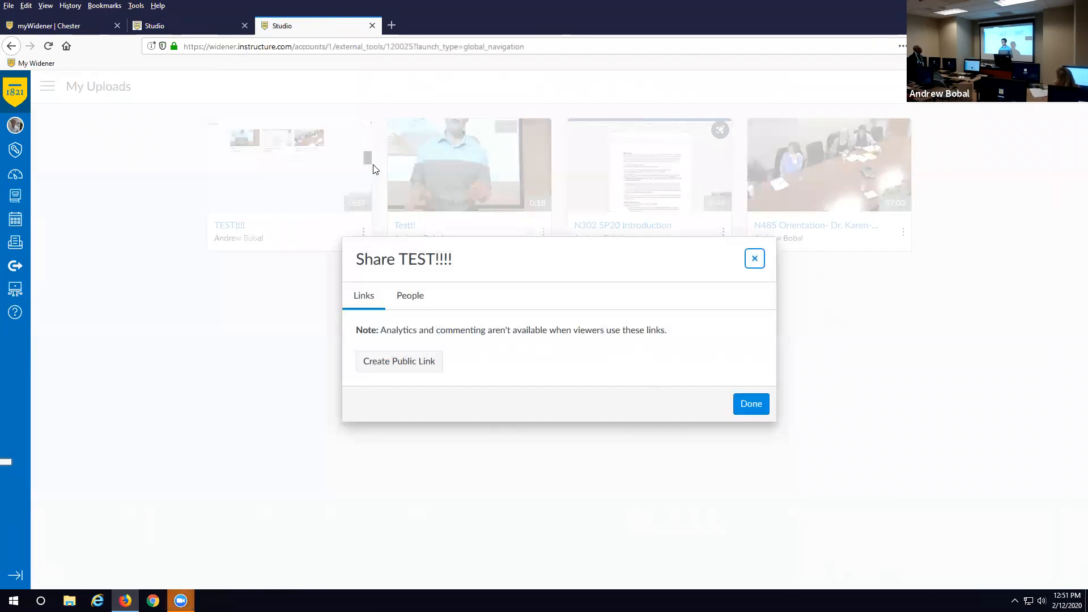
left_click(755, 259)
left_click(14, 92)
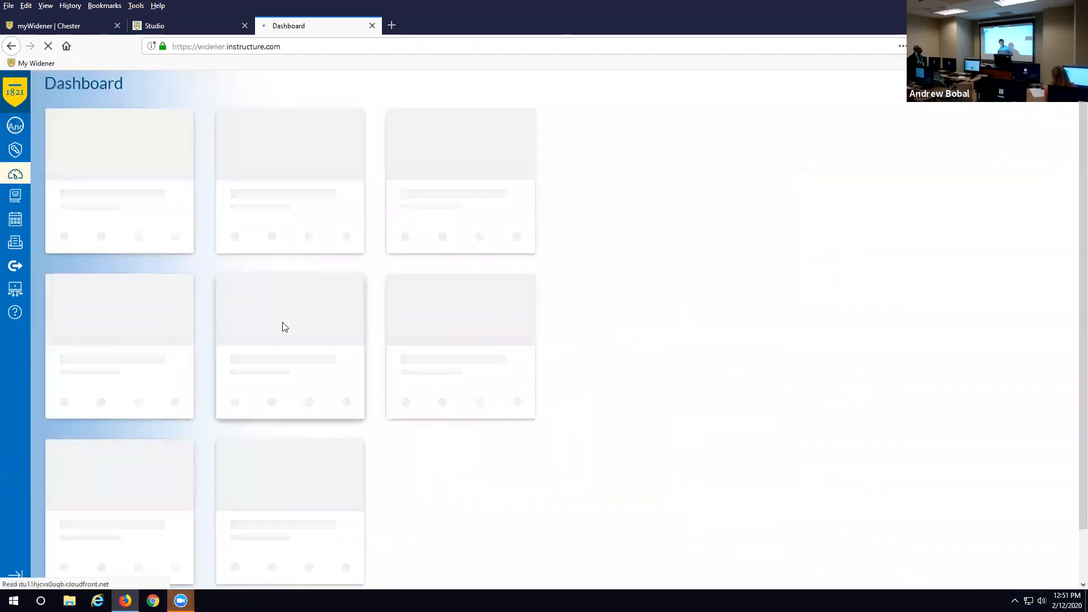
left_click(287, 401)
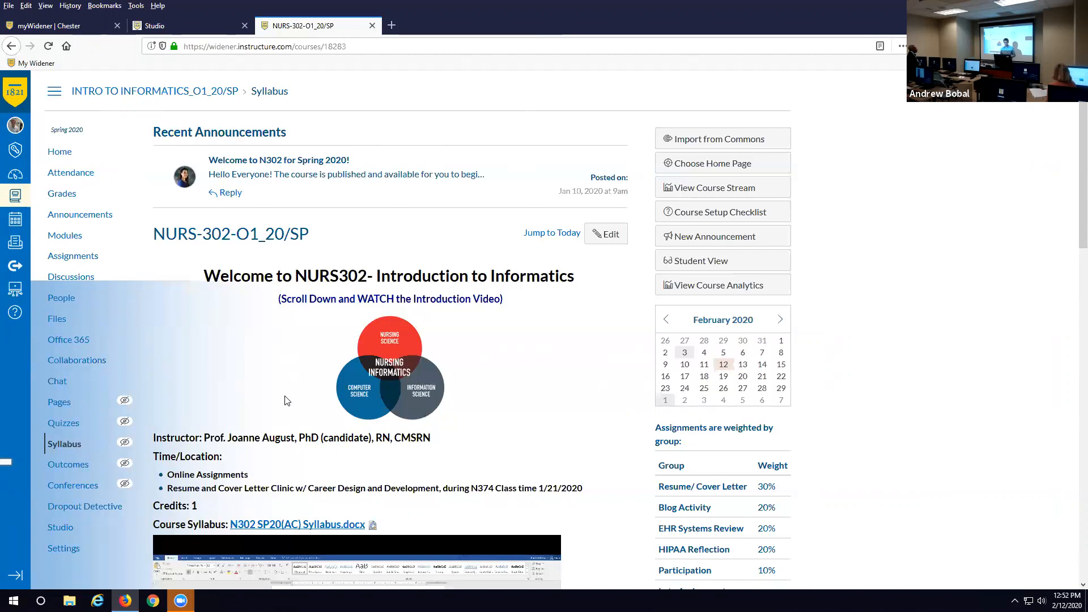
- Create a new assignment with an External Tool submission and pick Canvas Studio as the tool
left_click(79, 256)
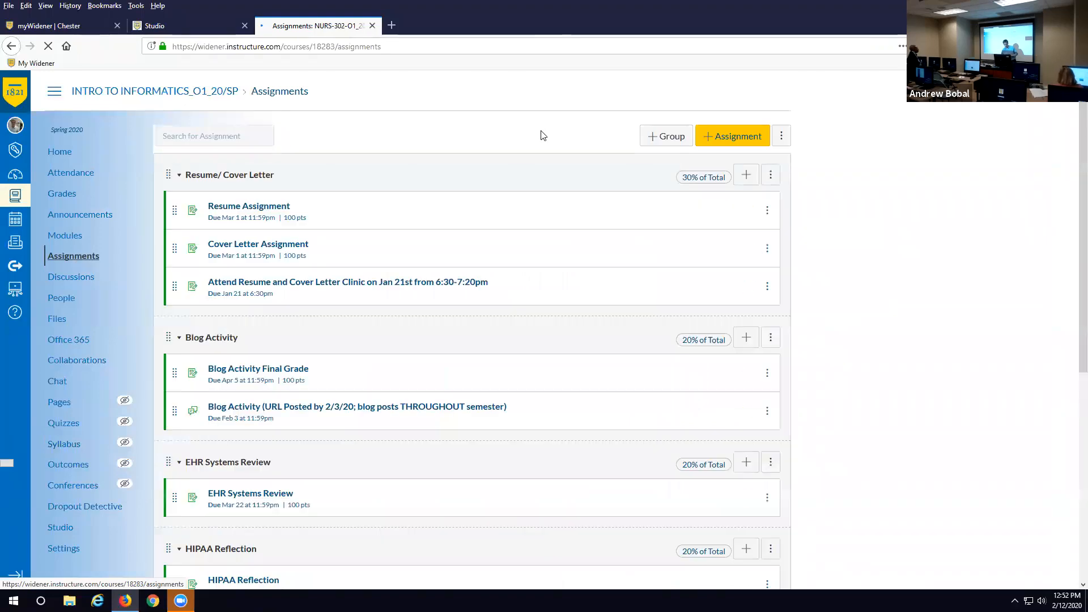
left_click(737, 139)
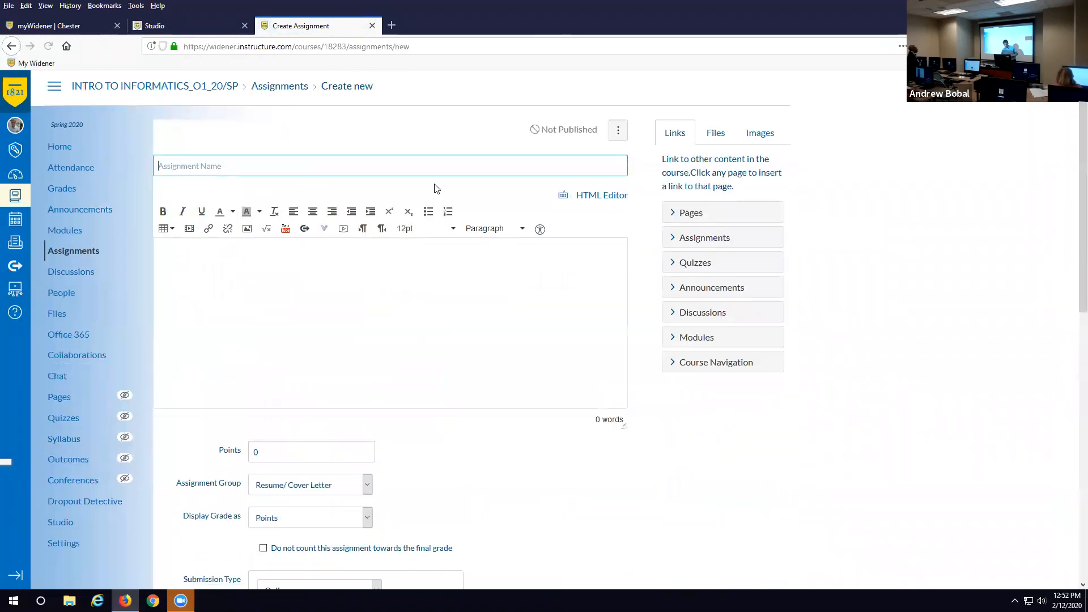
scroll(435, 184, "down", 6)
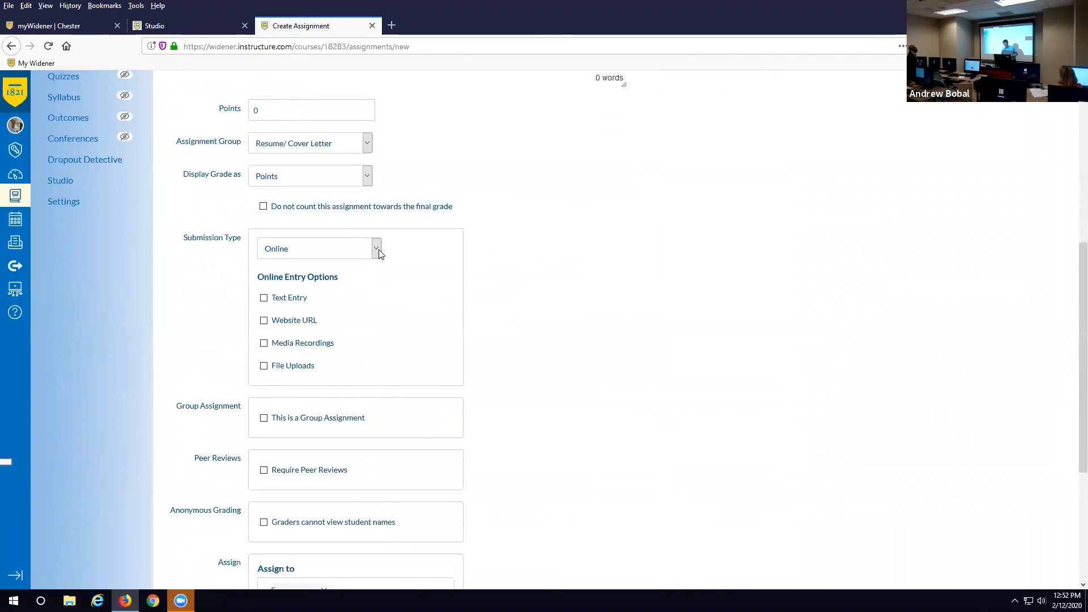
left_click(377, 249)
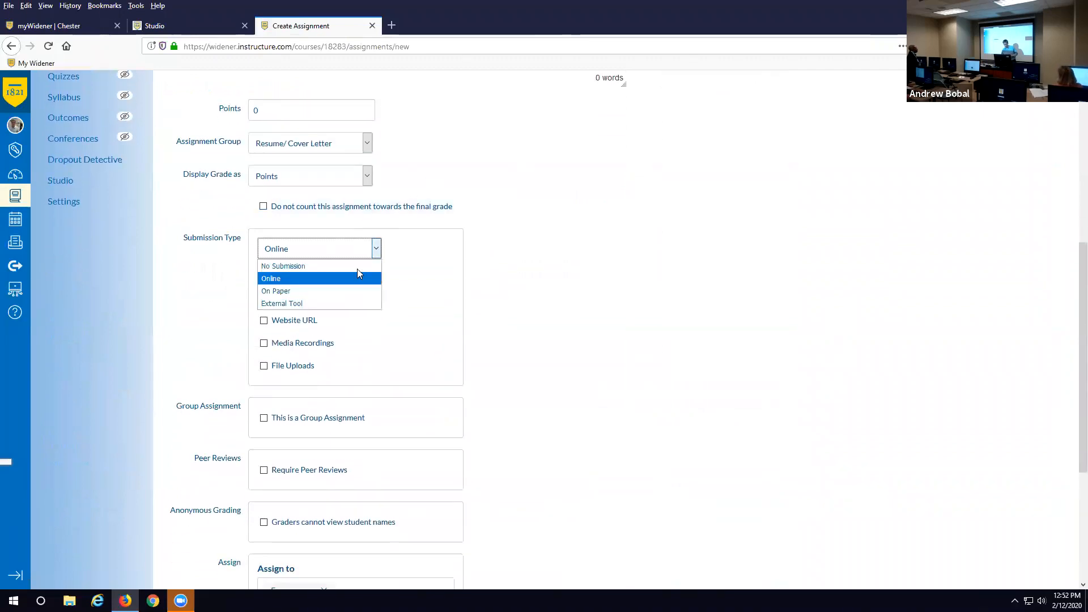
left_click(340, 303)
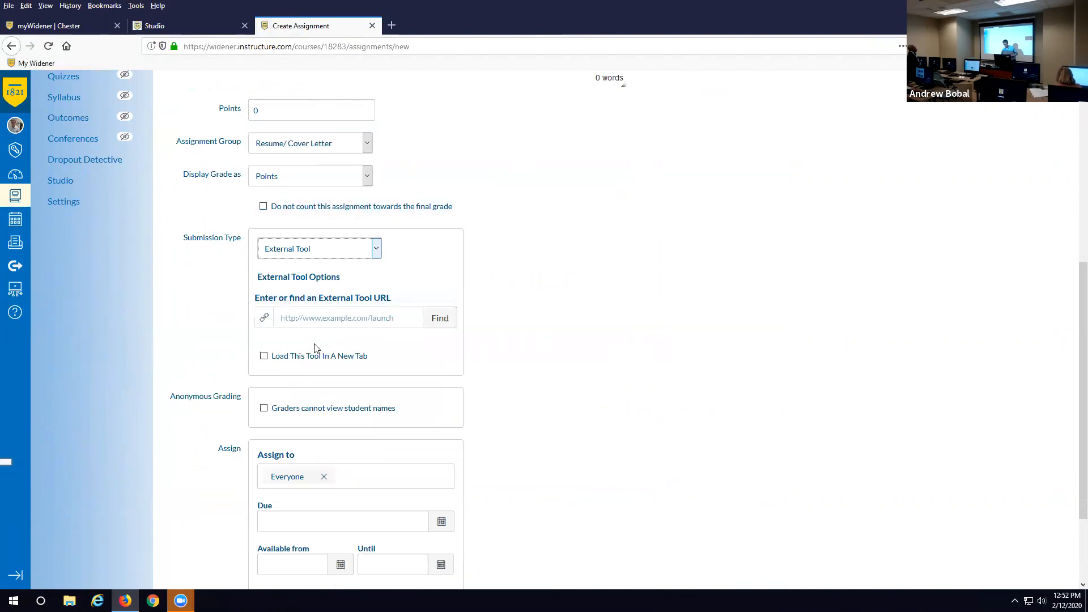
left_click(440, 317)
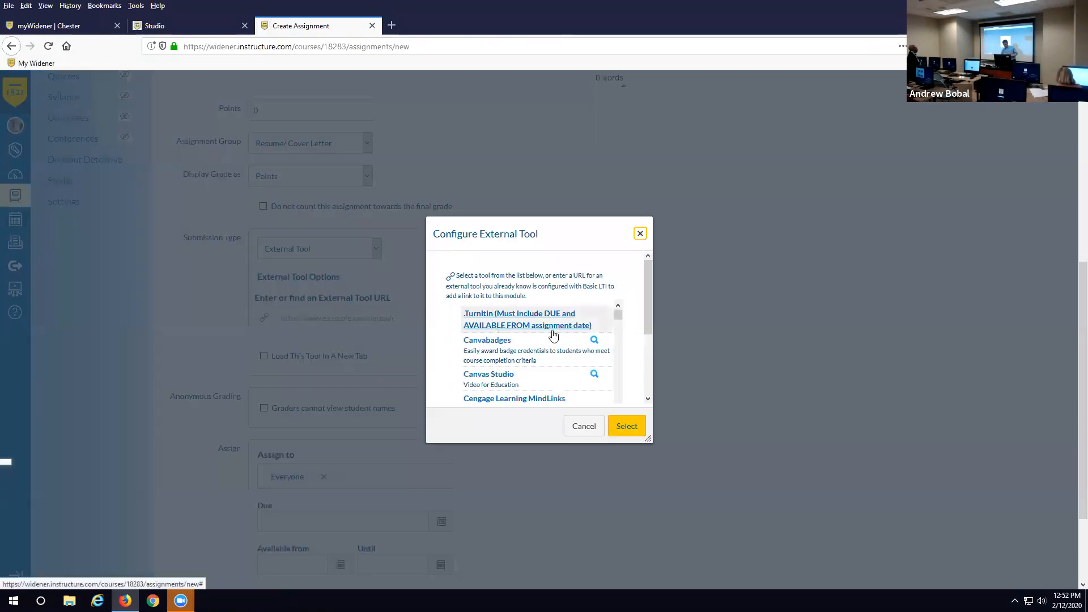
left_click(517, 380)
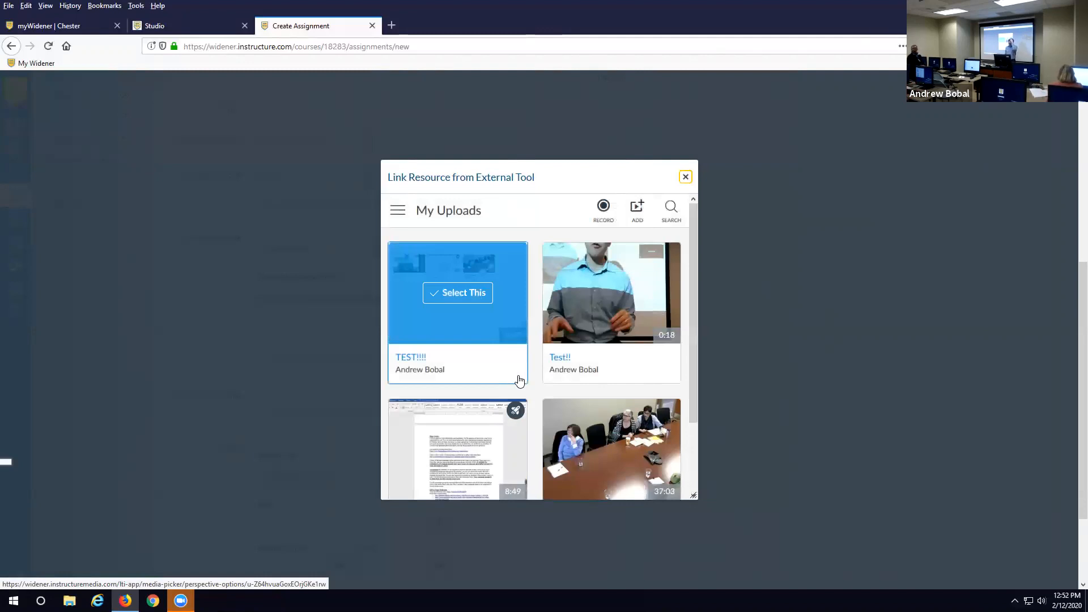
- Close the Link Resource picker, confirm with OK, and dismiss the Configure External Tool dialog
left_click(688, 179)
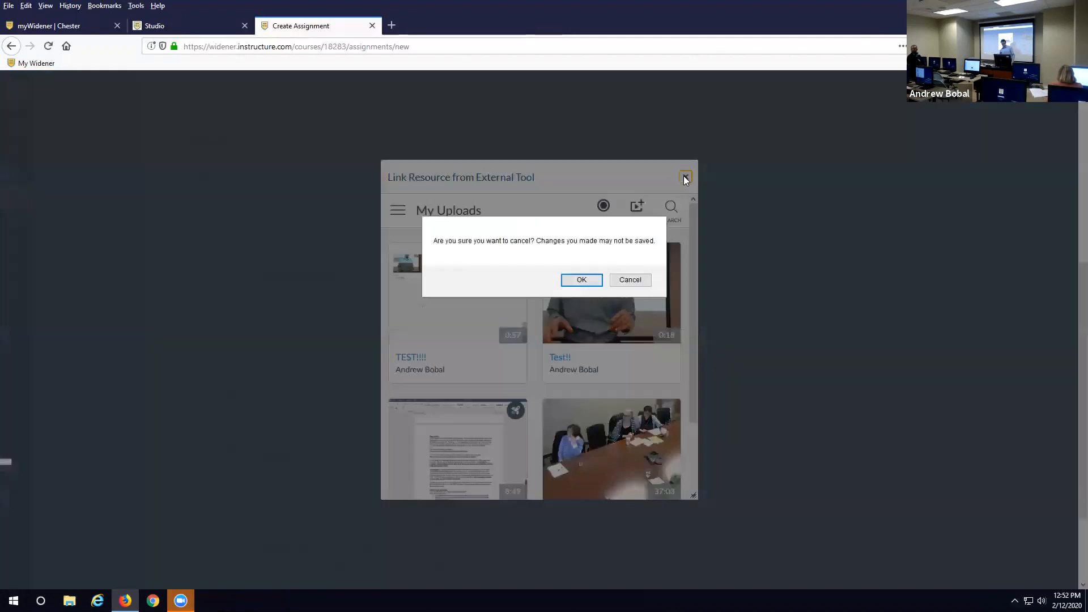
left_click(581, 280)
left_click(639, 232)
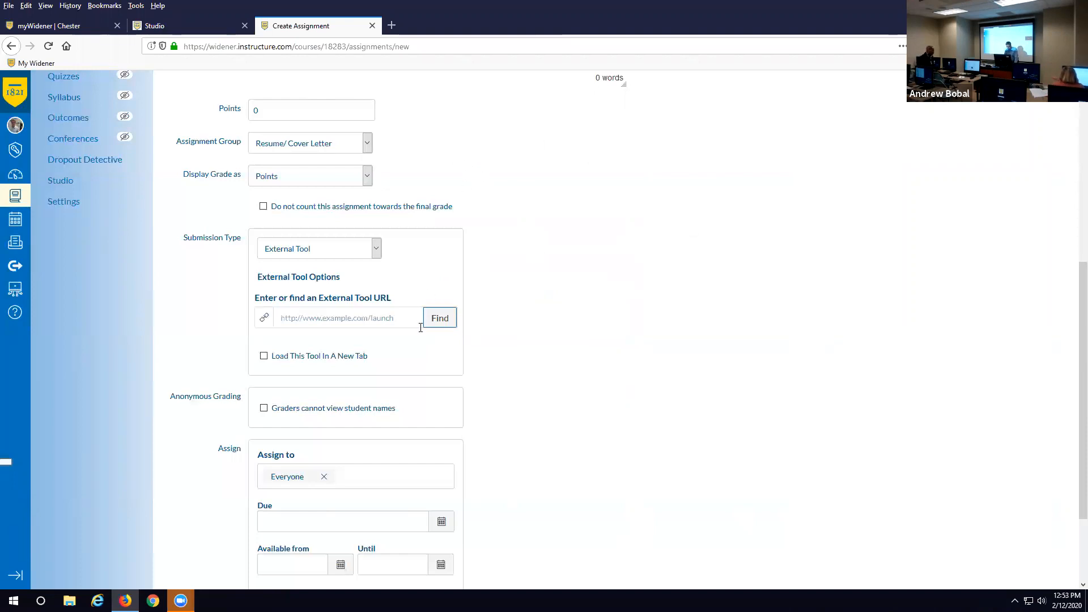
- Reopen the external tool list and choose Canvas Studio again to view its video picker
left_click(443, 319)
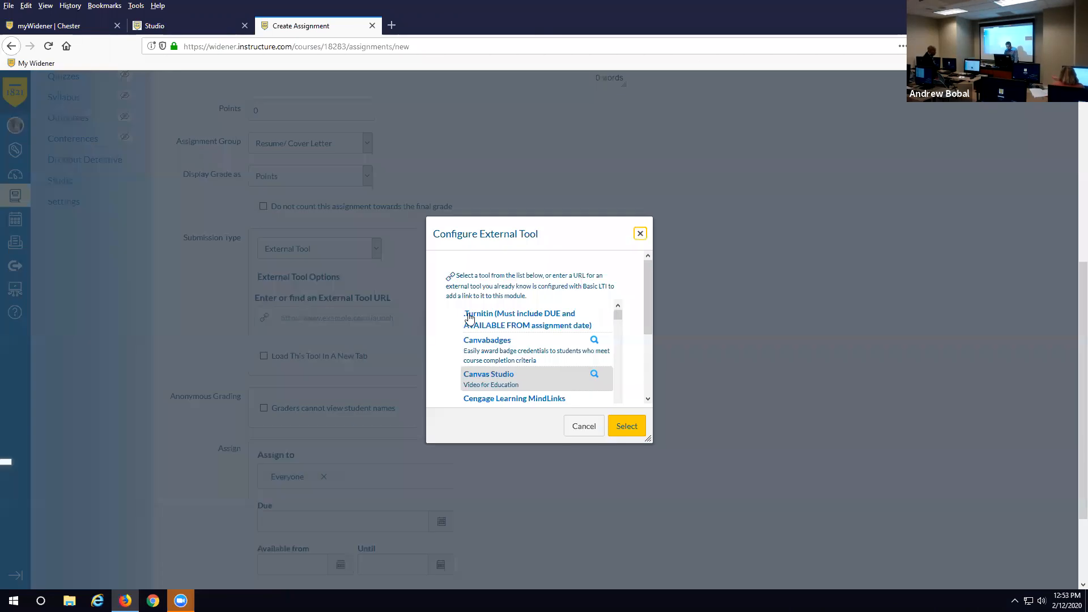
left_click(495, 376)
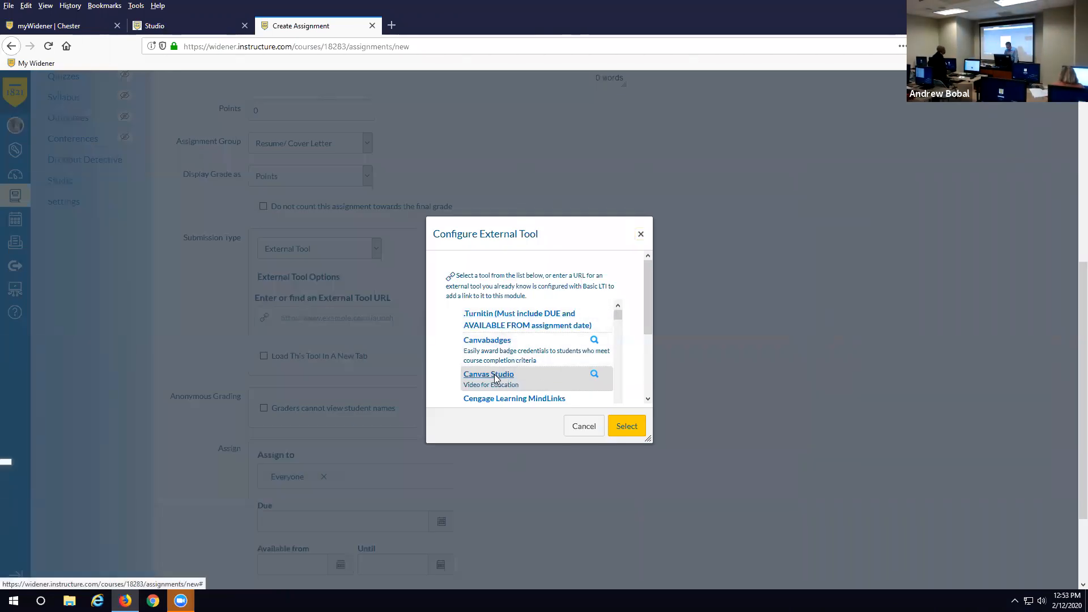
mouse_move(586, 276)
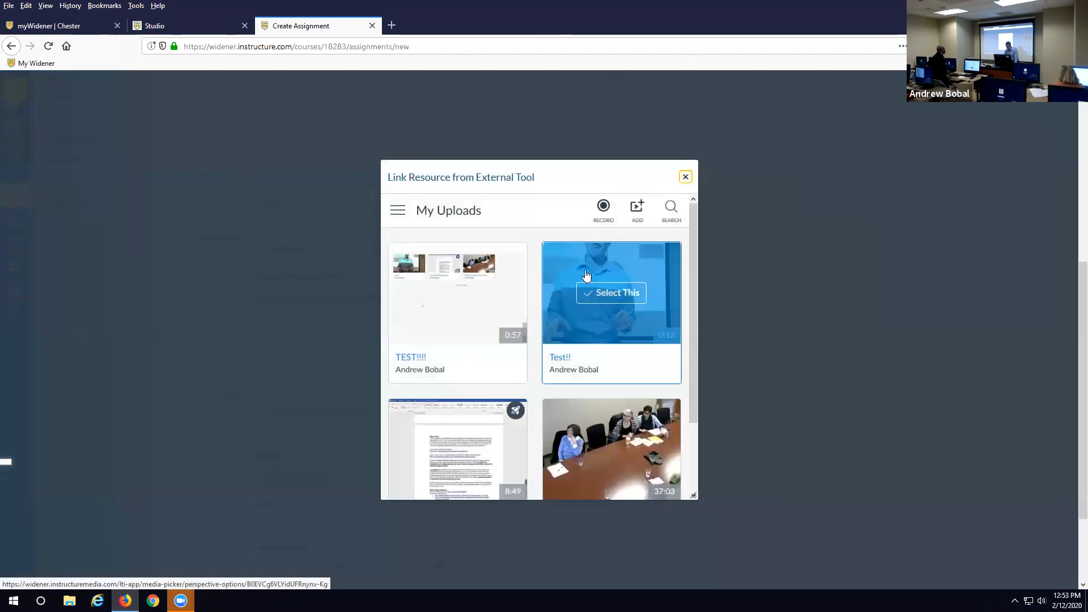
scroll(548, 318, "down", 3)
scroll(548, 322, "up", 3)
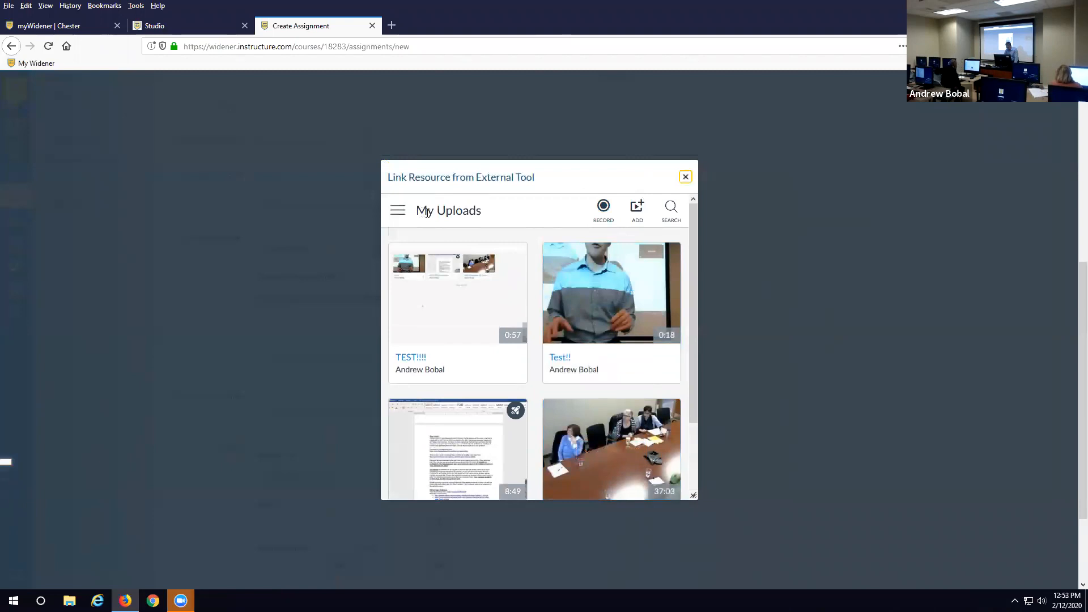
- Cancel the Studio video link with OK and close the Configure External Tool dialog
left_click(685, 176)
left_click(582, 280)
left_click(638, 234)
left_click(601, 255)
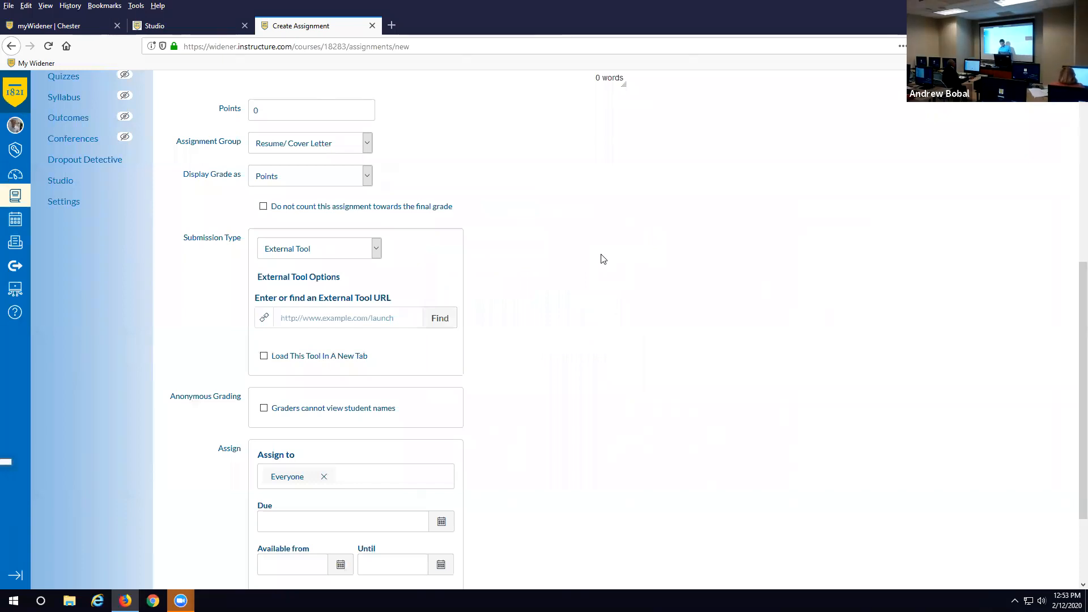
- Set Submission Type to Online with Text Entry and Media Recordings ticked
left_click(377, 252)
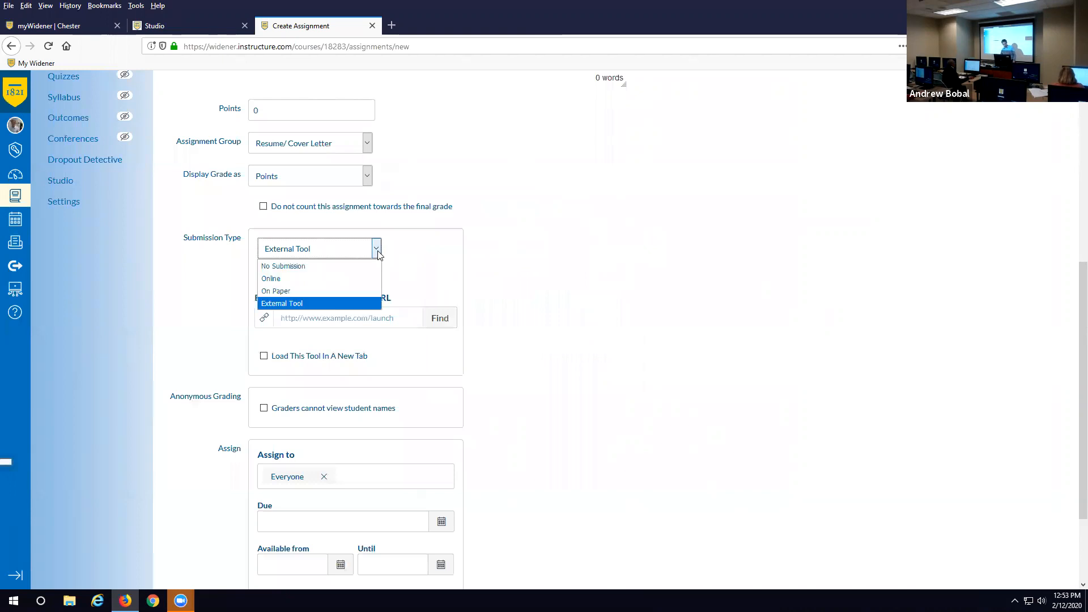
left_click(332, 279)
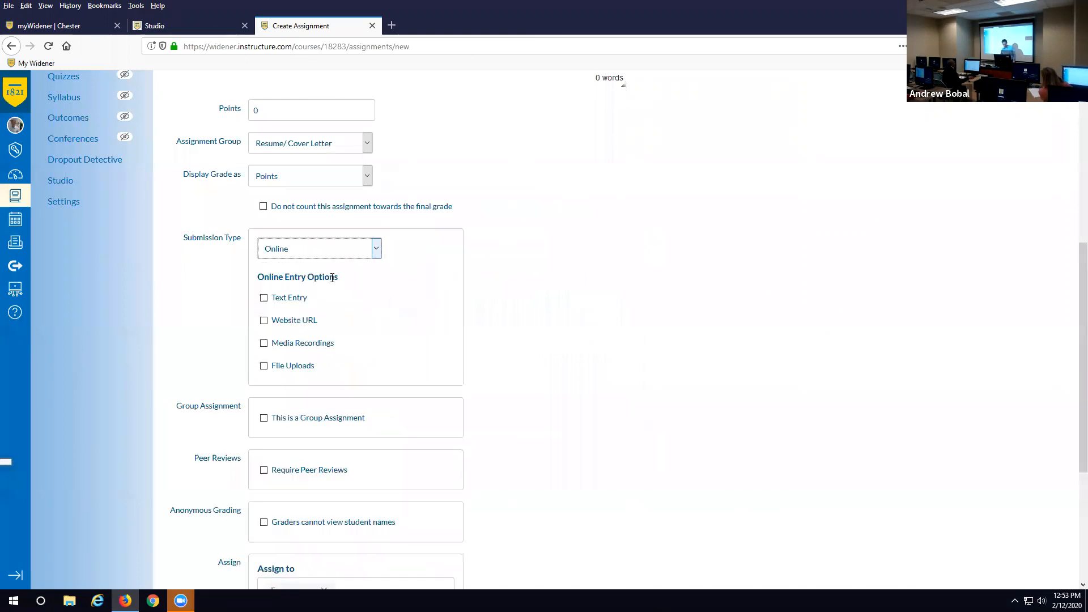
left_click(262, 304)
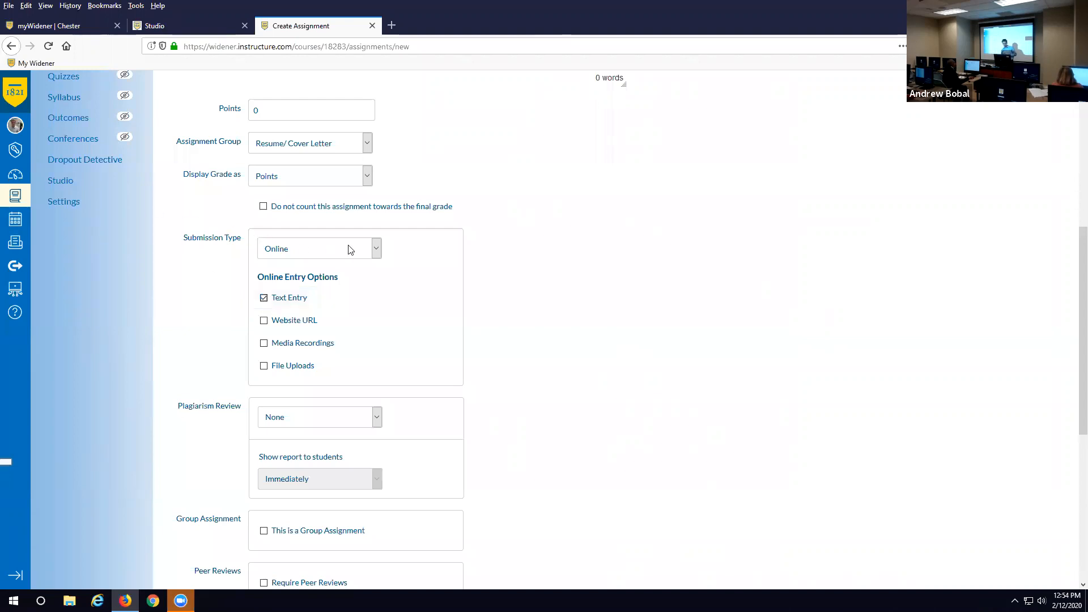
left_click(264, 344)
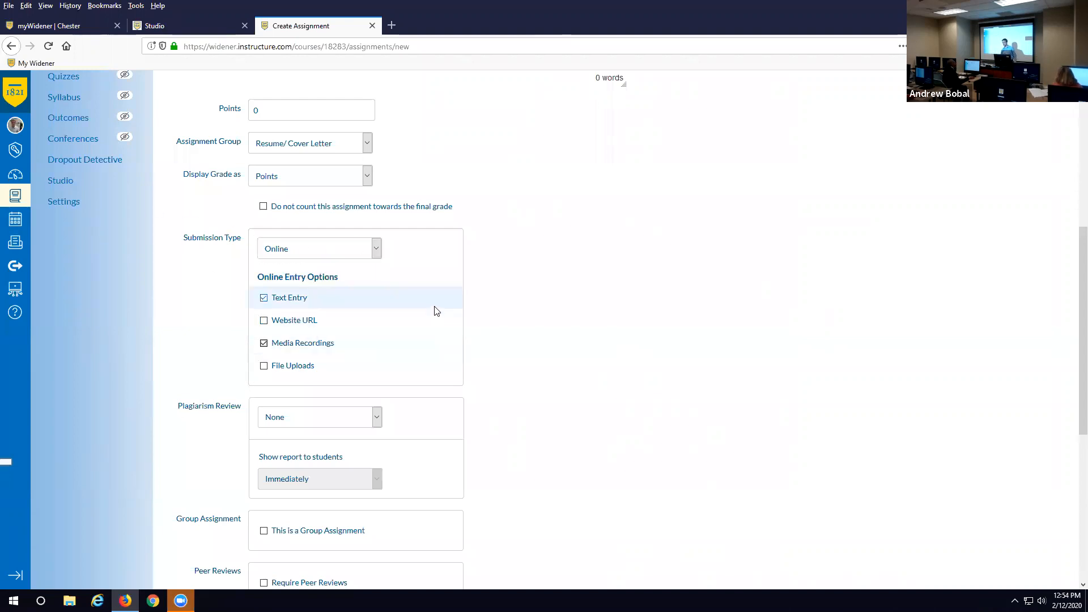
left_click(376, 248)
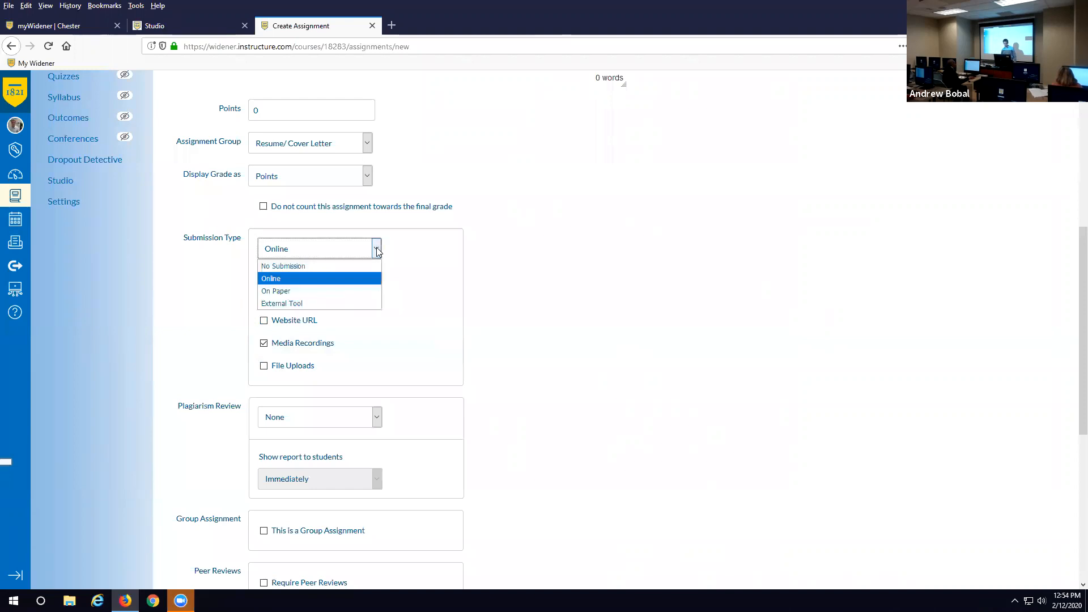
- Change the submission type to External Tool and browse the tool list without picking one
left_click(304, 304)
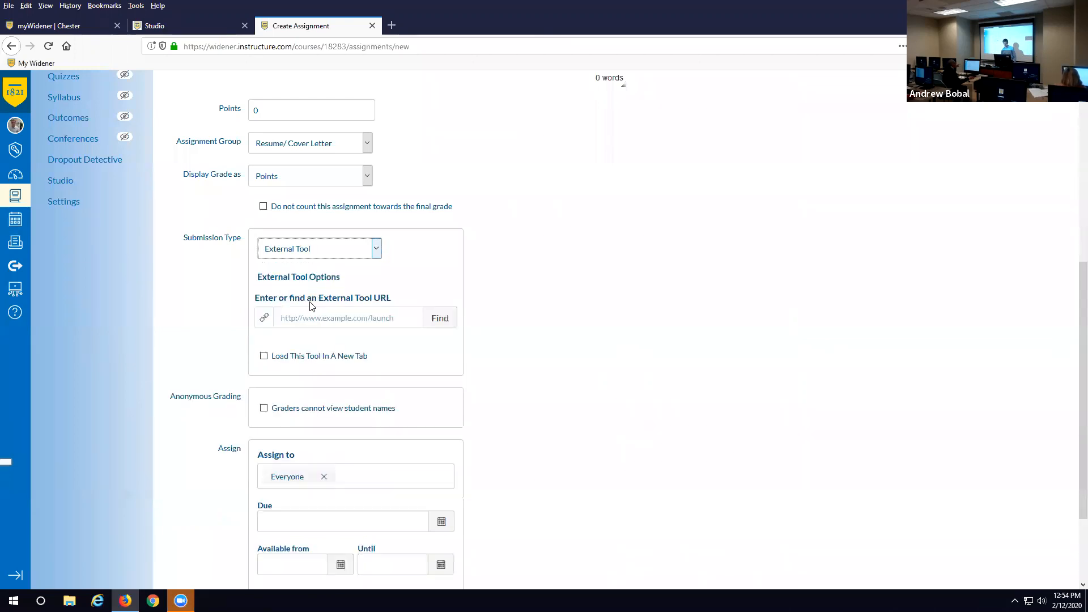
left_click(444, 322)
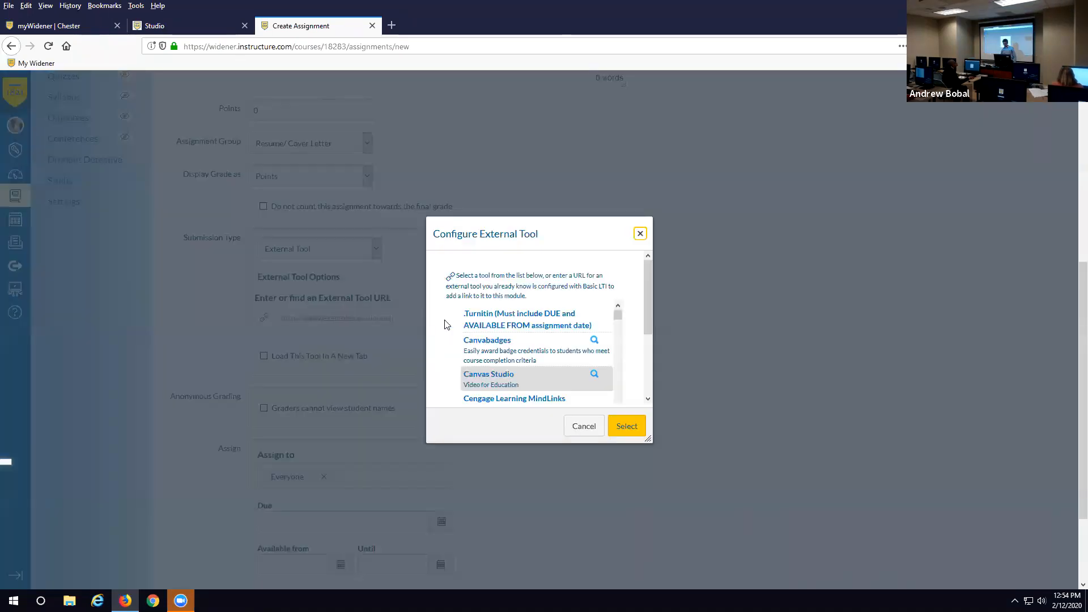
scroll(617, 351, "down", 10)
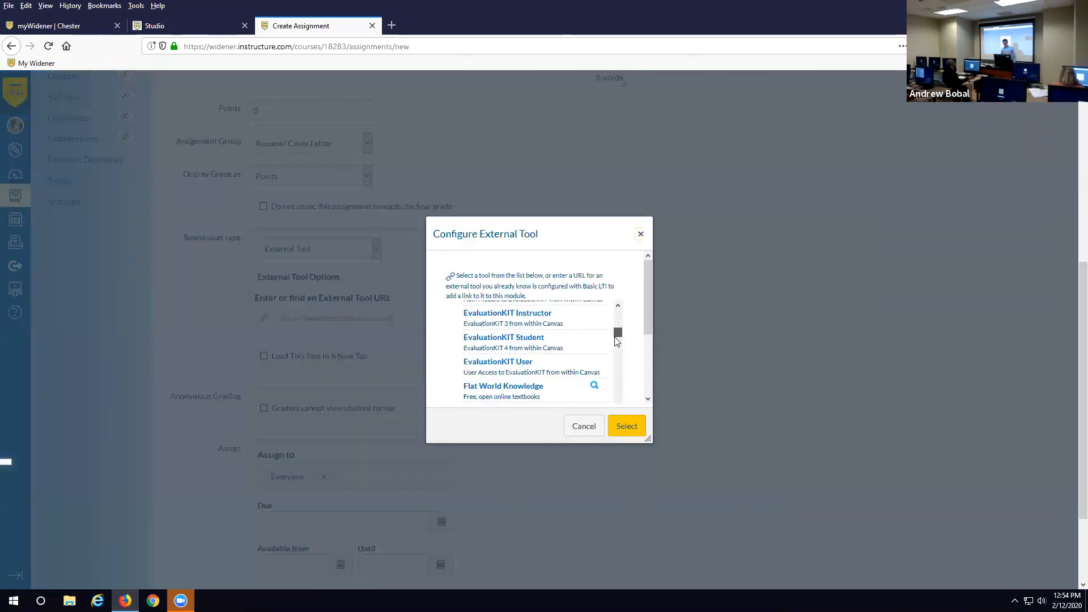
scroll(614, 363, "down", 5)
scroll(611, 340, "up", 15)
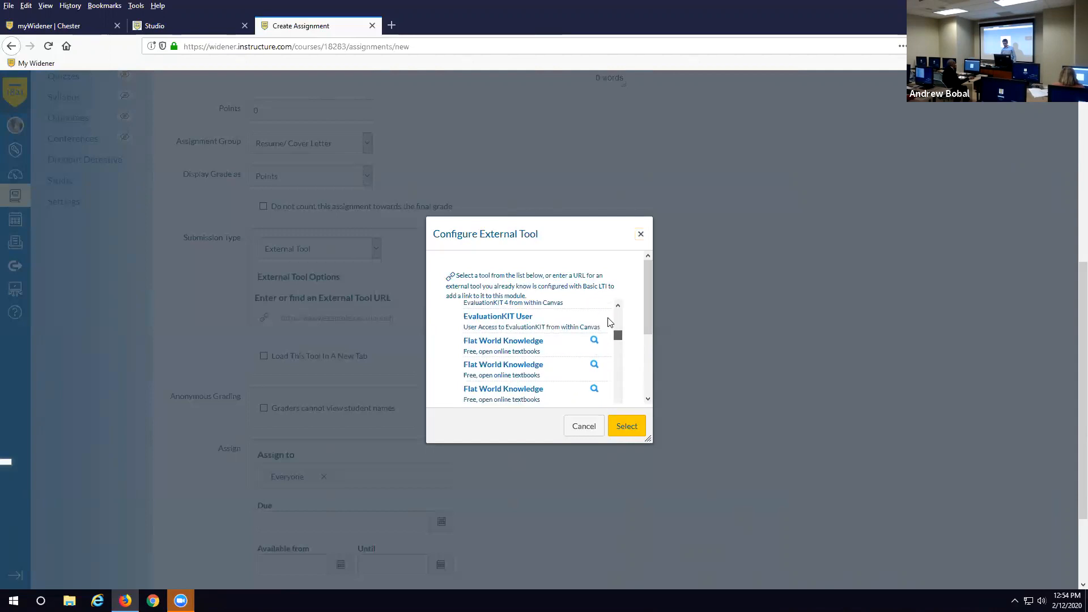
left_click(640, 234)
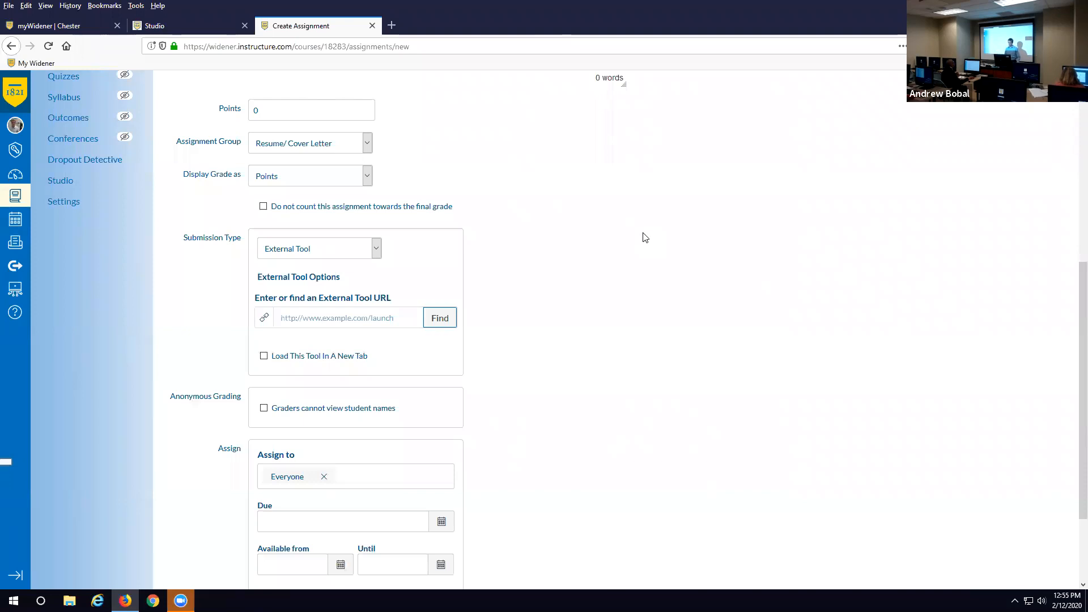
- On the Studio tab, reload My Uploads and open the Test!! video's options menu
left_click(170, 26)
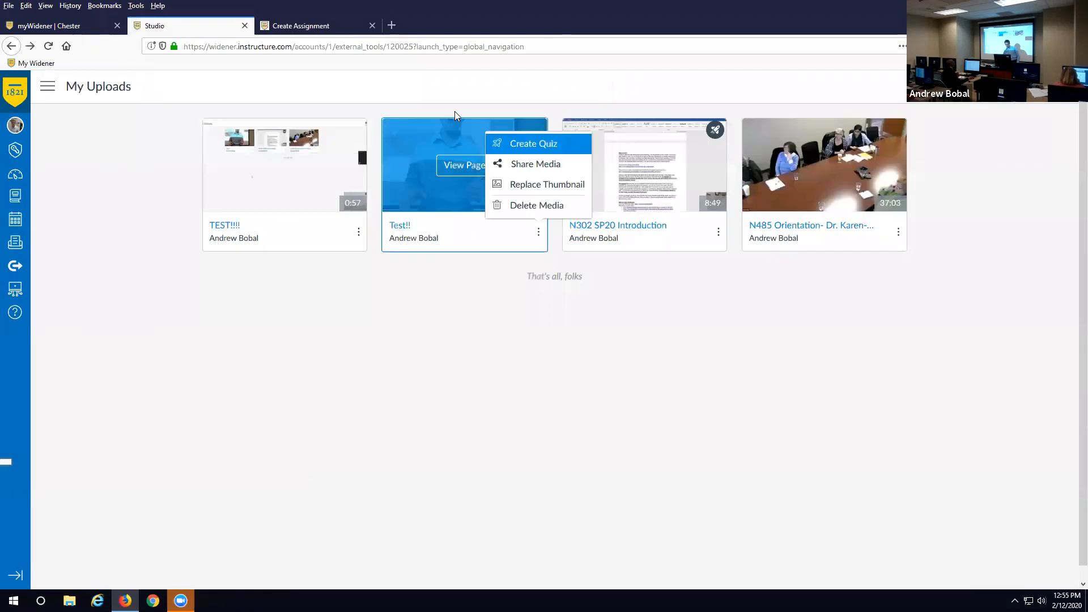
left_click(484, 92)
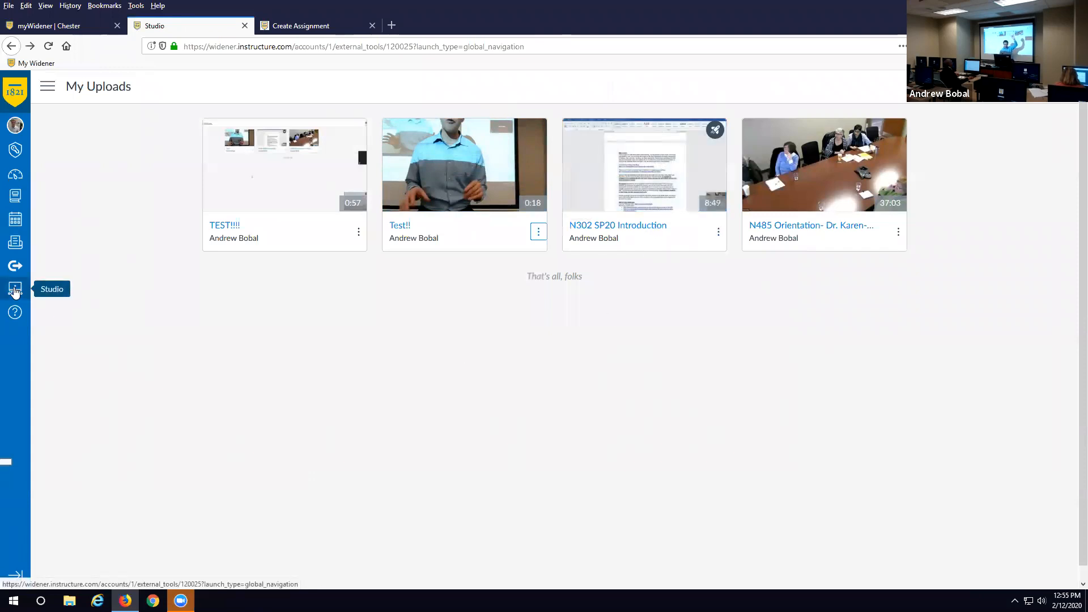
left_click(15, 290)
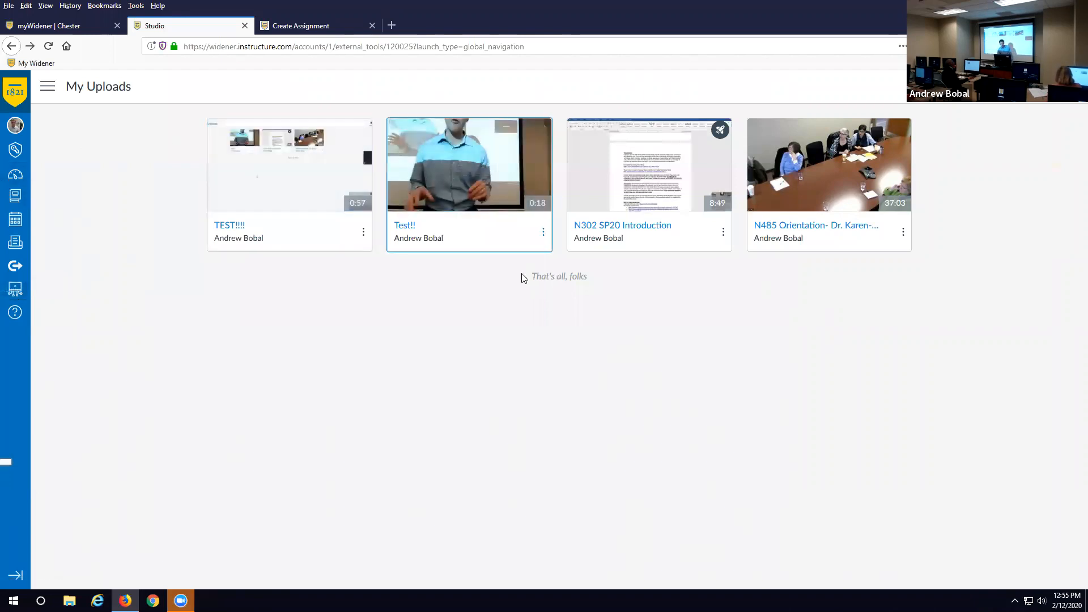
left_click(543, 232)
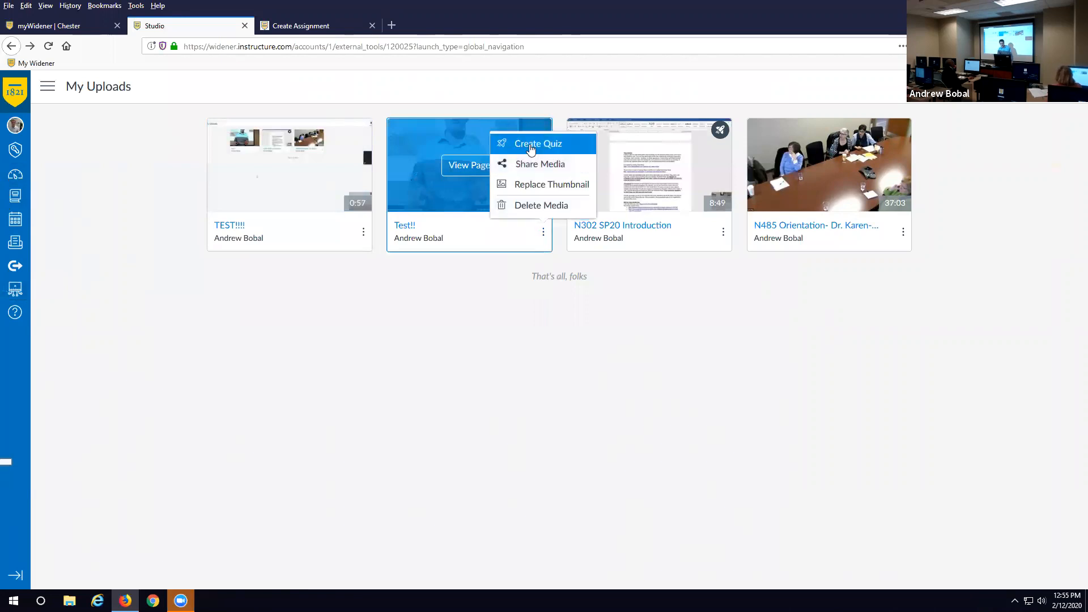
- Create a quiz on Test!! titled 'Test Quiz' and open it in the quiz editor
left_click(530, 146)
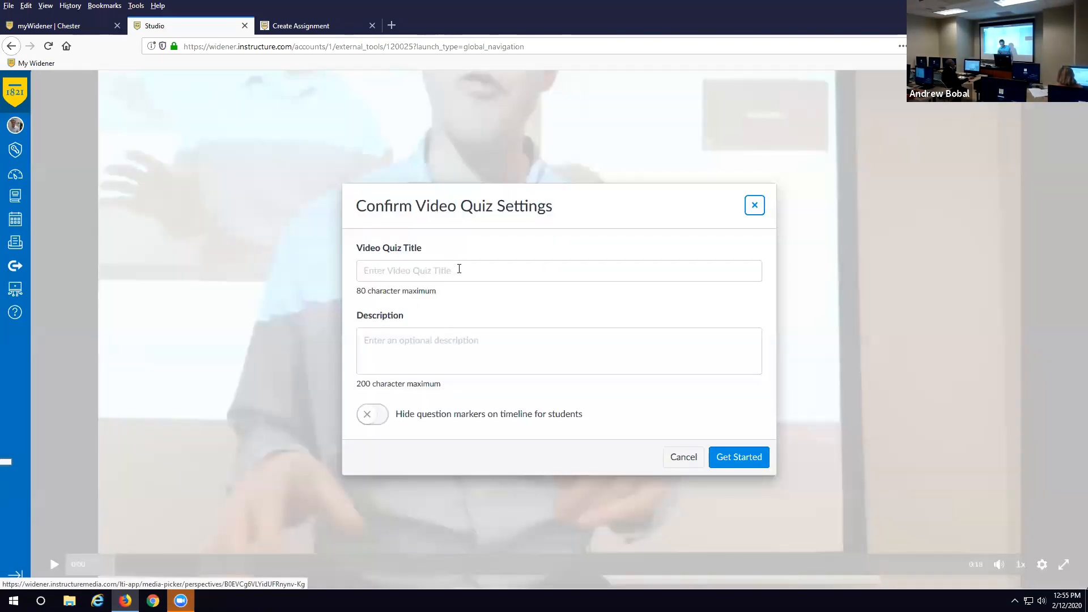
left_click(460, 270)
type("Te")
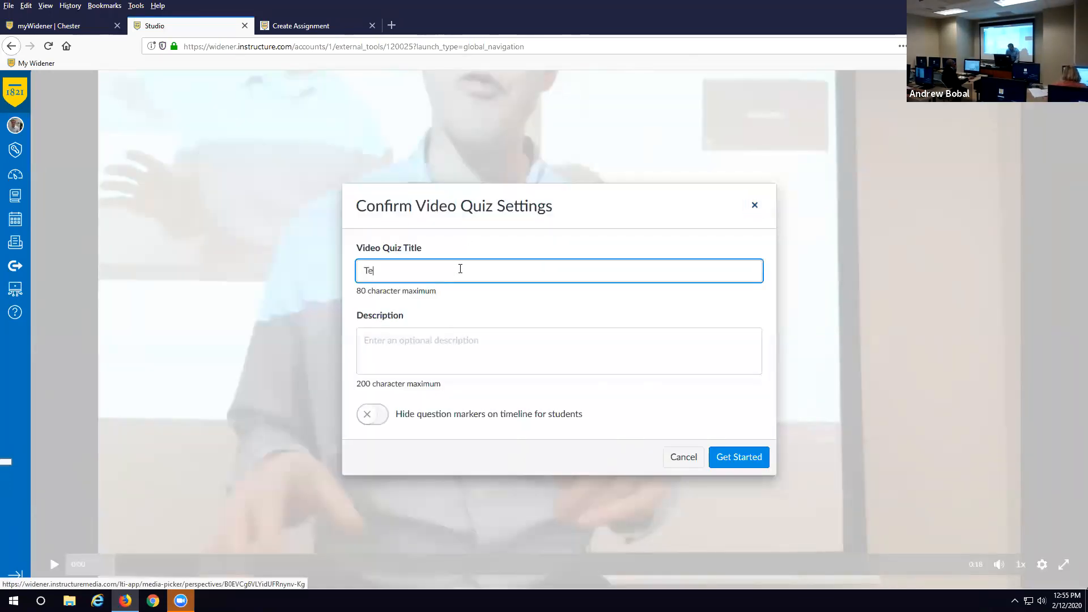
type("st Quiz")
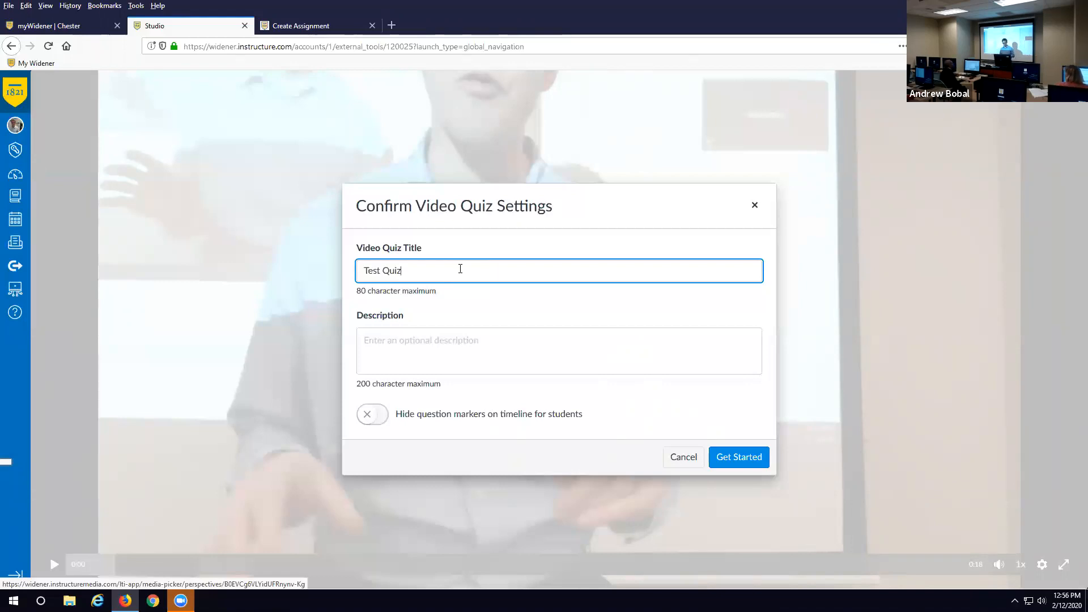
left_click(738, 458)
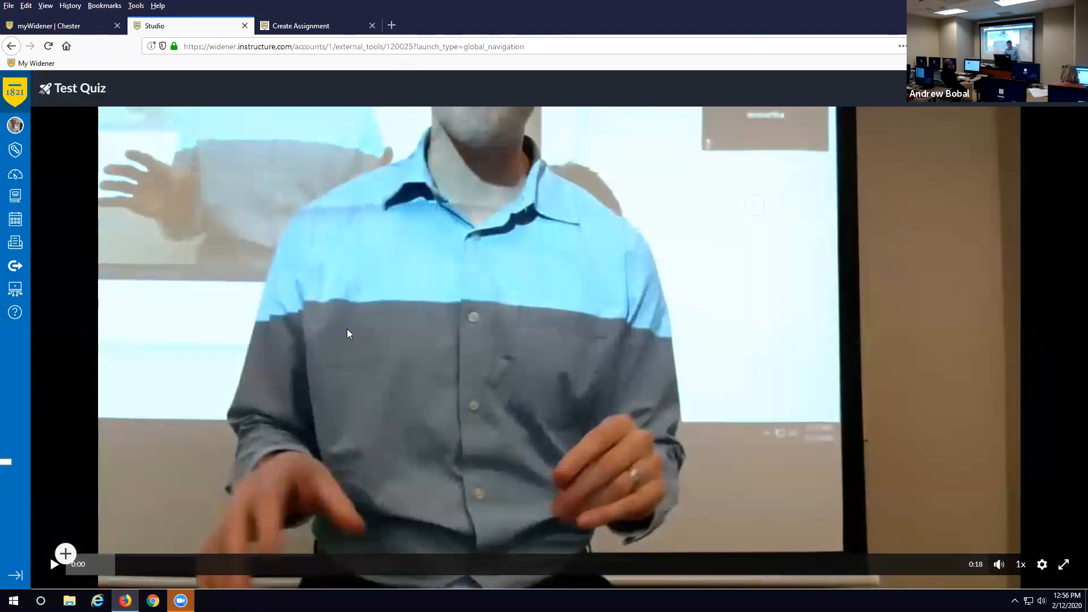
- At 0:00, add a True or False question with the text 'My shirt is blue'
left_click(88, 569)
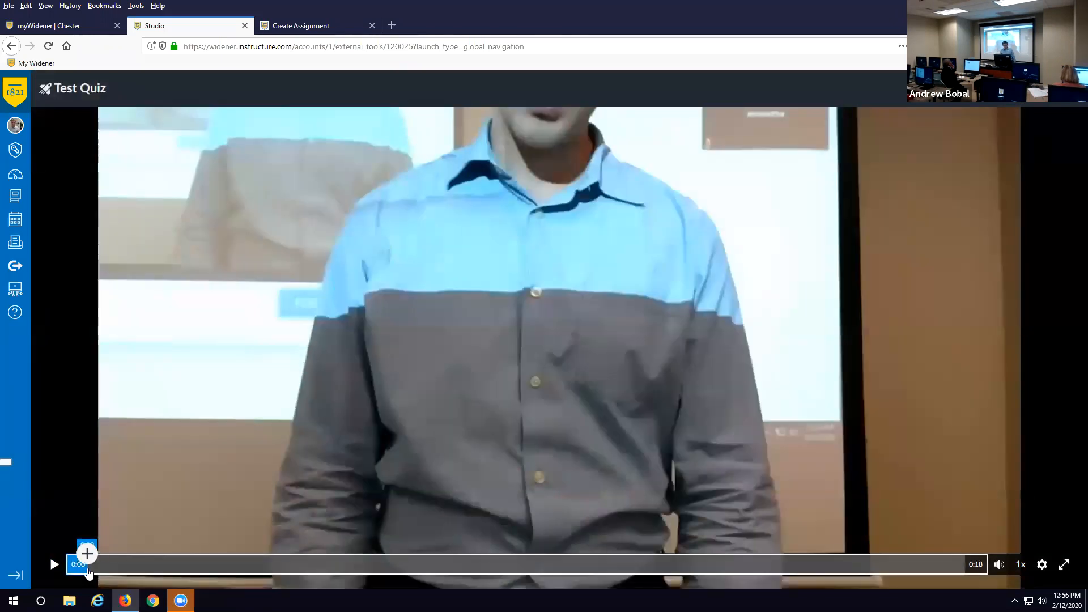
left_click(86, 557)
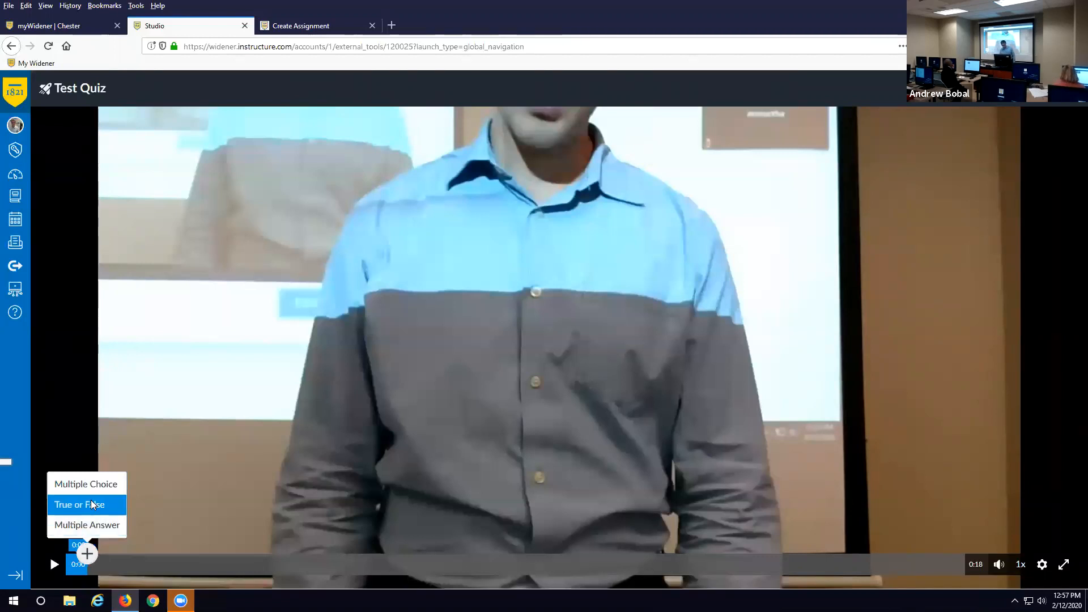
left_click(79, 504)
left_click(423, 274)
type("My shirt is blue")
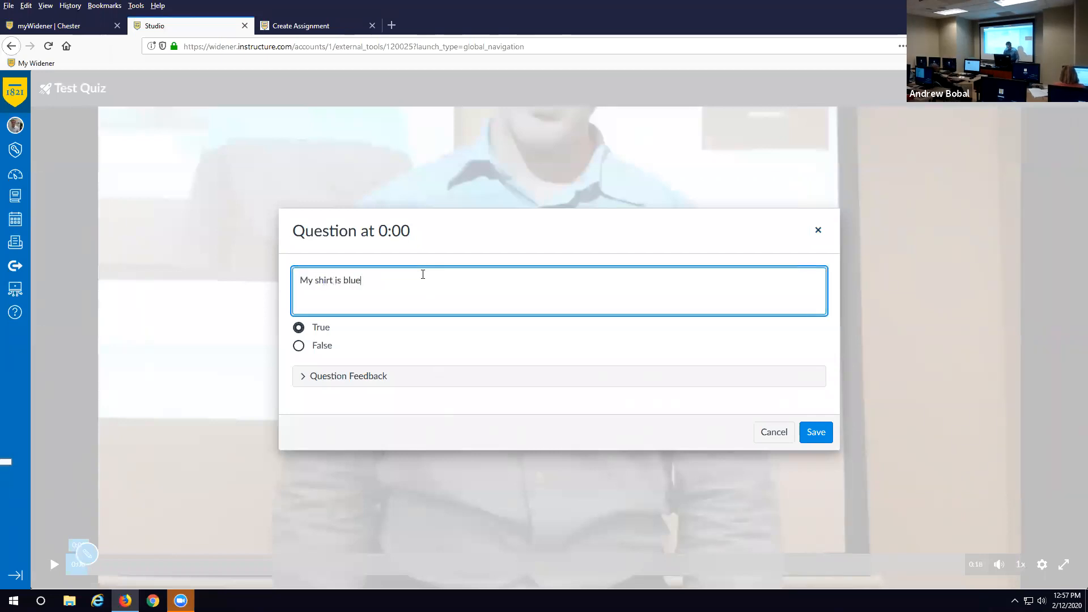
- Mark True as correct, with feedback 'Great job!' for correct and 'Check your eye' for incorrect
left_click(309, 330)
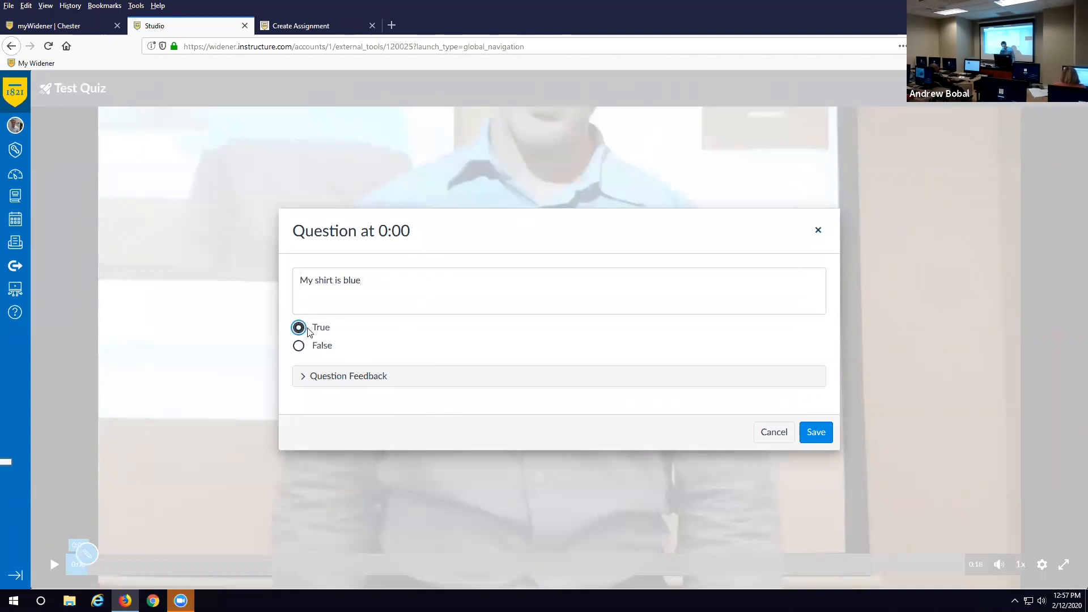
left_click(336, 381)
left_click(370, 355)
type("Great job!")
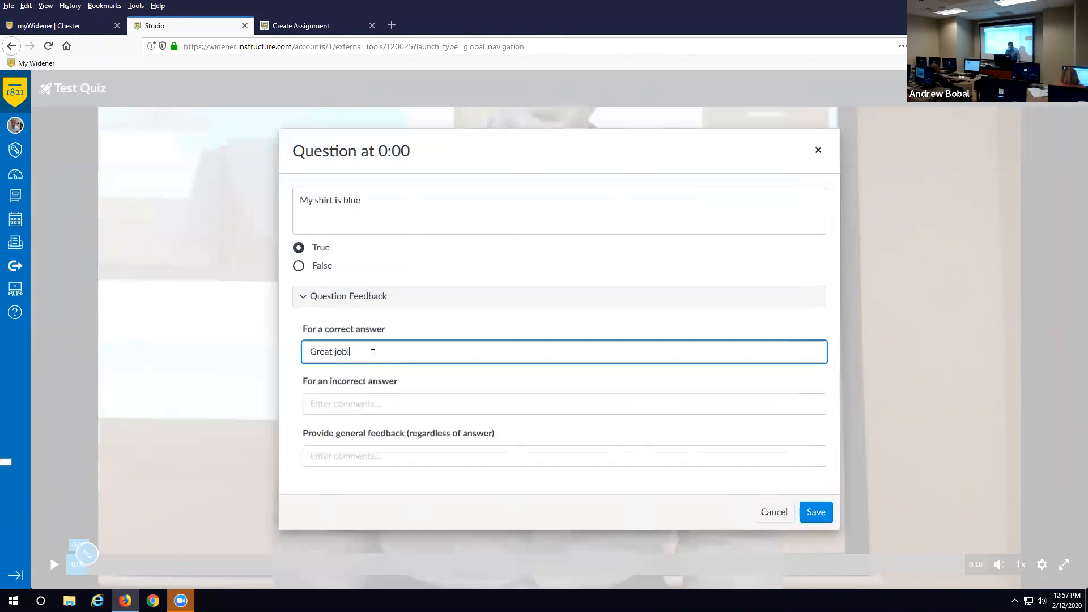
left_click(407, 400)
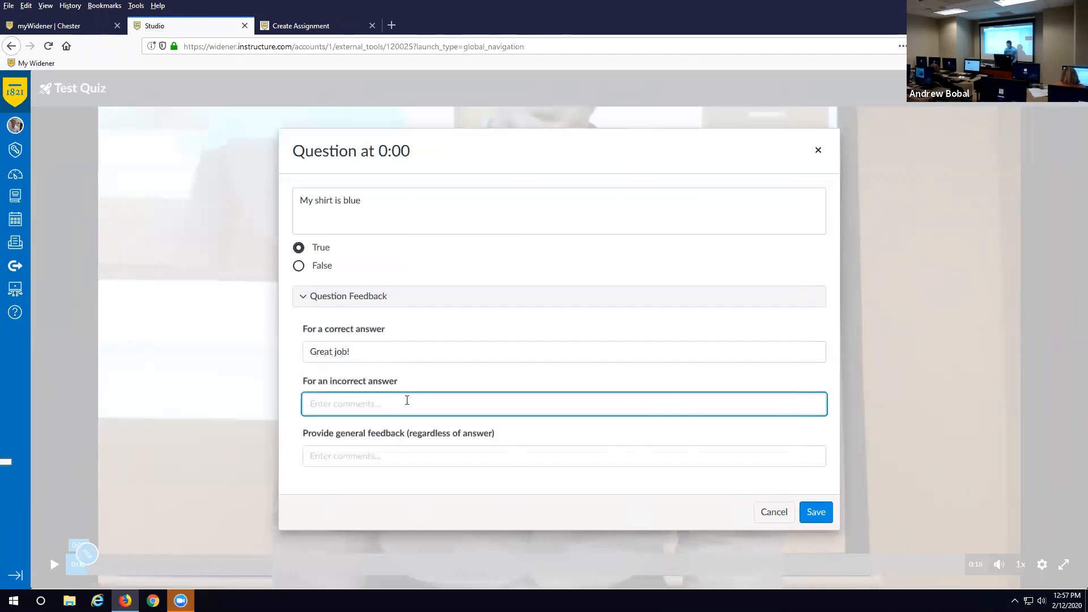
type("Check your eyes")
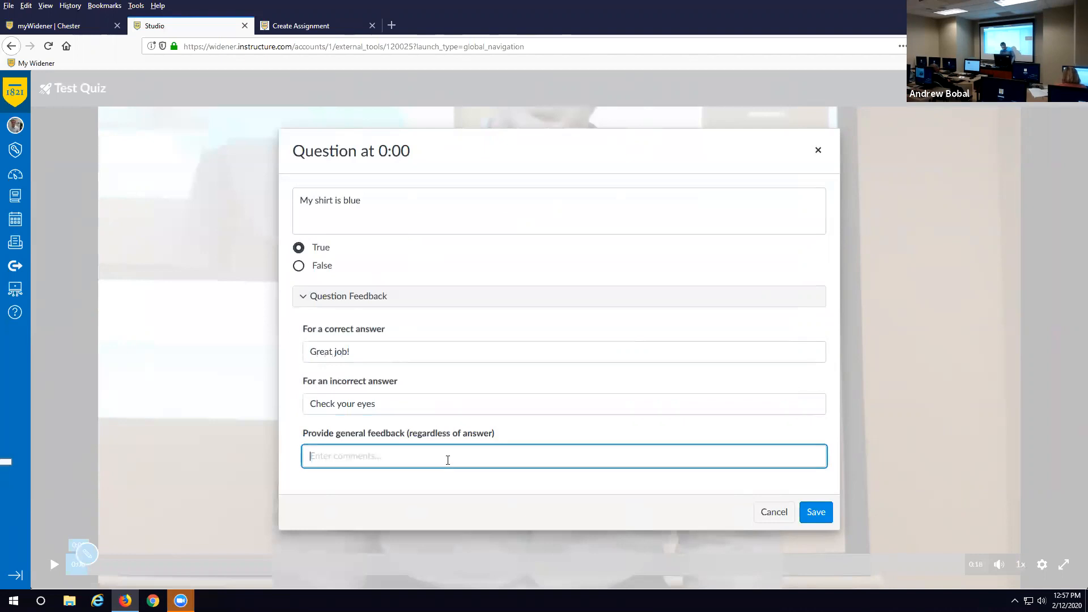
- Add general feedback 'You're doing great!', save the question and go back to My Uploads
type("You")
type("'re doing ")
type("gre")
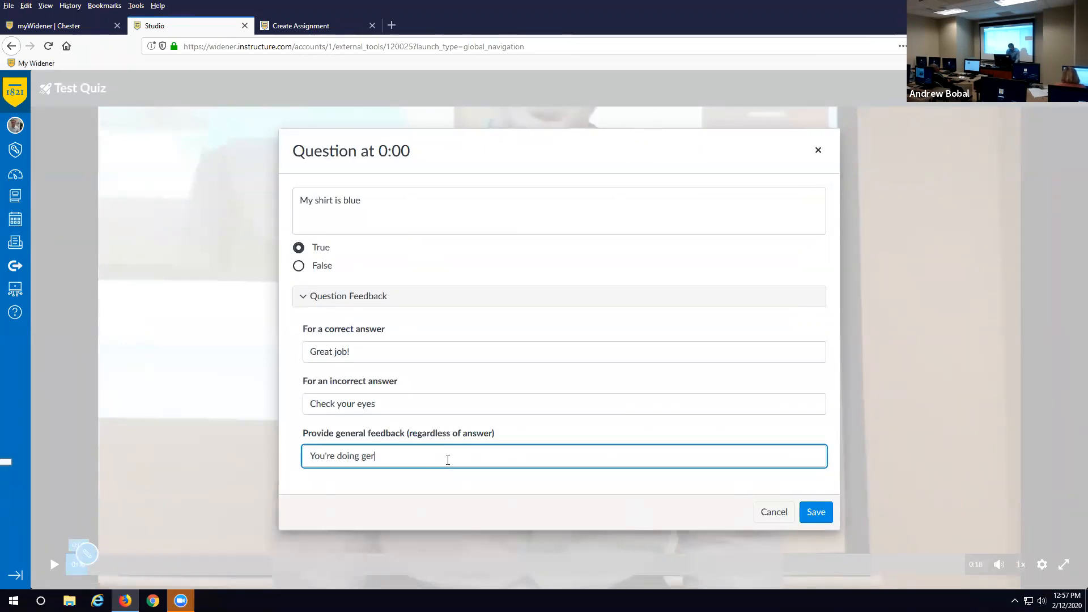
key("BackSpace")
type("eat!")
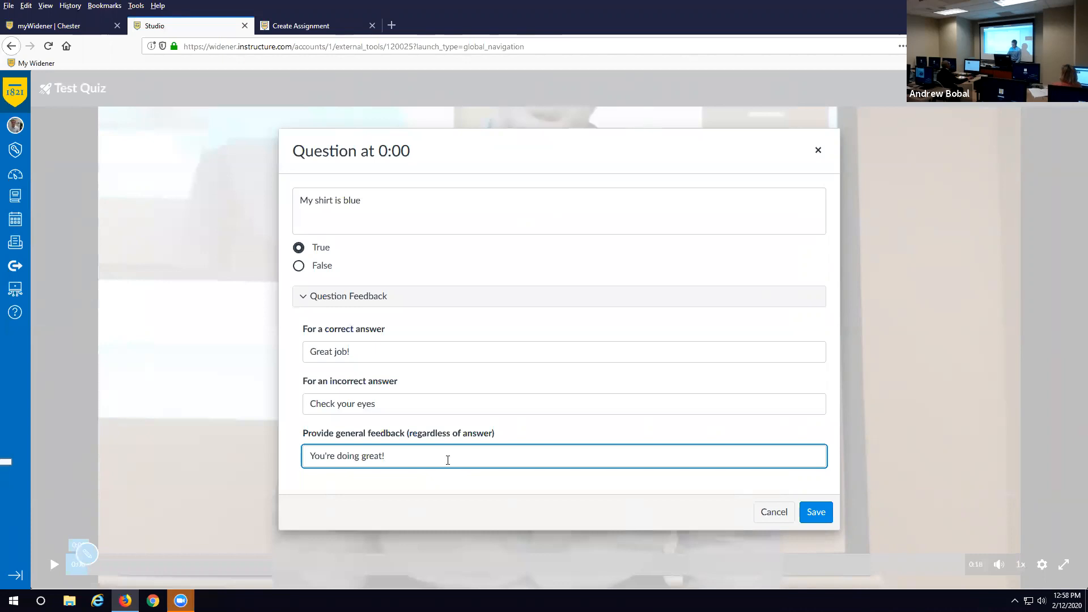
left_click(814, 511)
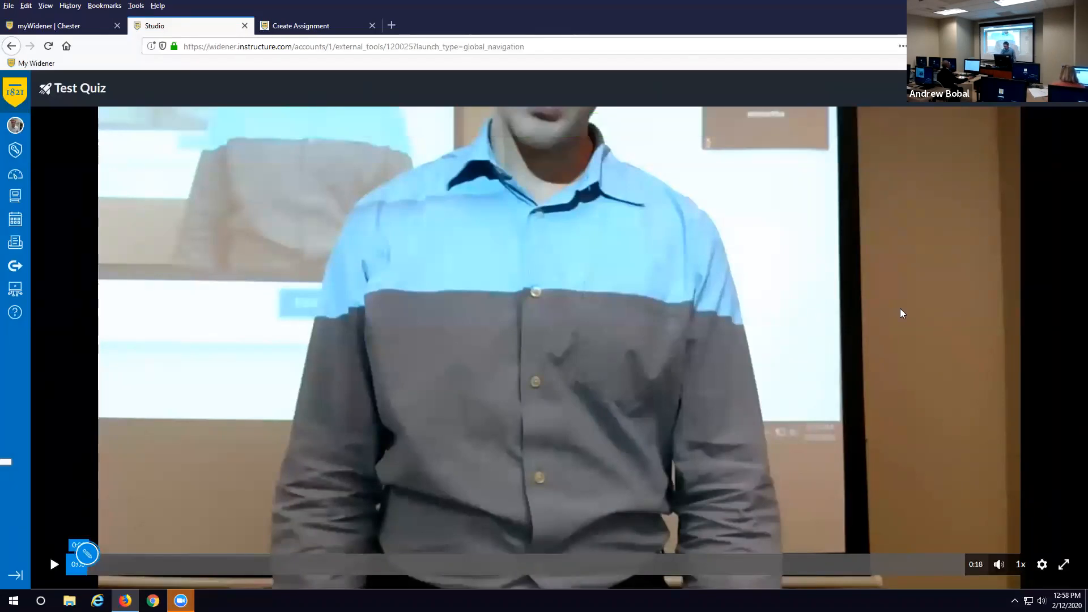
left_click(11, 46)
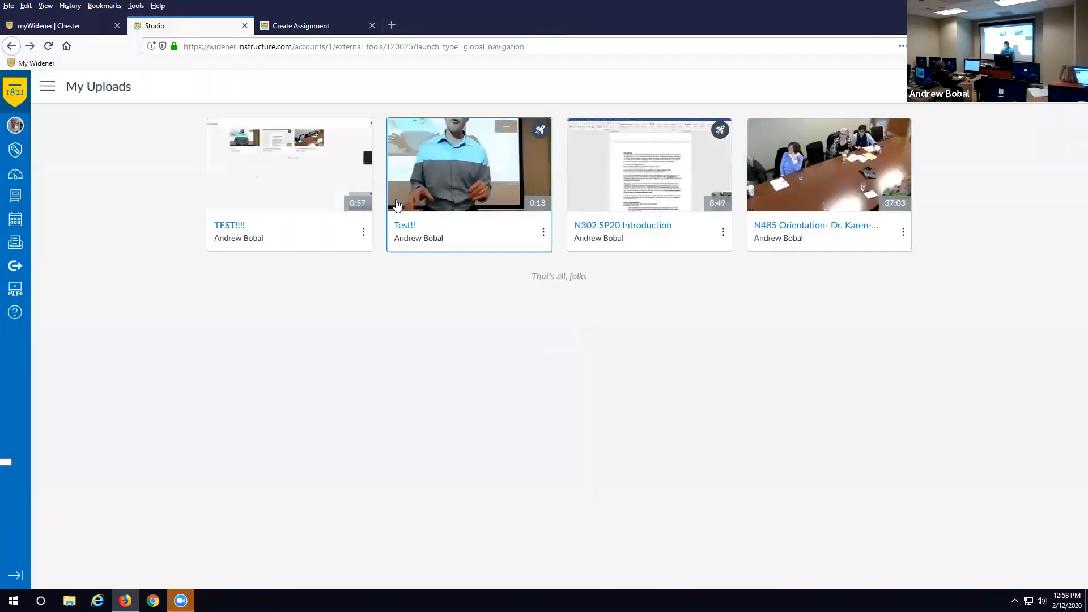